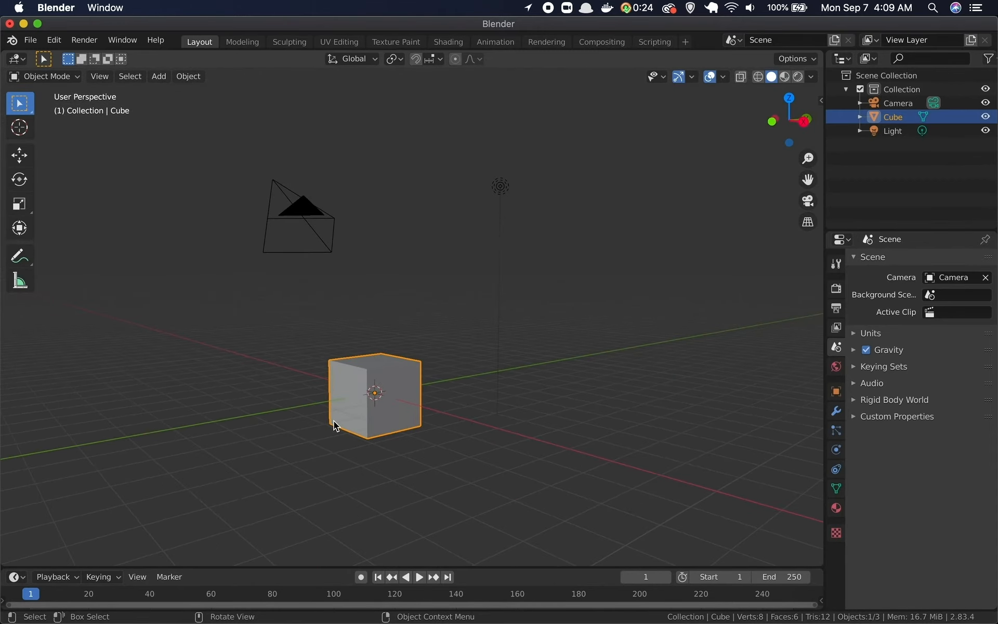
scroll(485, 392, "down", 5)
scroll(485, 391, "up", 10)
scroll(485, 392, "right", 3)
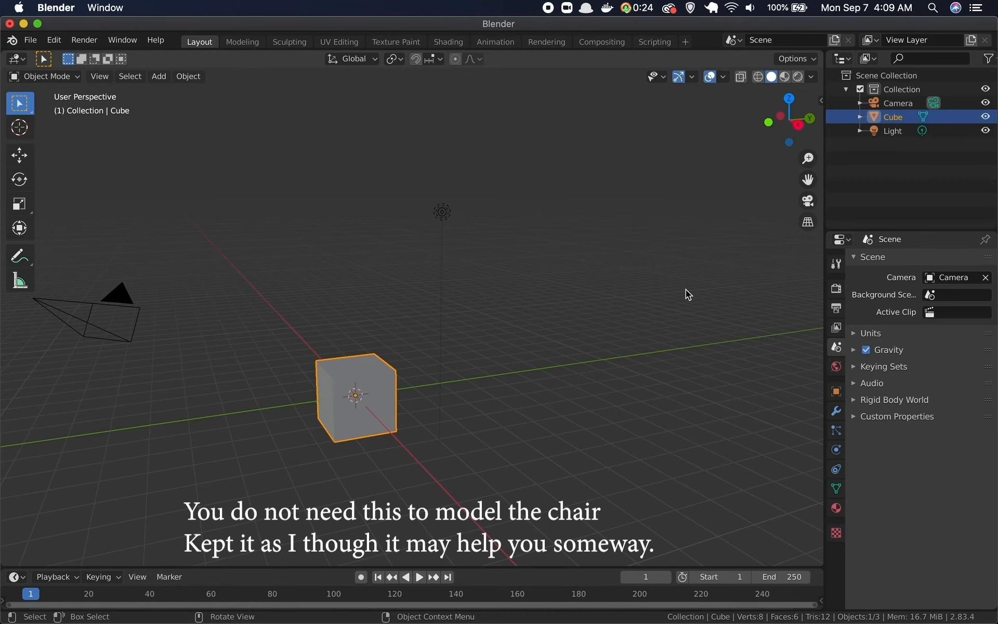
Step: Set the Shortcut VUr text color to bright green and start its on-screen display
key("n")
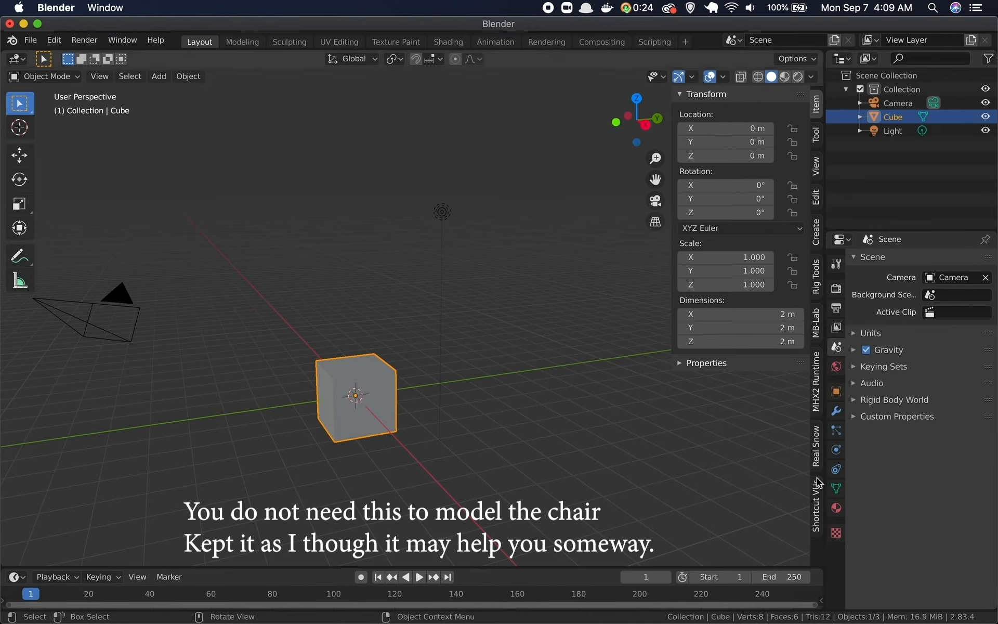
left_click(816, 513)
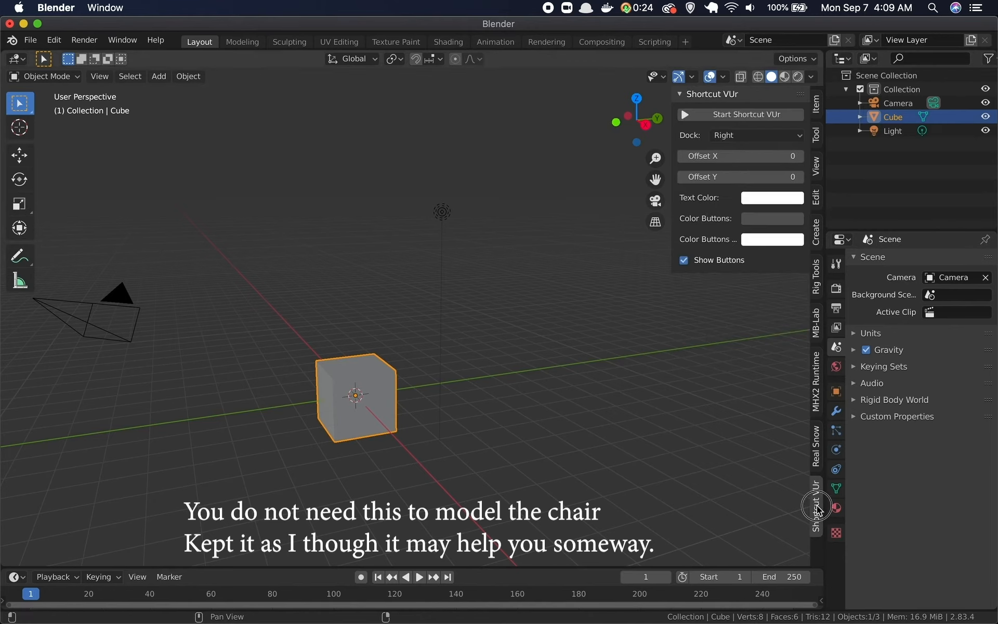
left_click(765, 199)
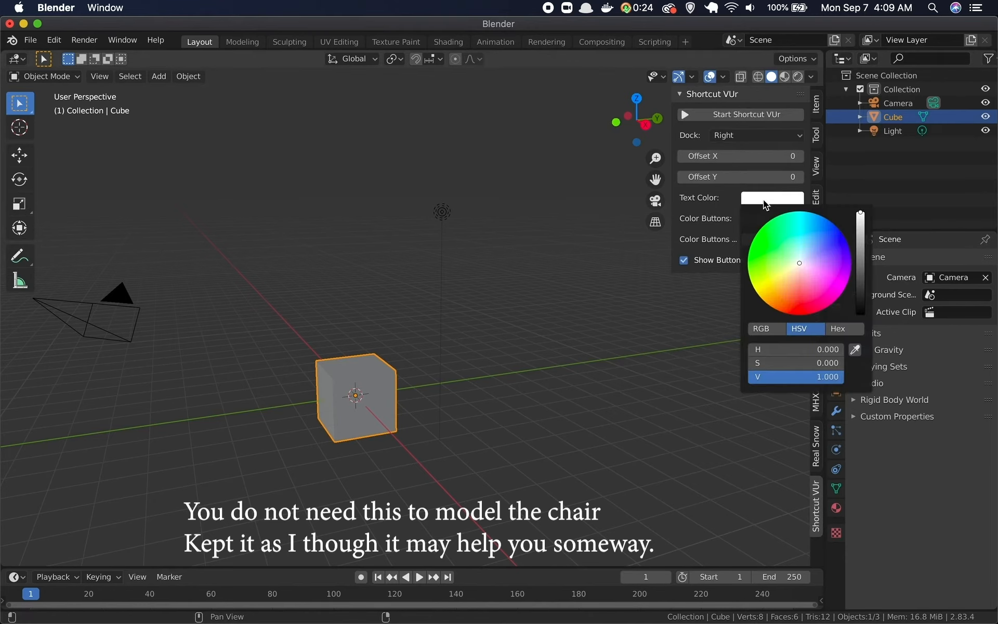
left_click(771, 249)
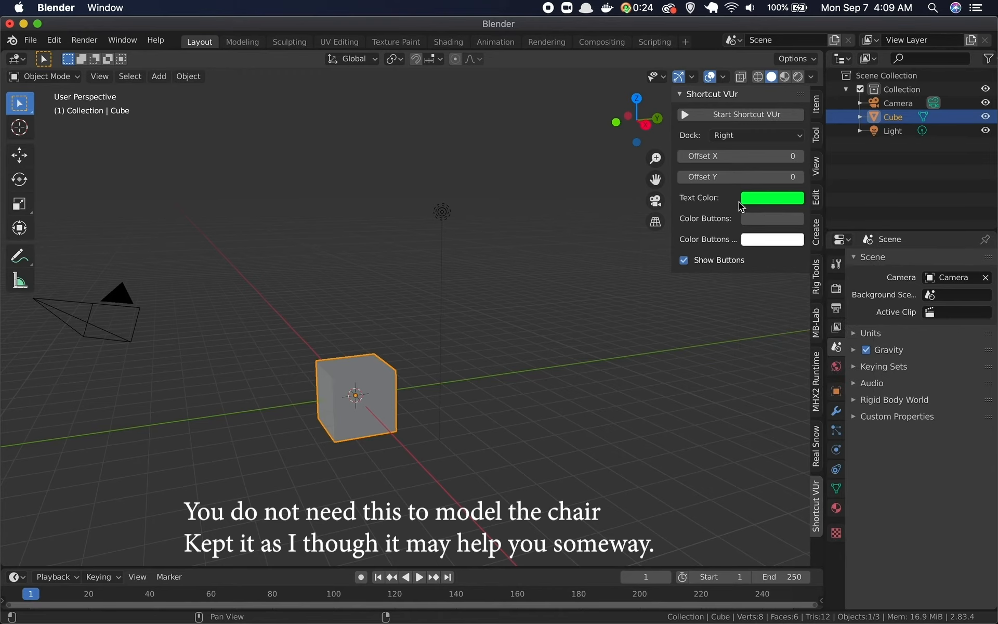
left_click(757, 114)
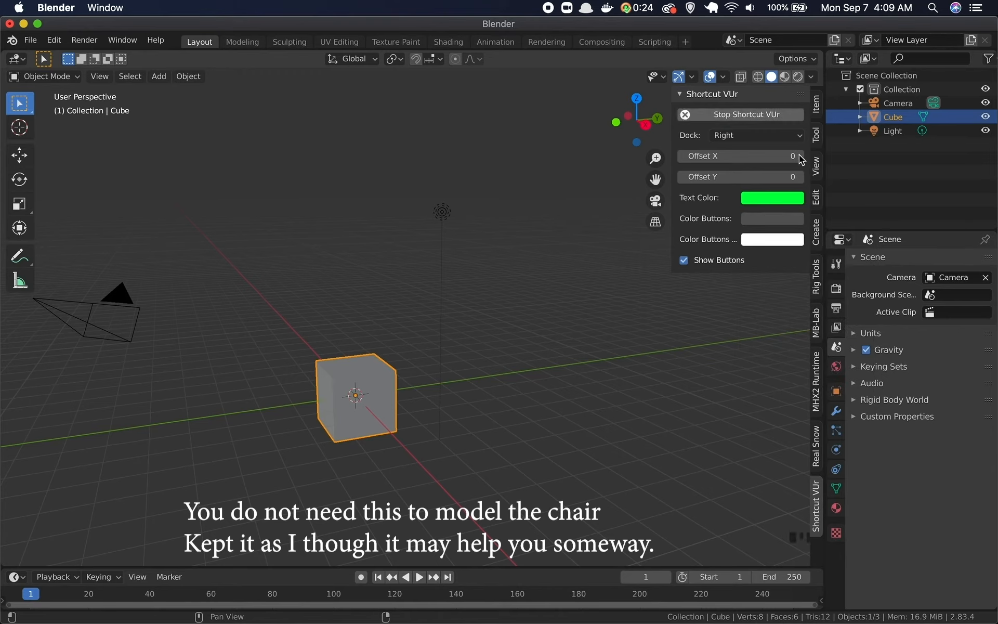
Step: Offset the Shortcut VUr display to X 146 and Y 86, and hide the viewport sidebar
left_click_drag(741, 156, 778, 177)
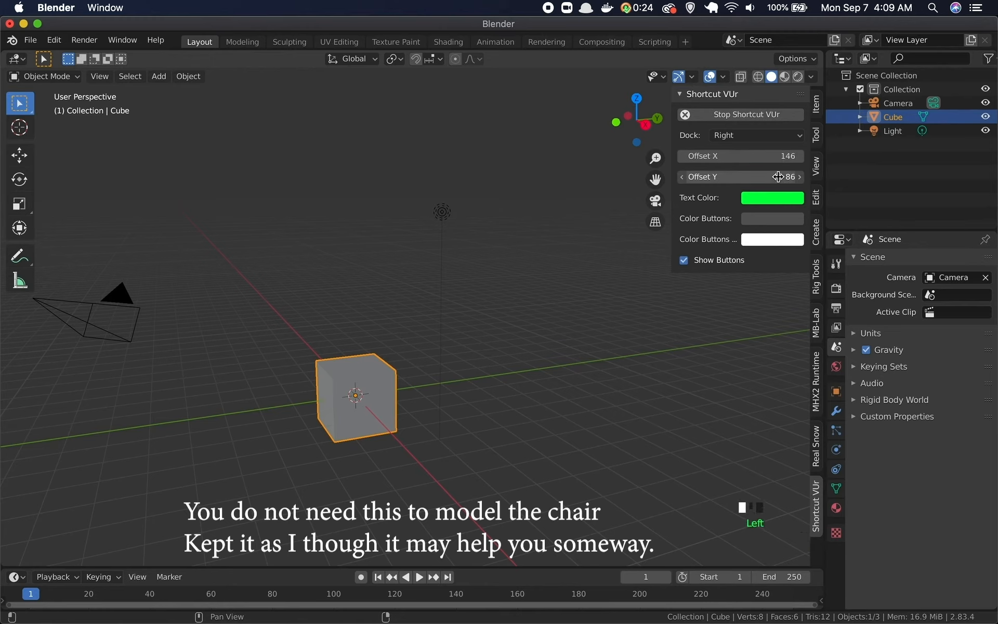
left_click(669, 325)
key("n")
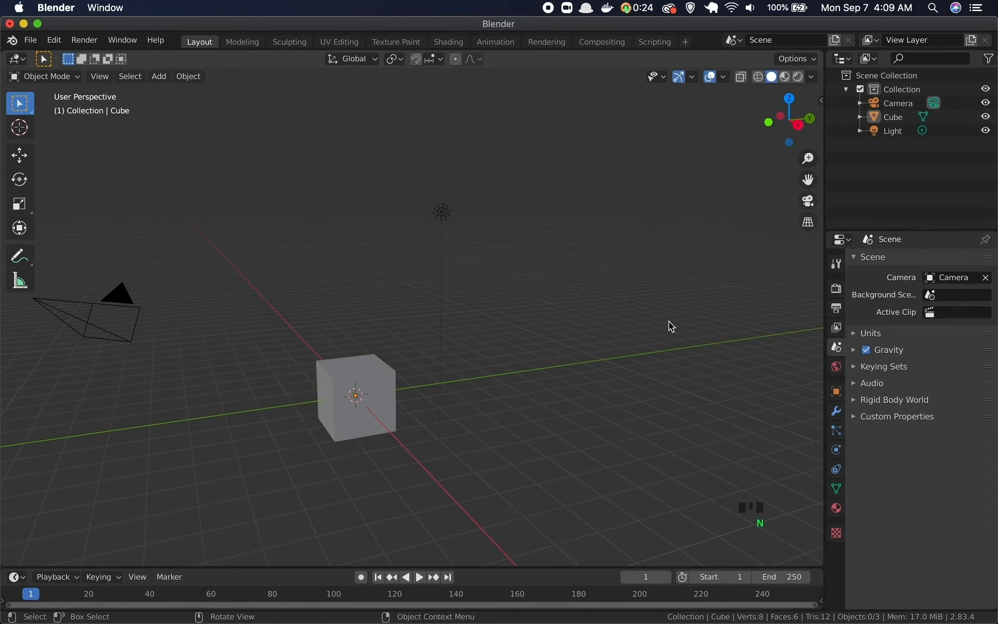
Step: Flatten the cube into a thin slab in the right view by scaling it along Z to about 0.075
left_click(584, 348)
left_click(365, 395)
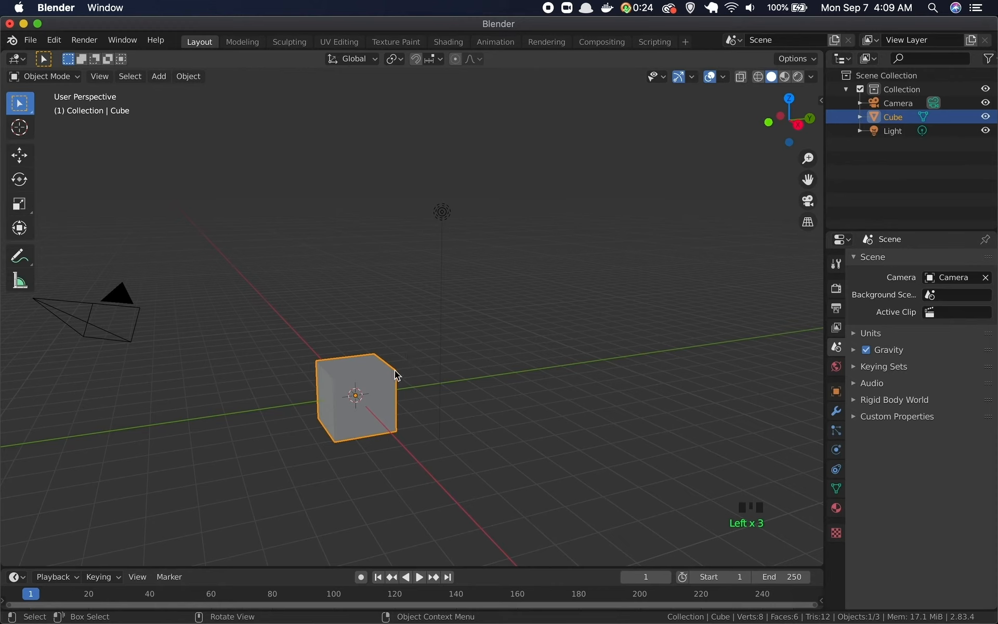
middle_click_drag(392, 374, 410, 364)
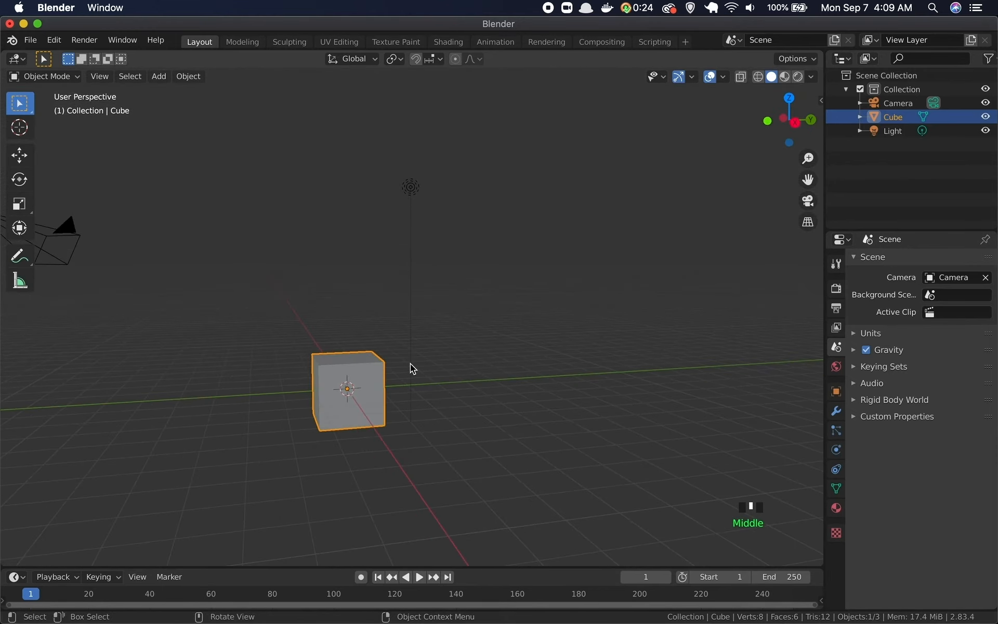
key("KP_3")
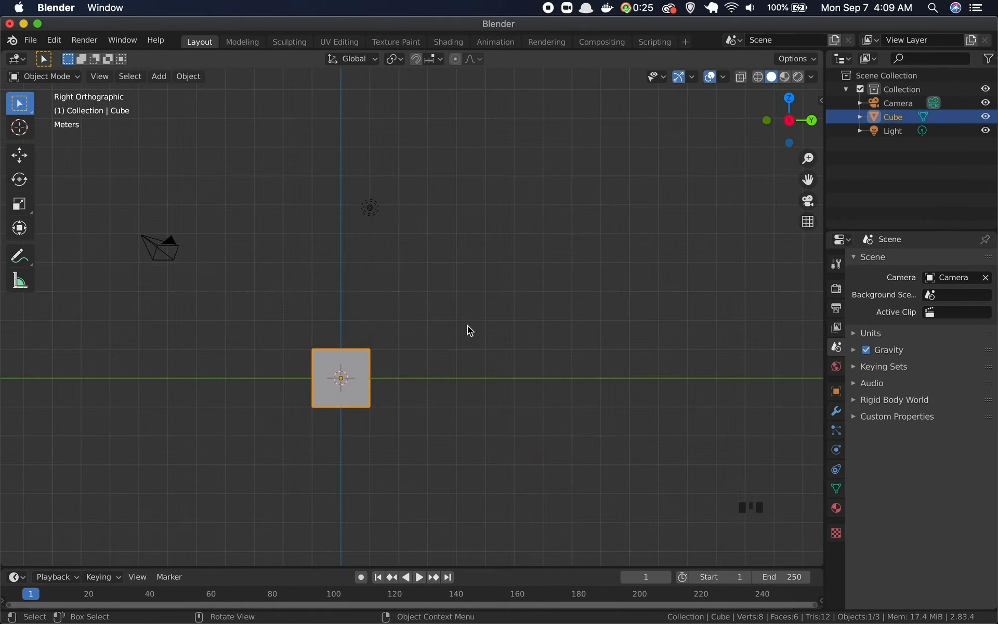
key("s")
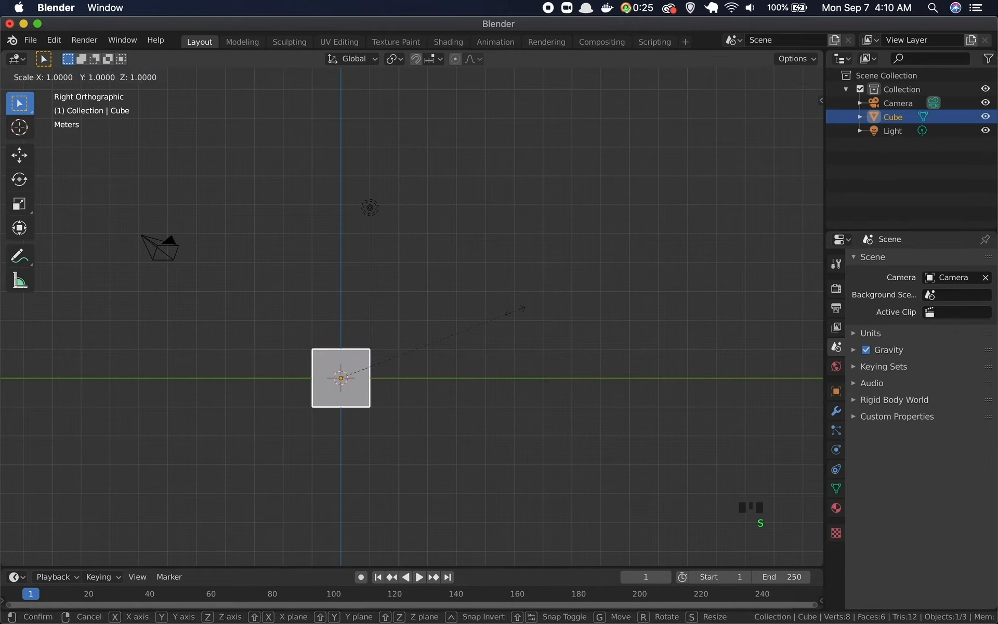
key("z")
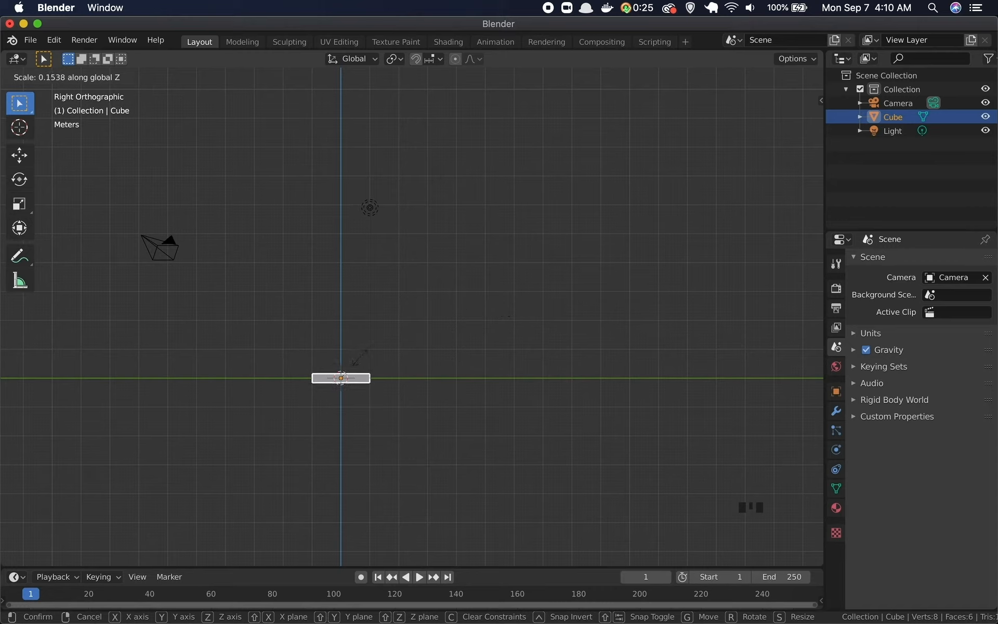
left_click(348, 368)
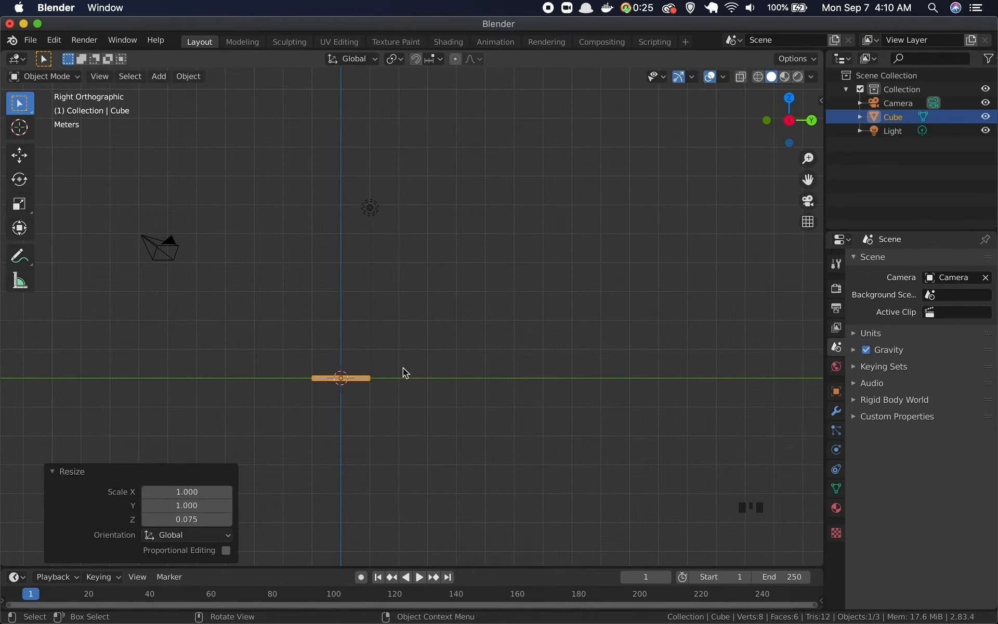
Step: Select the flattened slab and bring up the Bool Tool and Auto Mirror add-ons in the viewport sidebar
scroll(300, 358, "up", 11)
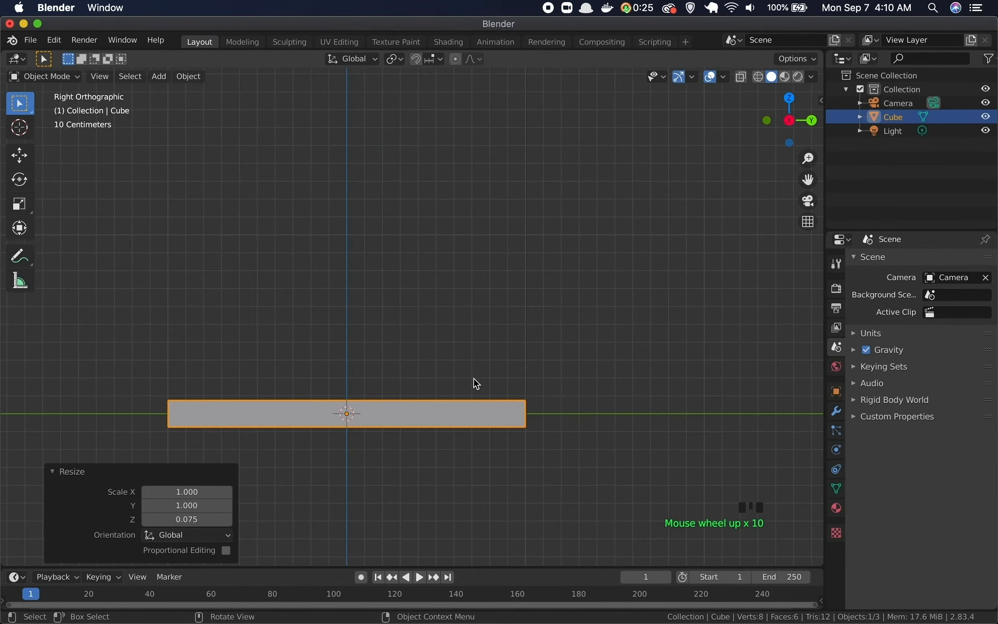
left_click(512, 327)
middle_click_drag(516, 321, 464, 410)
scroll(463, 406, "down", 1)
scroll(463, 405, "down", 3)
middle_click_drag(398, 462, 486, 307)
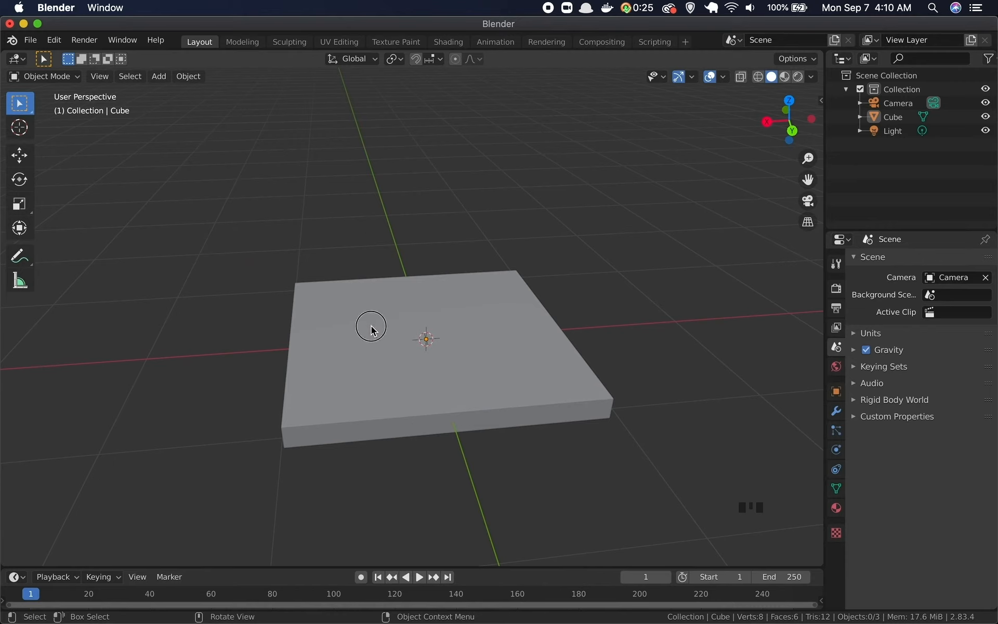
left_click(407, 310)
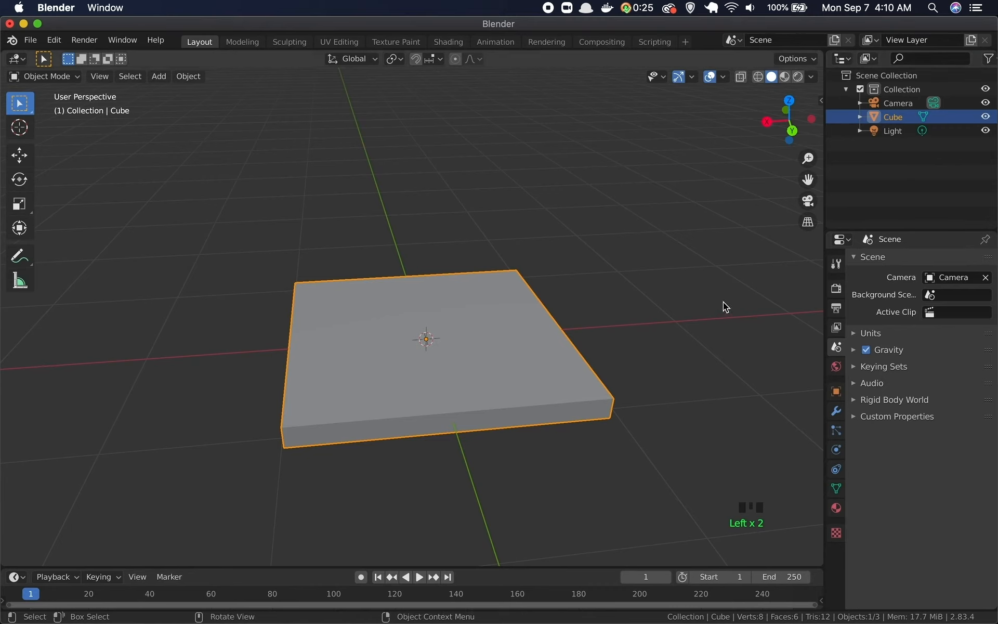
key("n")
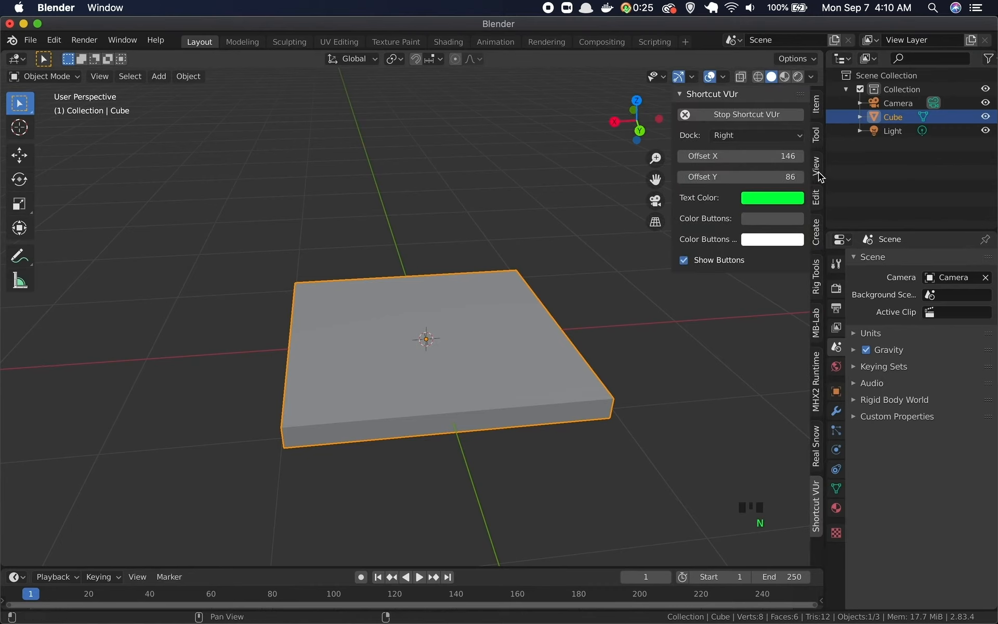
left_click(817, 199)
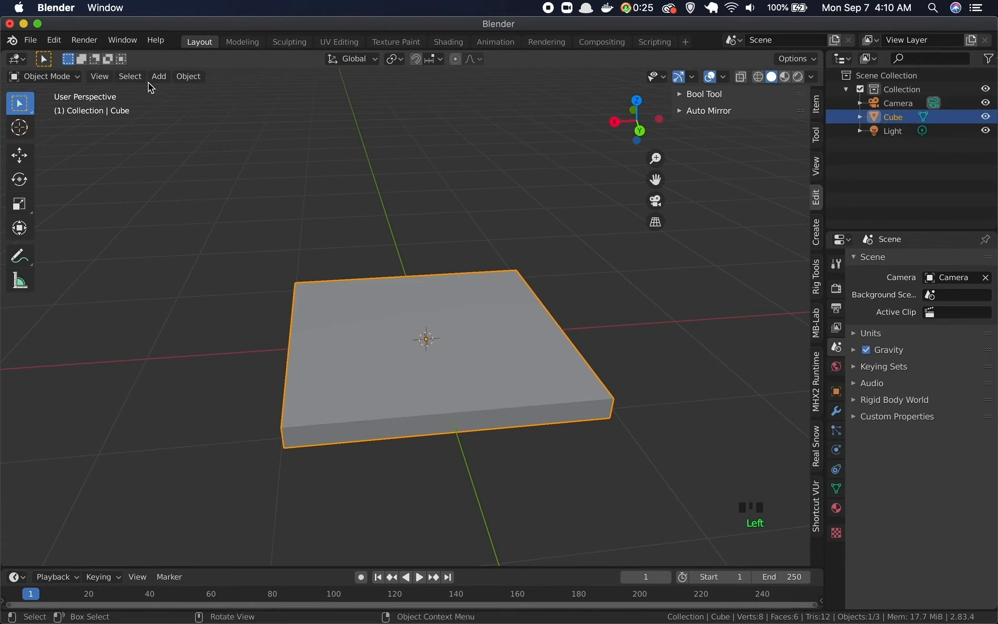
Step: Search the add-on preferences for "auto" and check the Mesh: Auto Mirror add-on and the preference-saving options
left_click(55, 41)
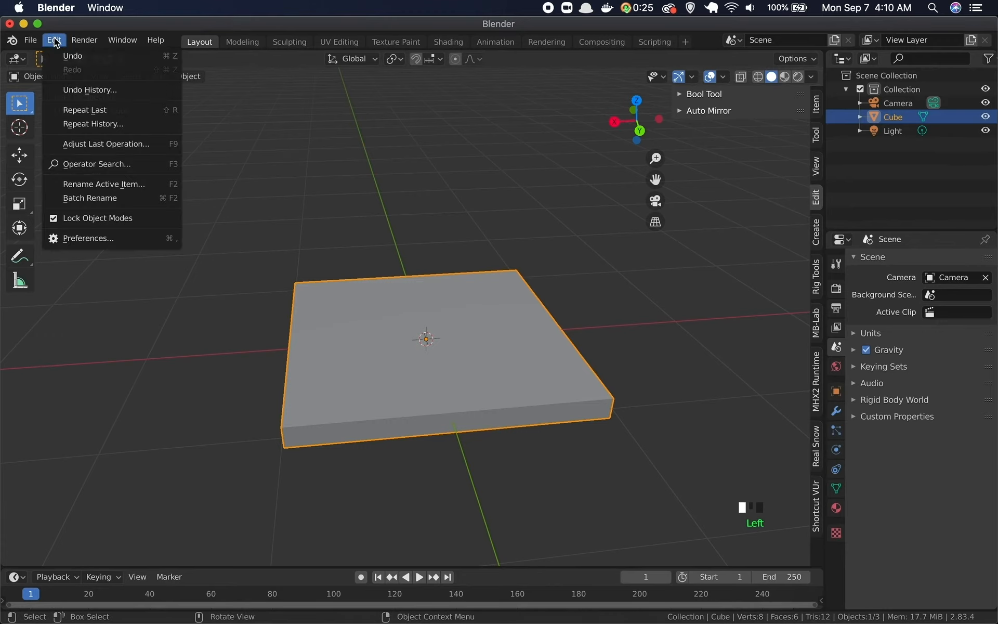
left_click(105, 239)
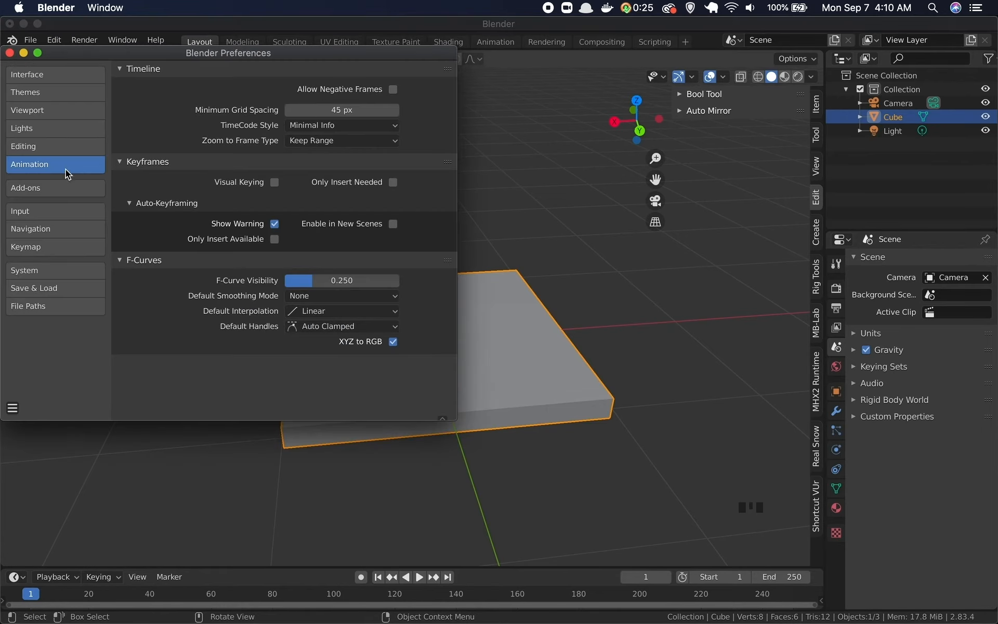
left_click(27, 189)
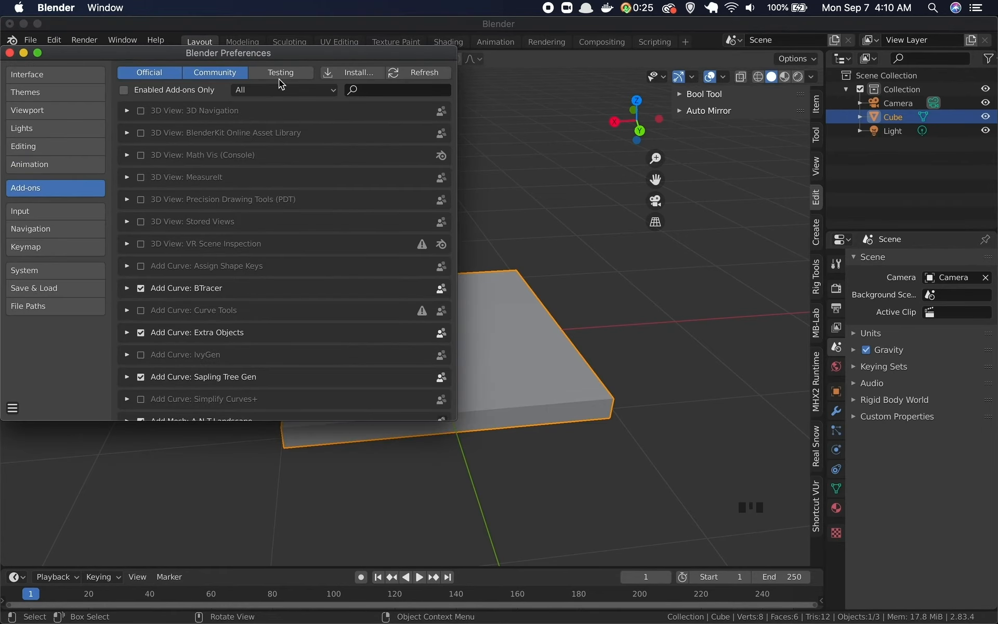
left_click(390, 90)
type("auto")
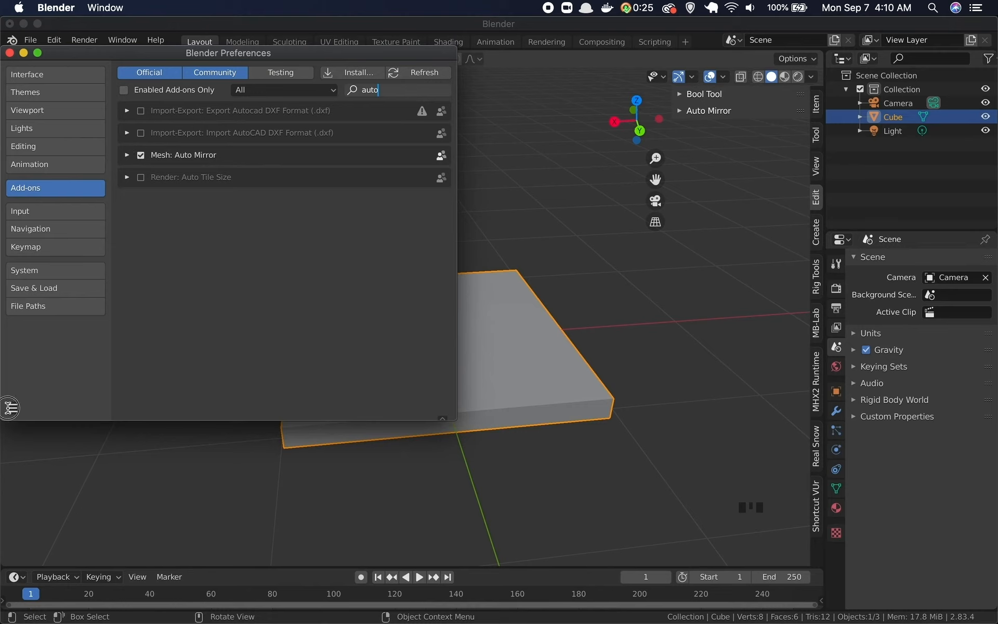
left_click(11, 408)
left_click(10, 408)
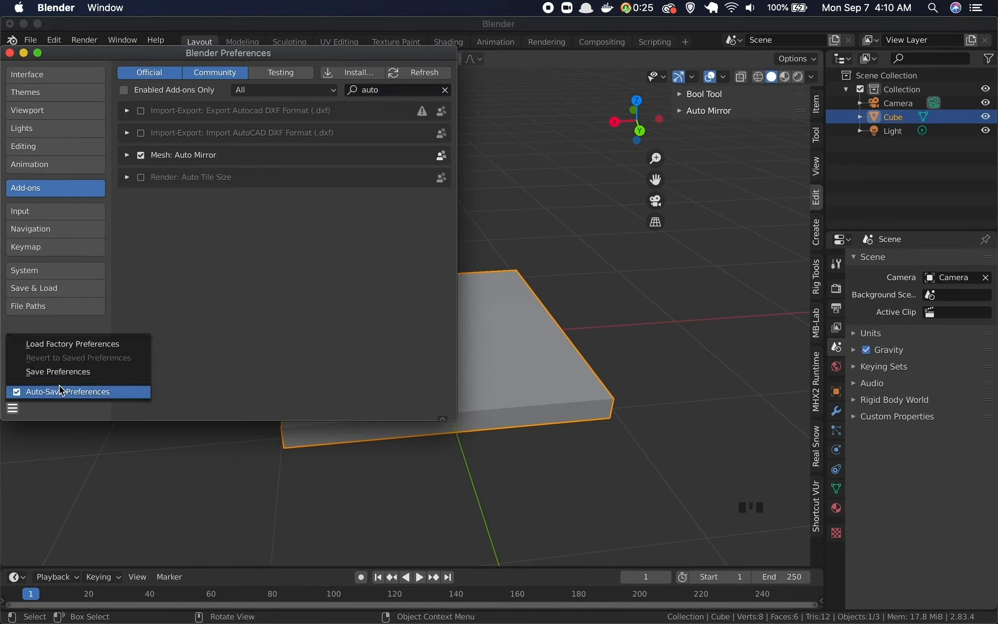
left_click(10, 53)
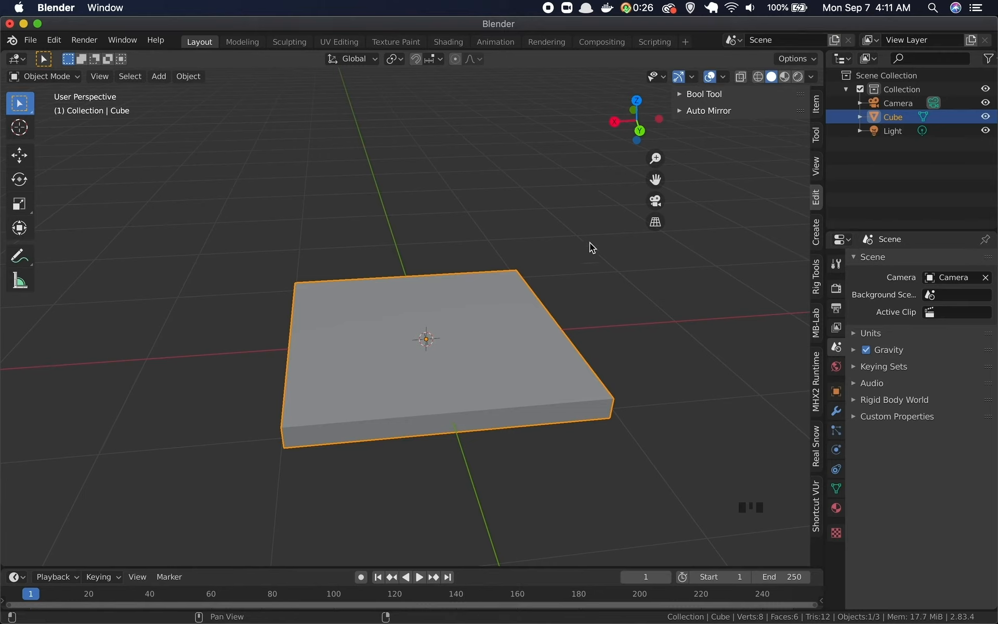
Step: Run AutoMirror on the slab along X with Positive orientation, Cut and Mirror and Use Clip enabled, and collapse the resulting modifier
left_click(467, 375)
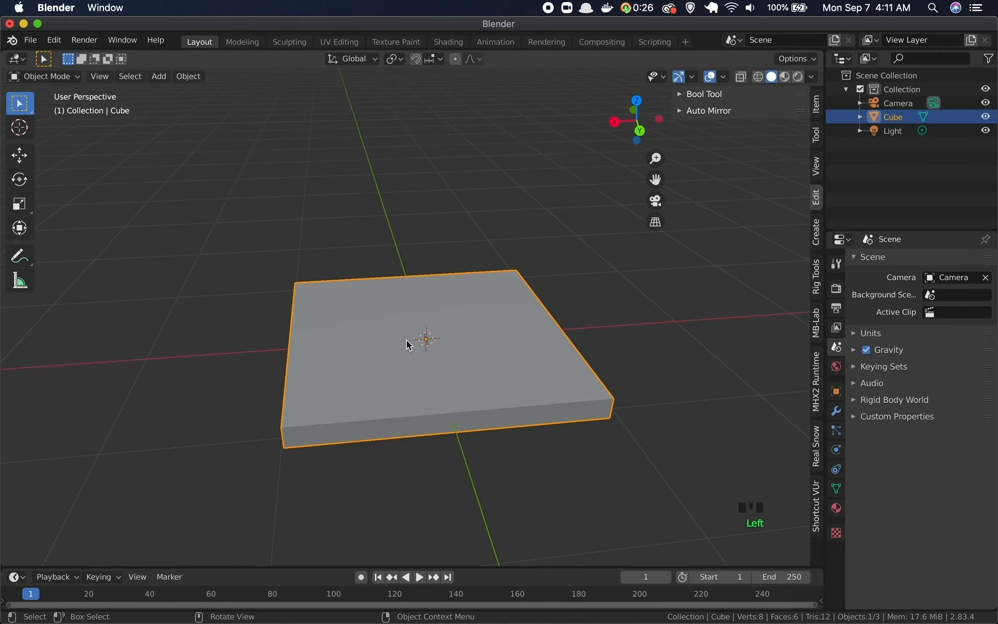
left_click(712, 110)
left_click(712, 111)
left_click(710, 111)
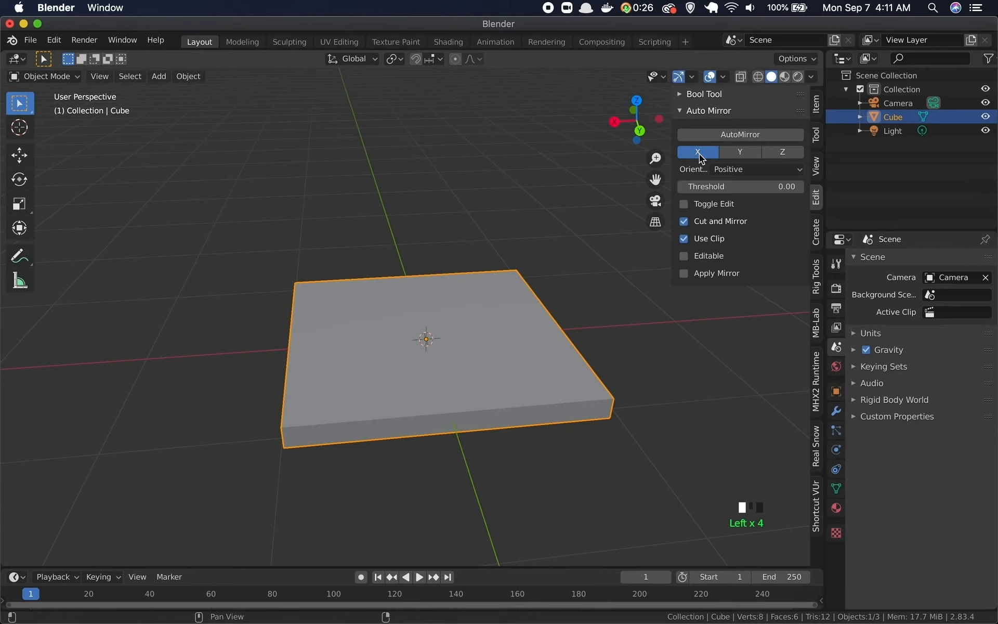
left_click(835, 411)
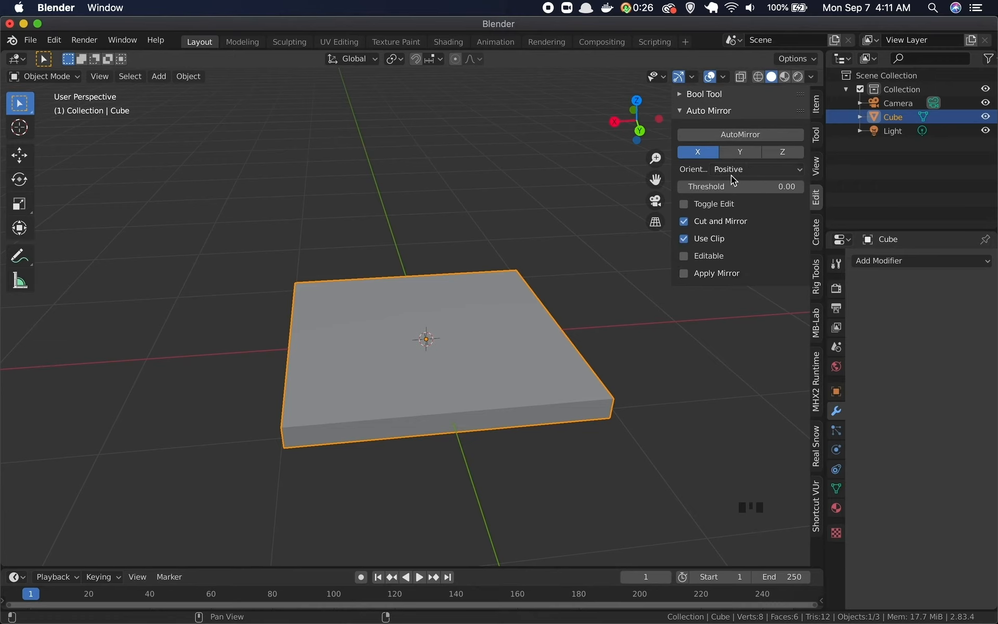
left_click(706, 156)
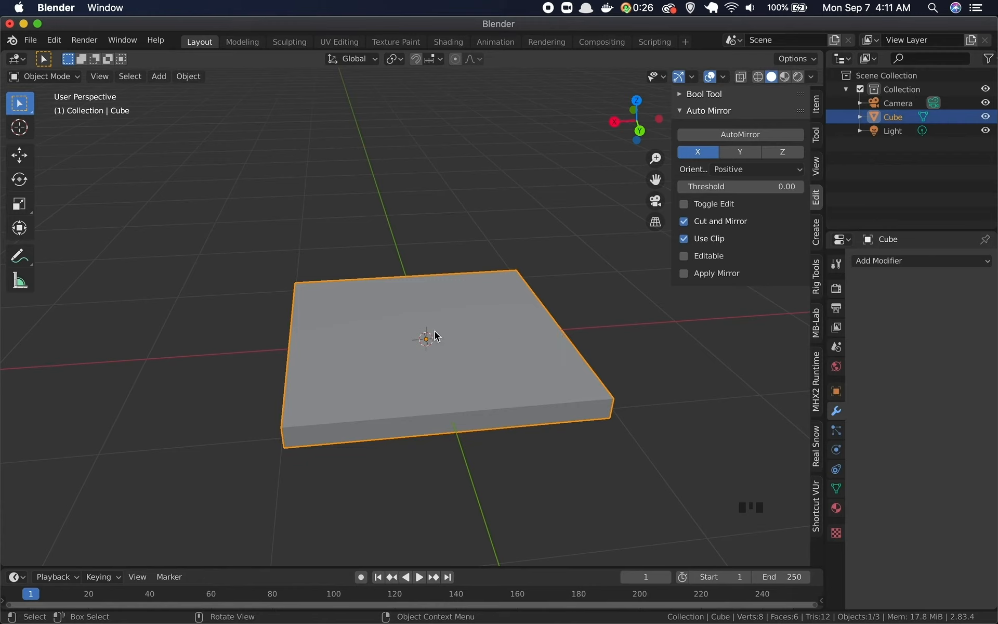
left_click(745, 136)
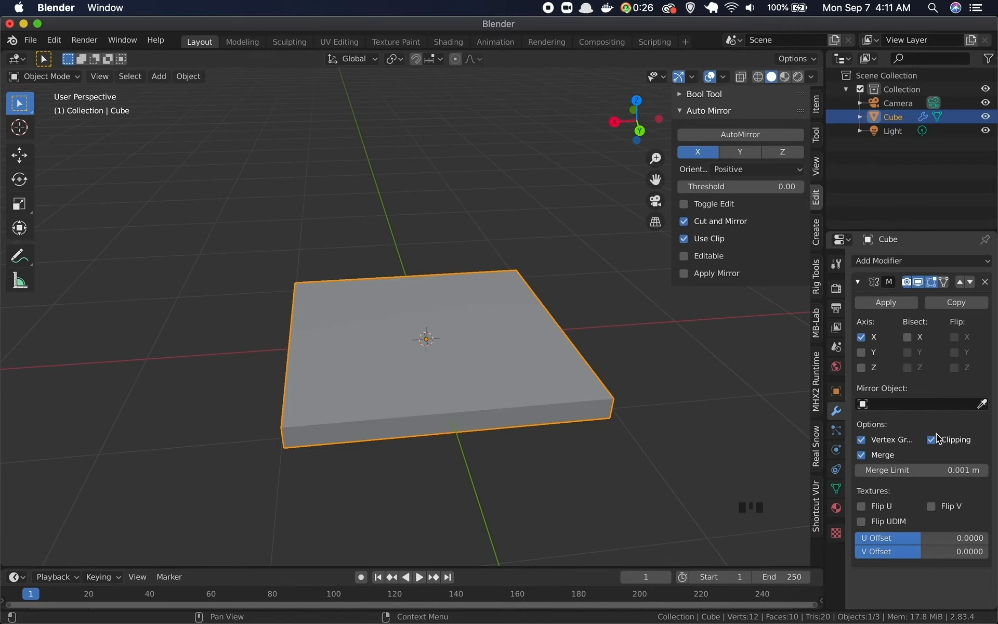
left_click(858, 282)
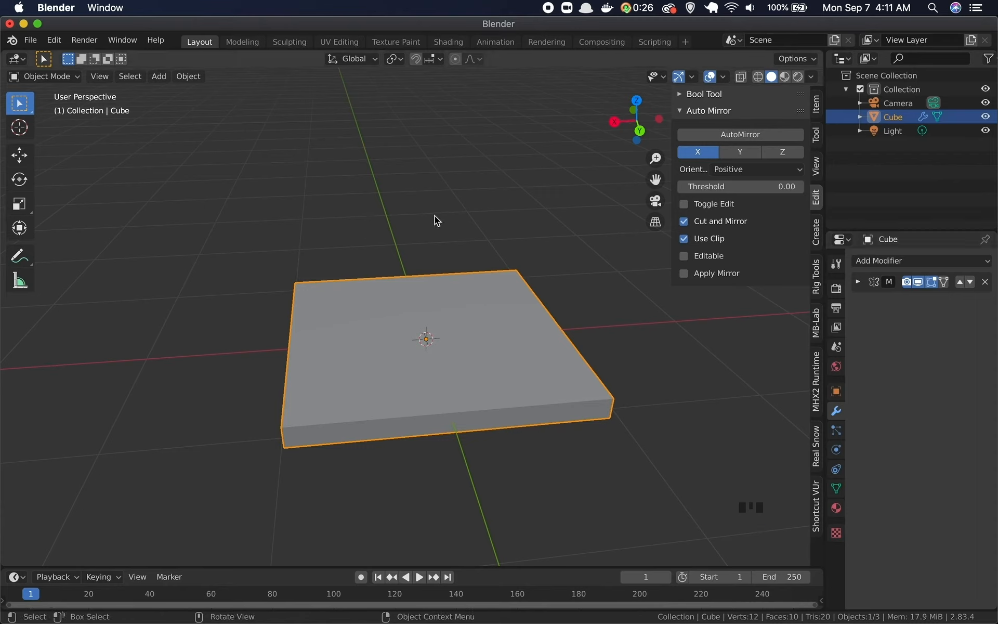
Step: Enter Edit Mode on the slab and test which half of the mirrored mesh can be selected
key("Tab")
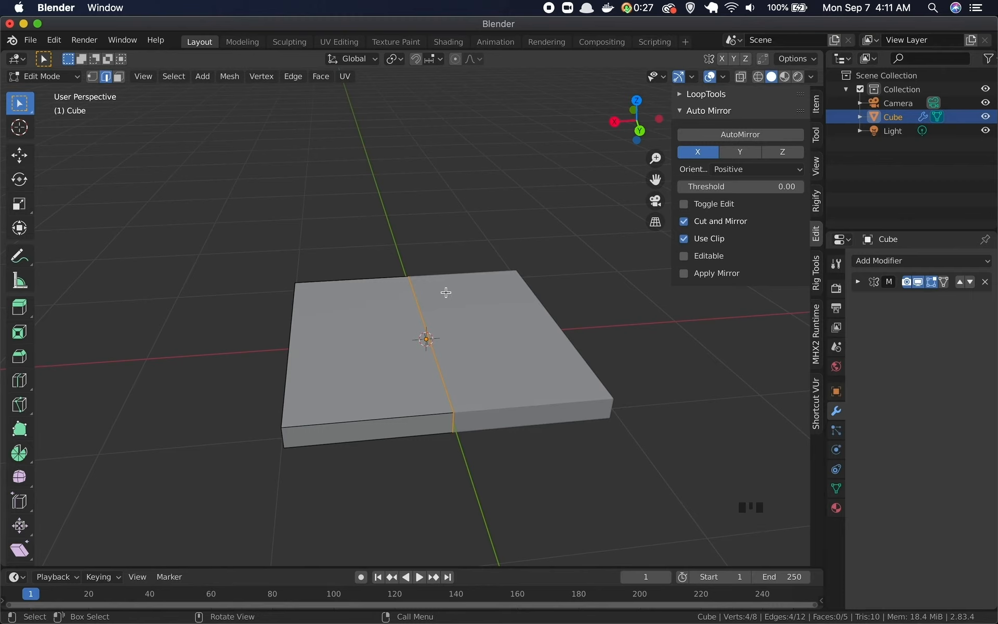
left_click(485, 328)
left_click(311, 344)
left_click(495, 334)
middle_click_drag(510, 289, 348, 335)
left_click(478, 356)
left_click(347, 356)
left_click(475, 360)
left_click(402, 369)
left_click(338, 357)
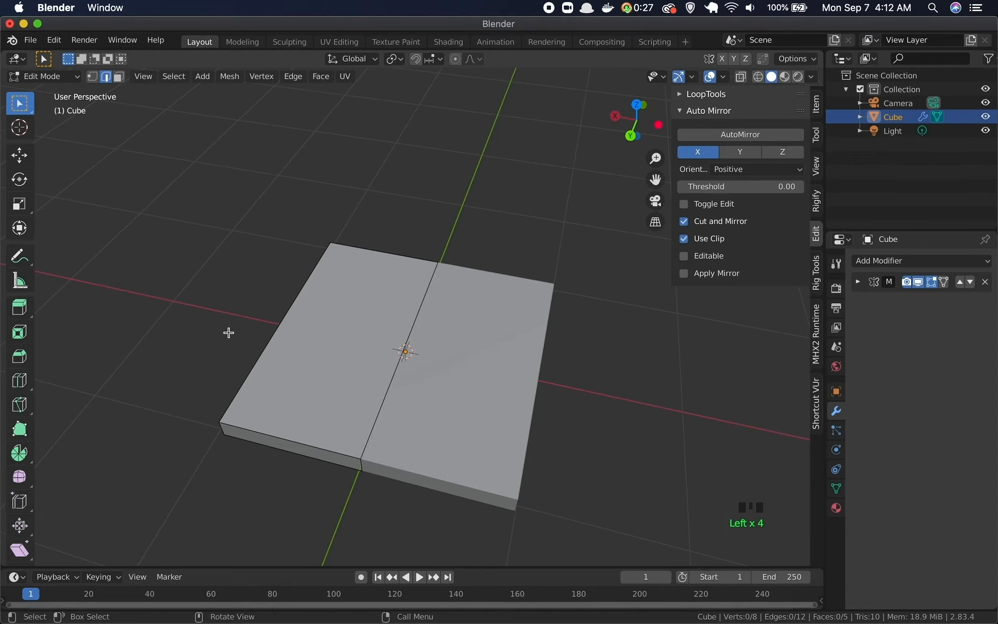
Step: Switch to face selection and select the top face of the slab's editable half
middle_click_drag(535, 375, 505, 366)
left_click_drag(508, 251, 552, 311)
left_click_drag(258, 229, 362, 291)
left_click(362, 291)
left_click(119, 77)
left_click(349, 320)
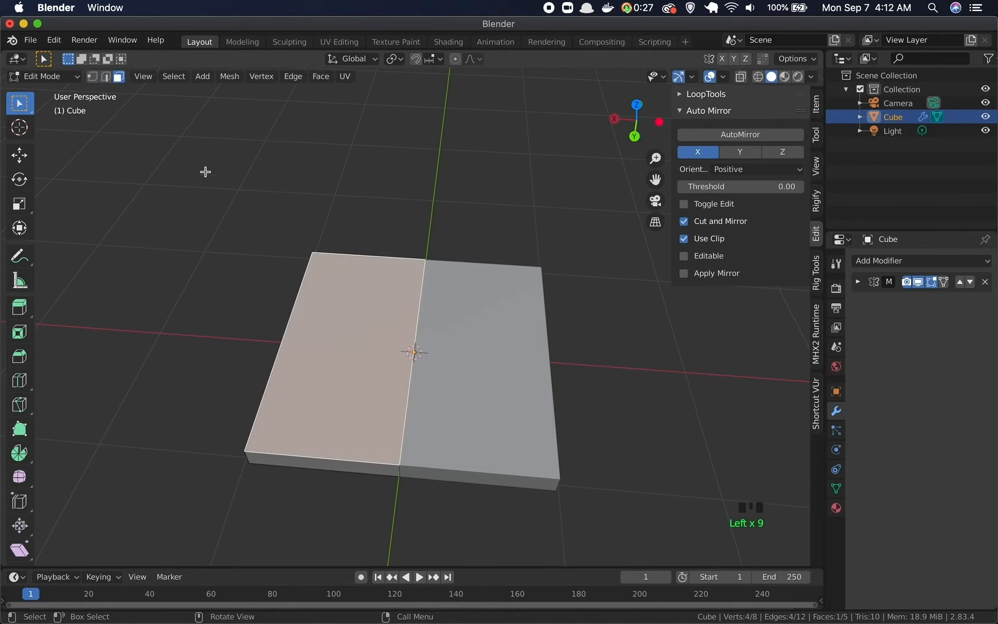
Step: Switch to vertex selection and select the upper outer corner vertex at the far end of the slab's editable half
left_click(93, 77)
left_click(308, 250)
left_click_drag(309, 252, 335, 275)
left_click(335, 274)
left_click(336, 274)
left_click(311, 256)
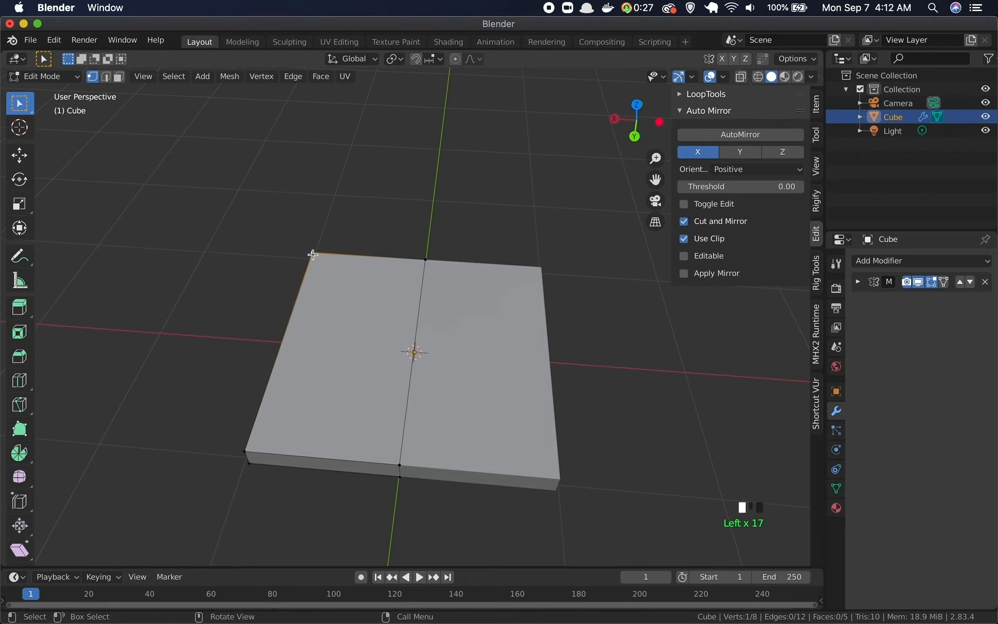
Step: Try moving the selected corner vertex to check that the X mirror follows it
key("g")
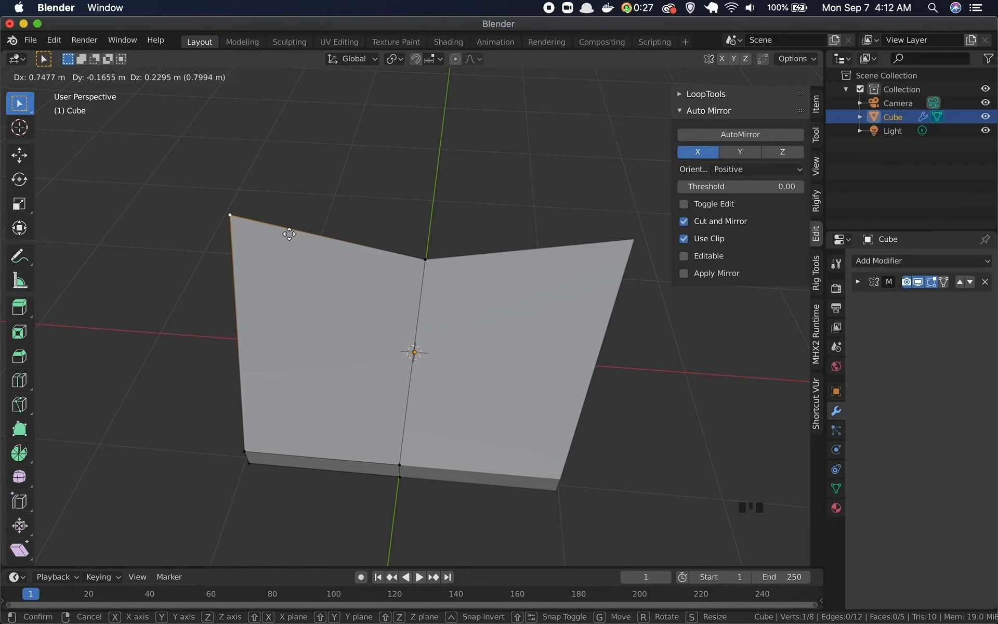
right_click(290, 234)
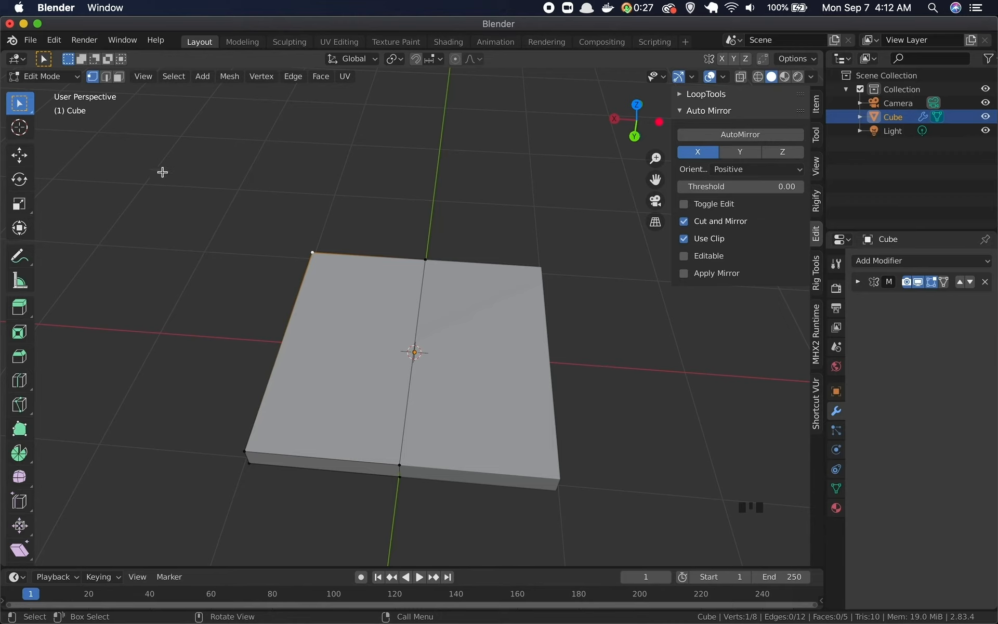
Step: Return to Object Mode, run AutoMirror on the slab along Y with Positive orientation, and collapse the resulting modifier
key("Tab")
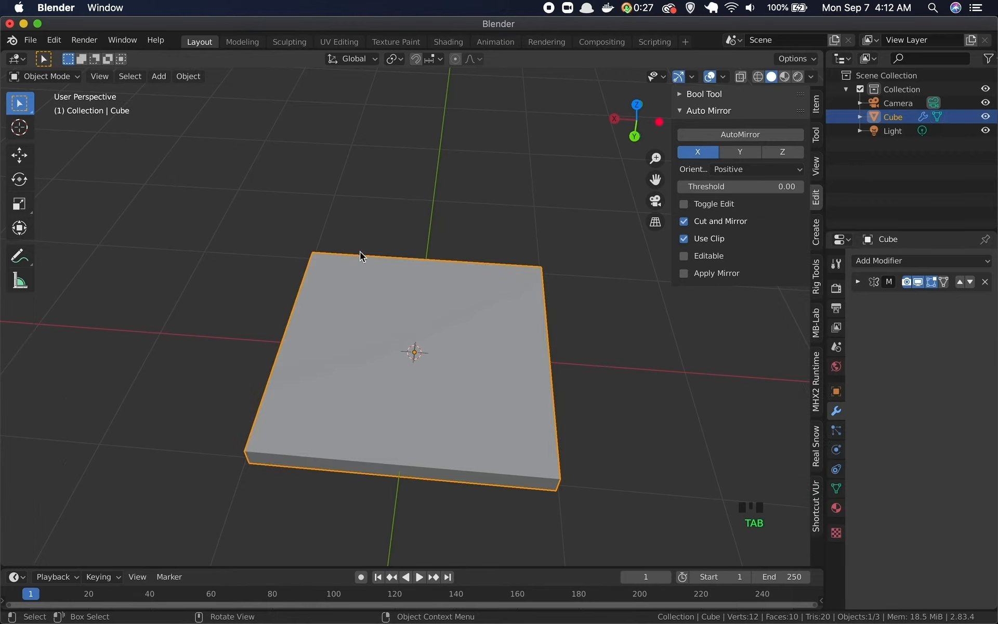
left_click(741, 152)
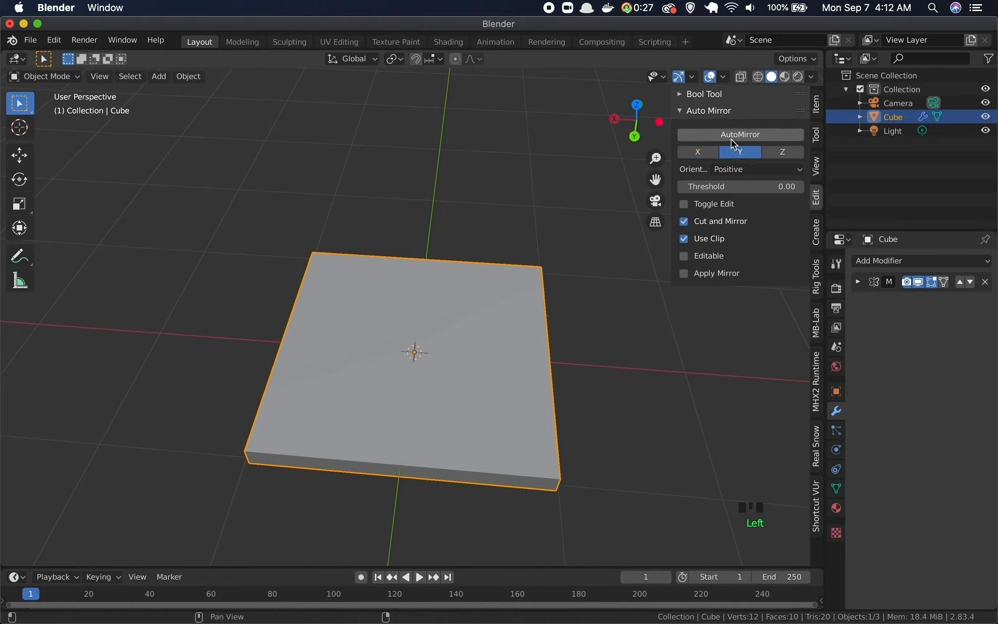
left_click(735, 134)
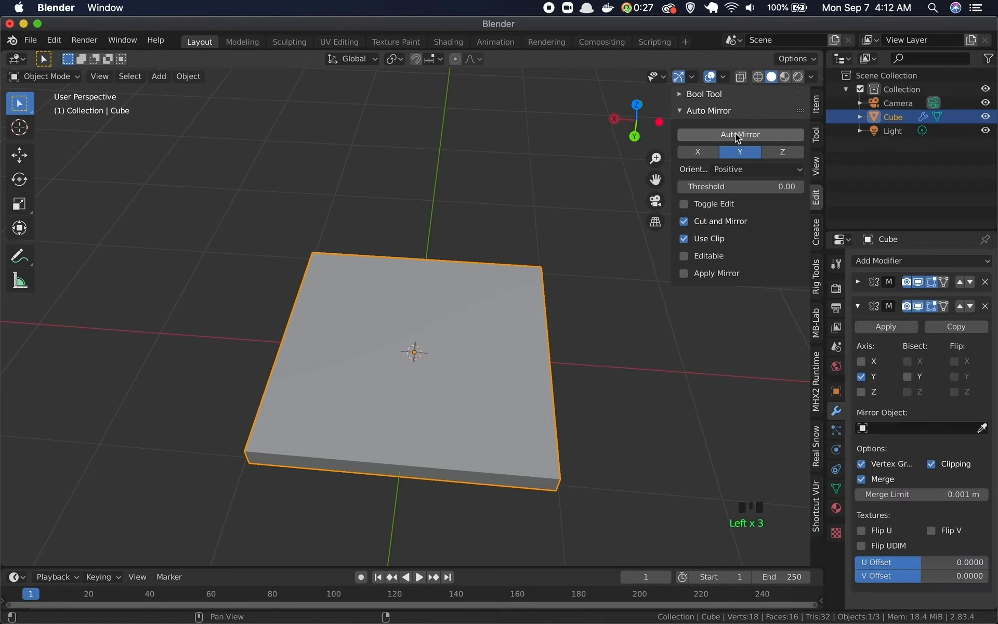
left_click(857, 306)
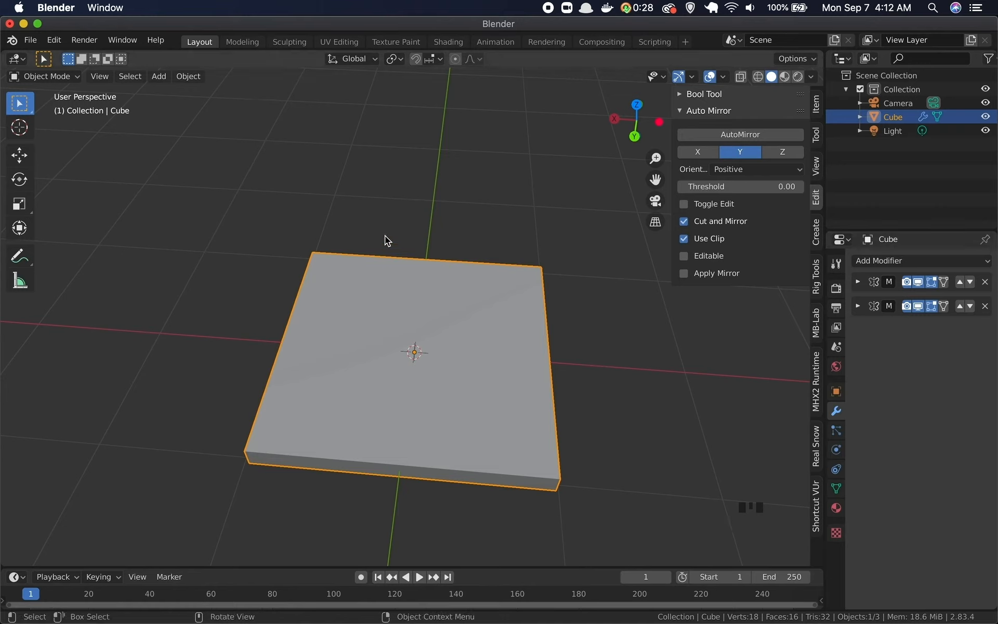
Step: Reselect the slab, enter Edit Mode and test whether the mirrored side of the mesh can be selected
left_click(264, 149)
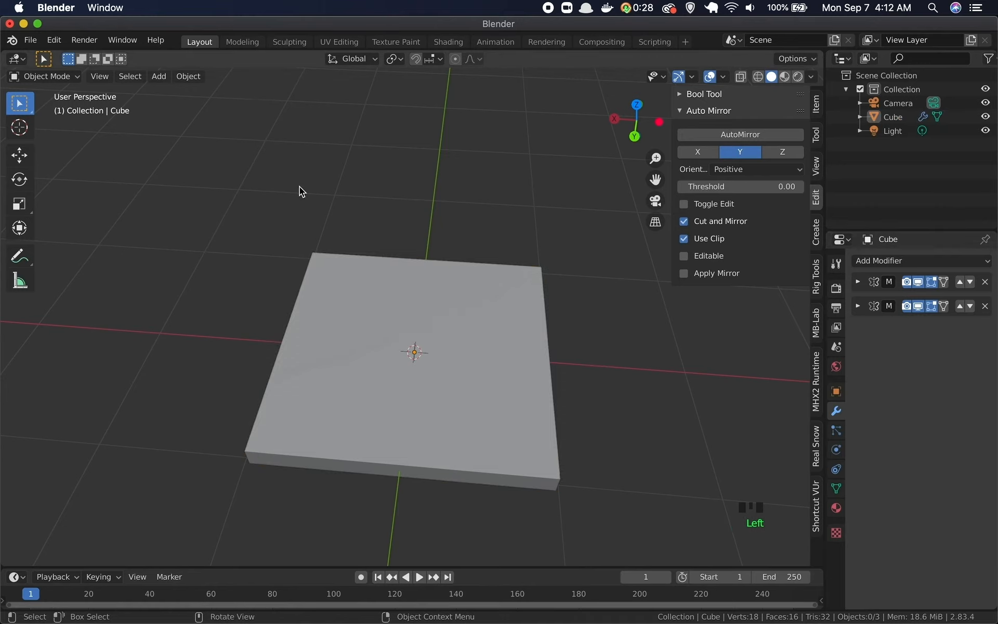
left_click(401, 367)
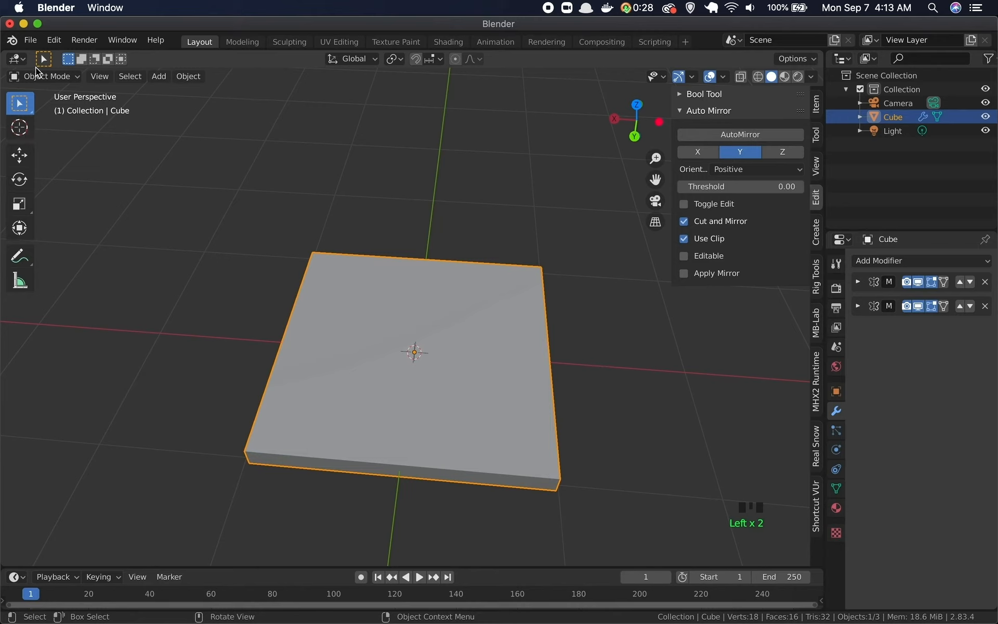
left_click(35, 77)
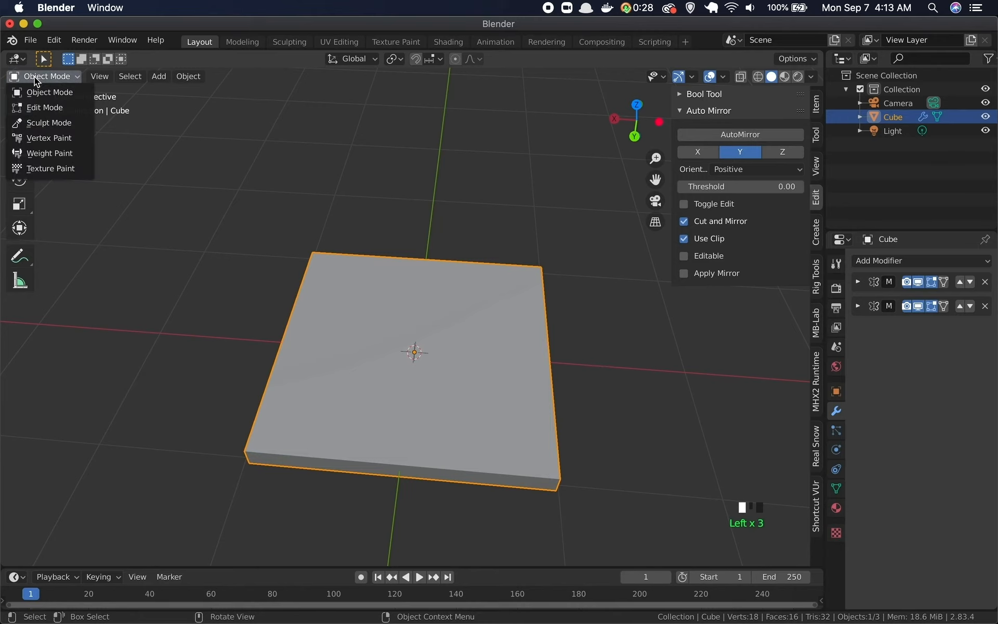
left_click(44, 108)
left_click(519, 369)
left_click(495, 364)
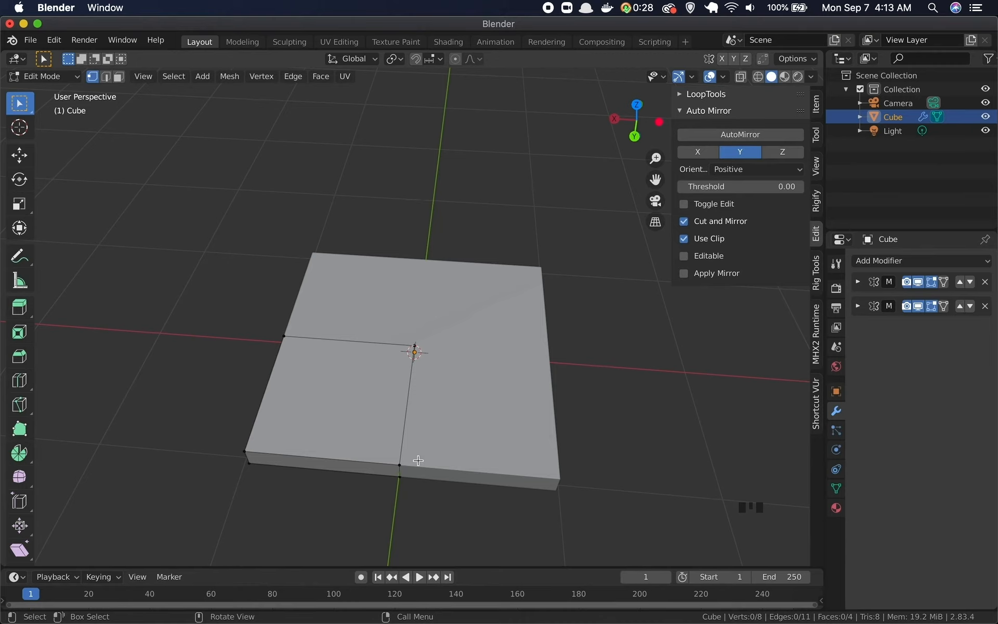
Step: Select the upper outer corner vertex of the slab's editable quarter and try moving it to test both mirrors
left_click_drag(218, 437, 270, 473)
middle_click_drag(303, 510, 327, 474)
left_click(325, 510)
left_click(351, 446)
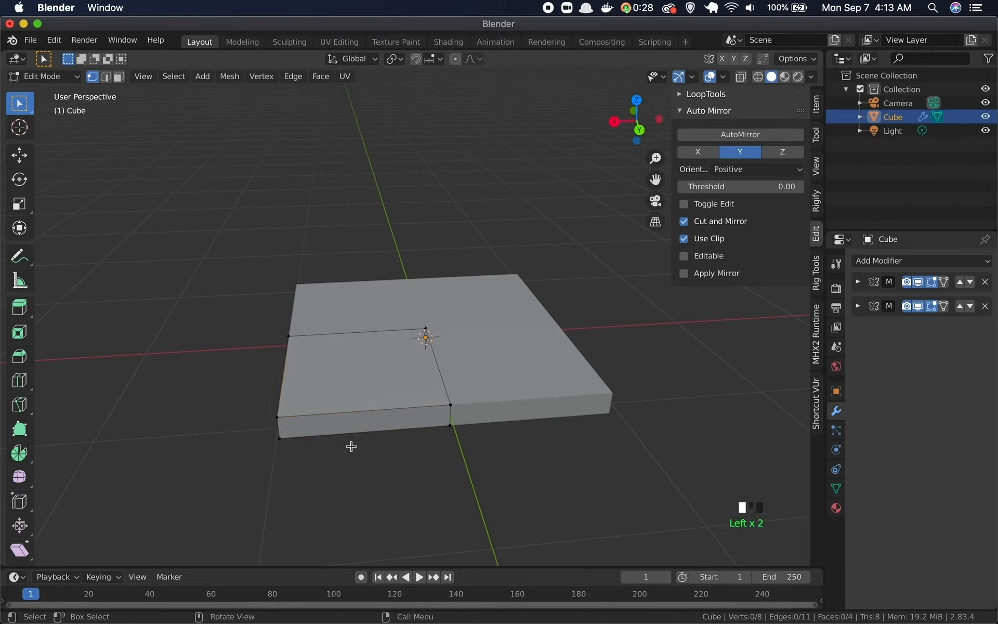
key("g")
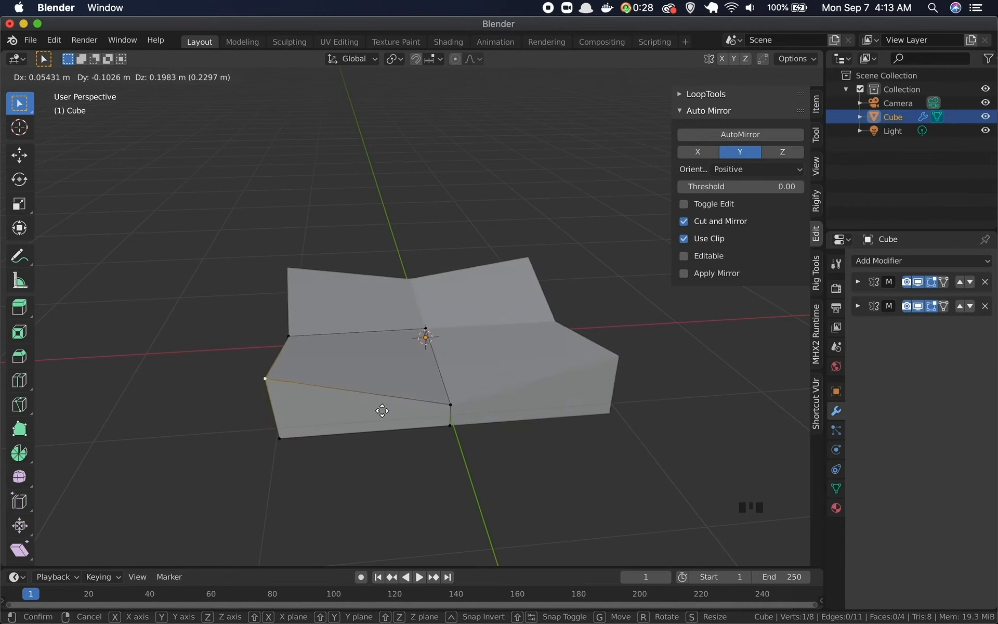
key("Escape")
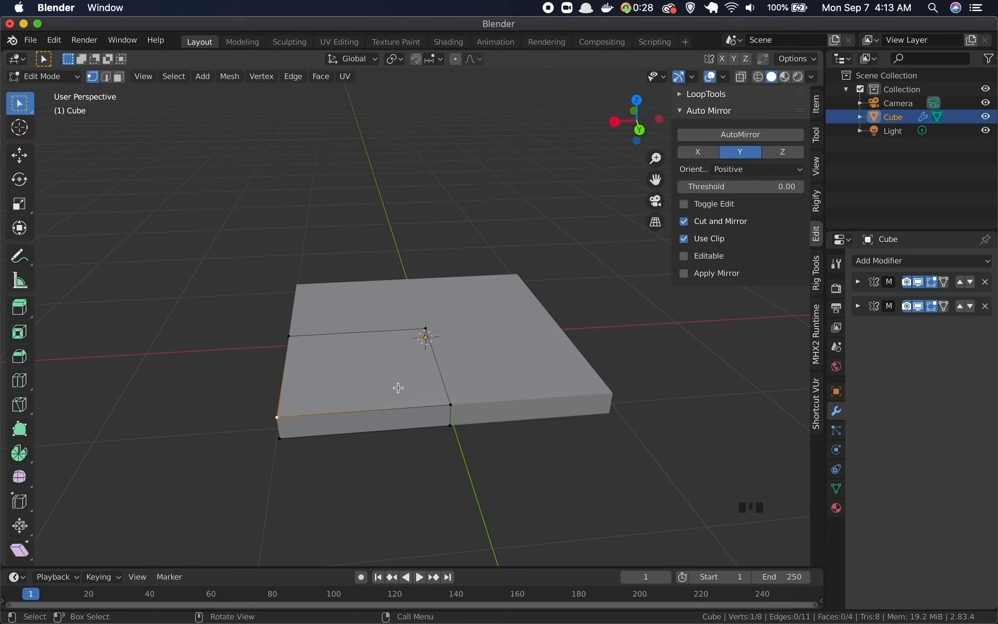
Step: Add two crossing loop cuts to the editable quarter, slid toward its outer X and Y edges by factors of about 0.61 and 0.617
mouse_move(318, 418)
middle_mouse_down()
mouse_move(358, 439)
mouse_move(377, 423)
mouse_move(312, 439)
middle_mouse_up()
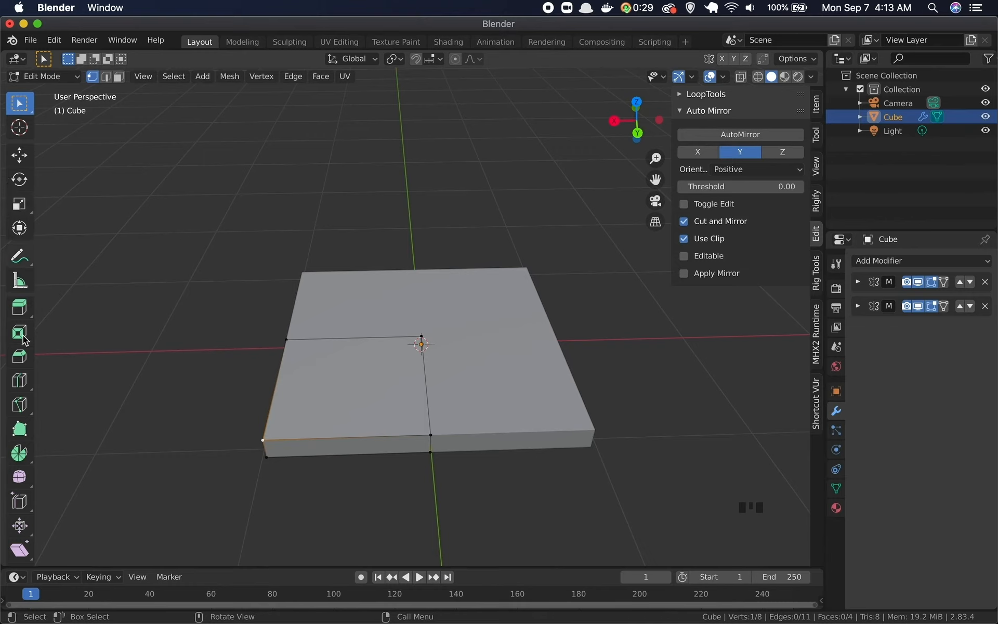
left_click(19, 382)
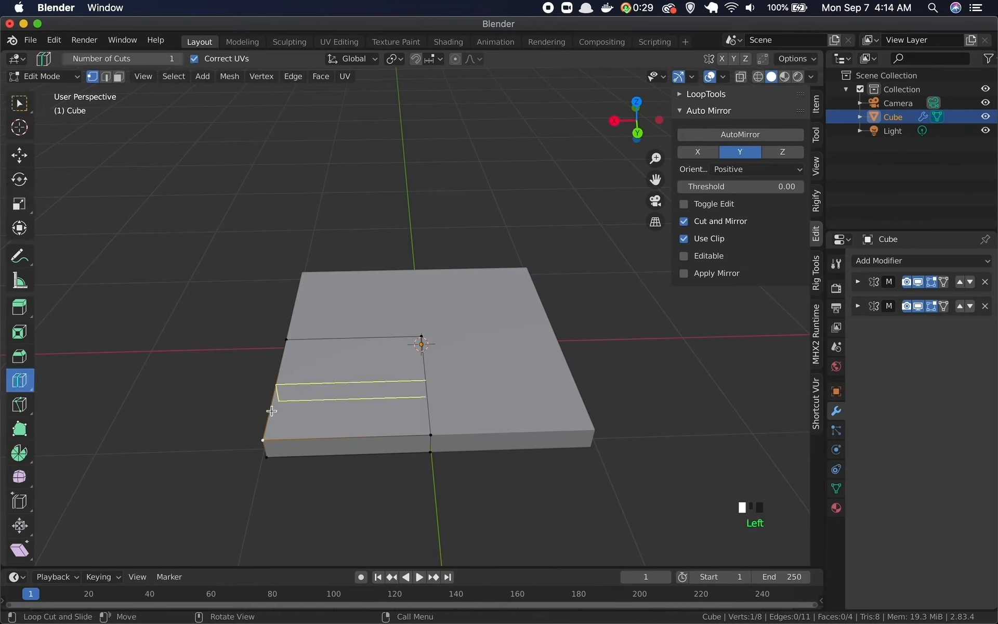
scroll(257, 415, "right", 5)
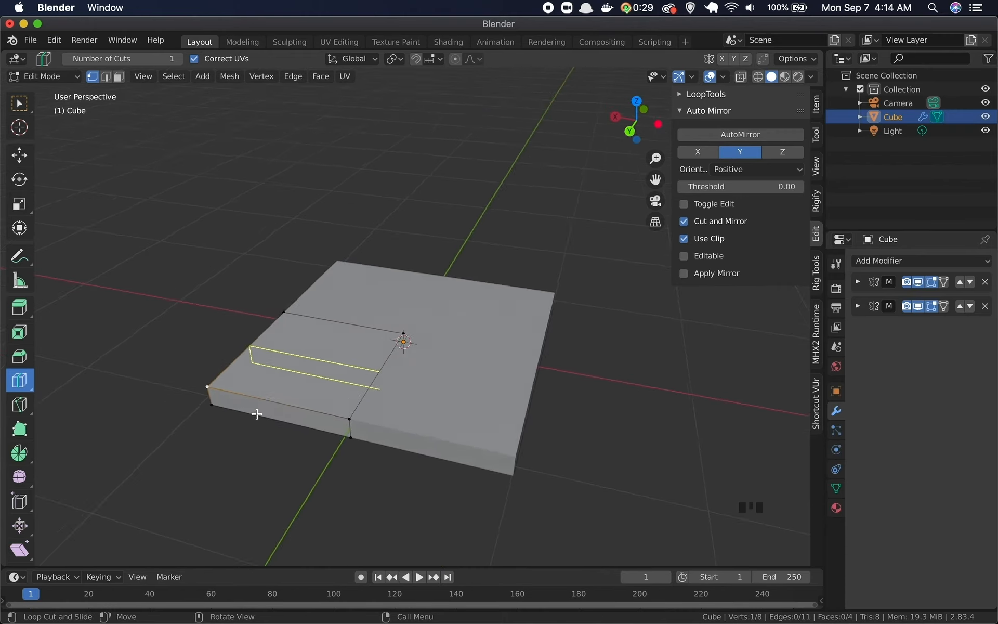
scroll(257, 414, "left", 10)
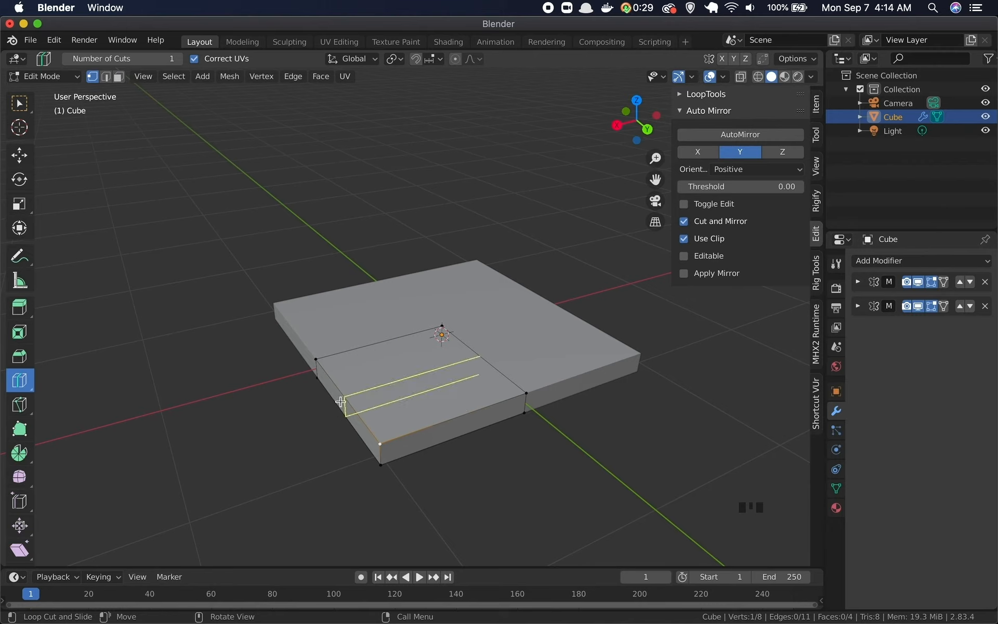
left_click_drag(340, 402, 360, 426)
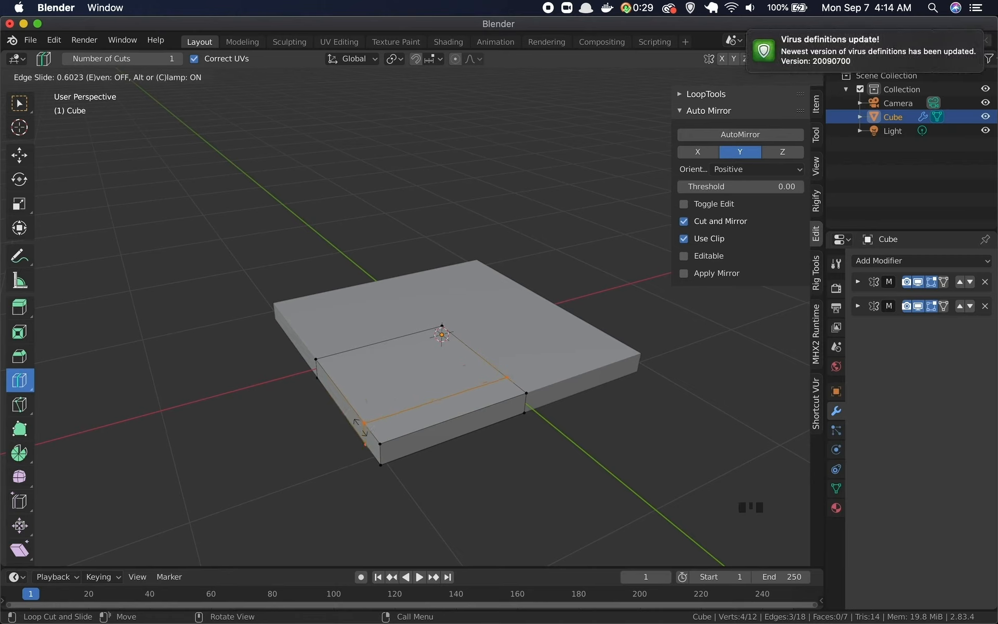
left_click_drag(360, 428, 360, 427)
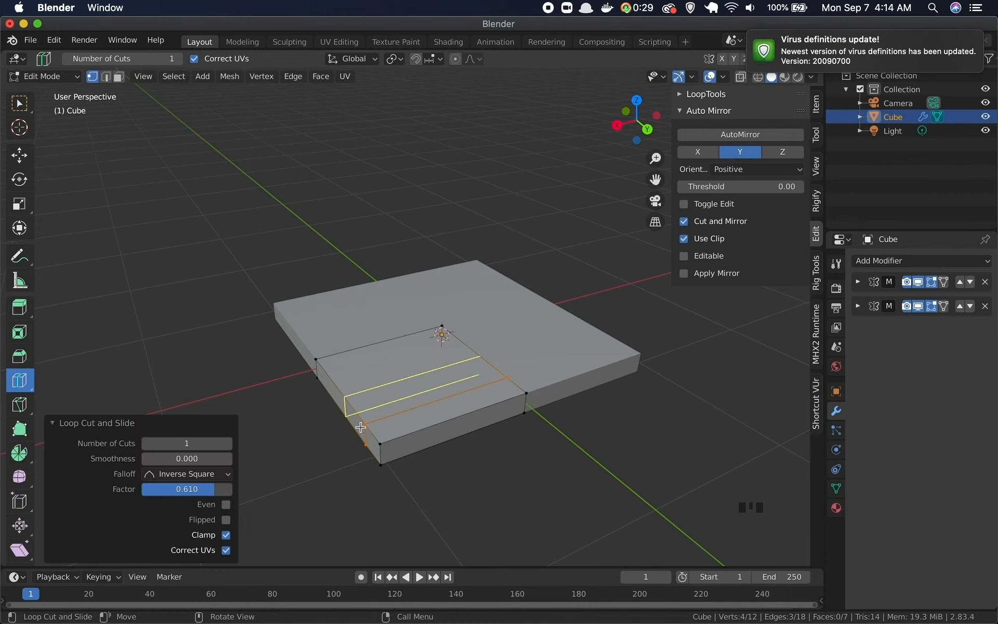
left_click_drag(442, 414, 405, 443)
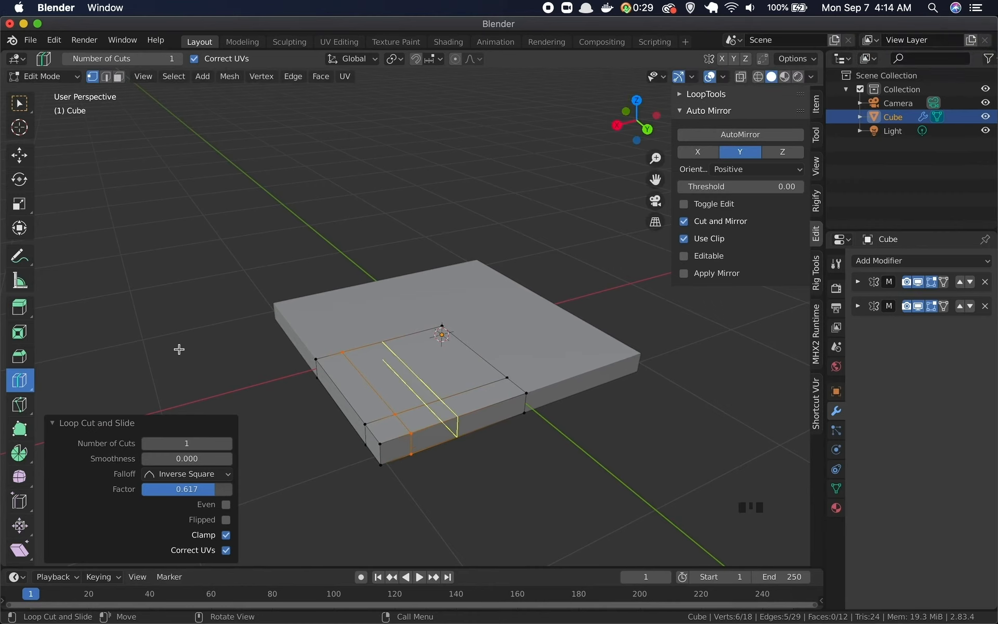
left_click(19, 105)
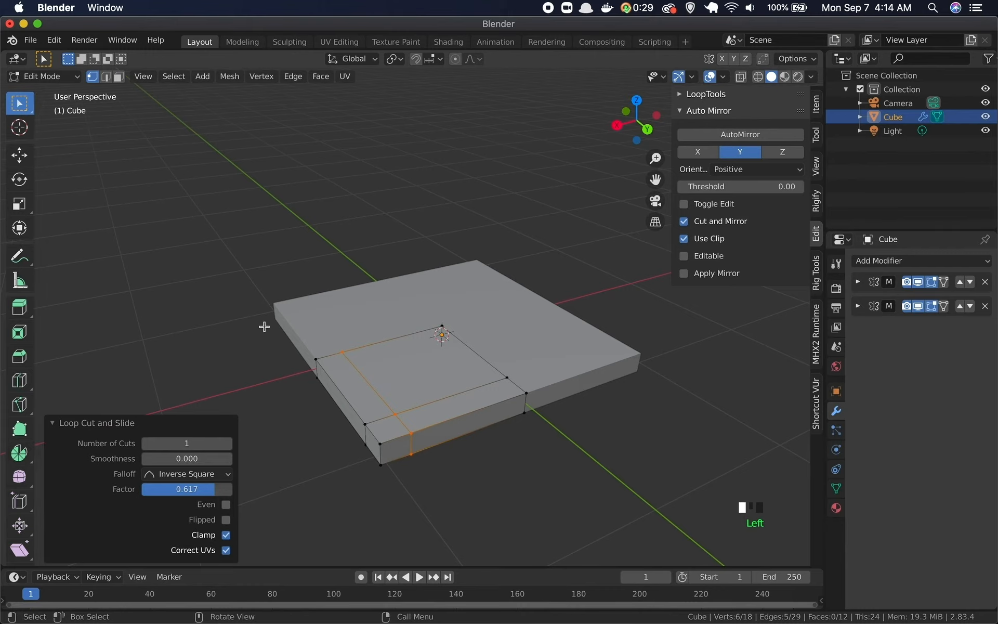
Step: Switch to face selection and check the separate top faces that the loop cuts form on the editable quarter
scroll(241, 383, "down", 5)
scroll(241, 383, "down", 10)
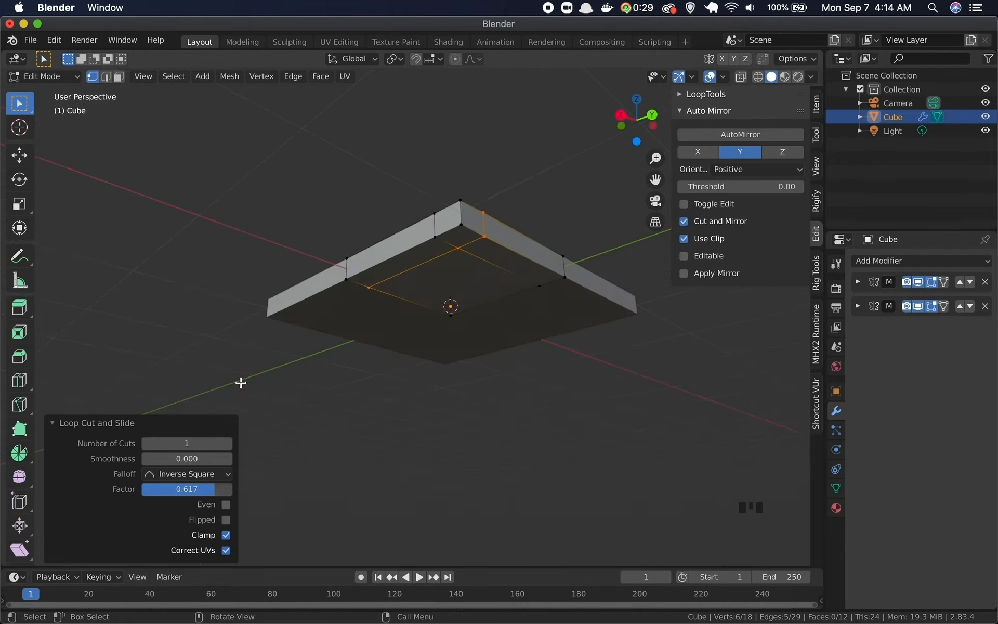
scroll(240, 383, "down", 10)
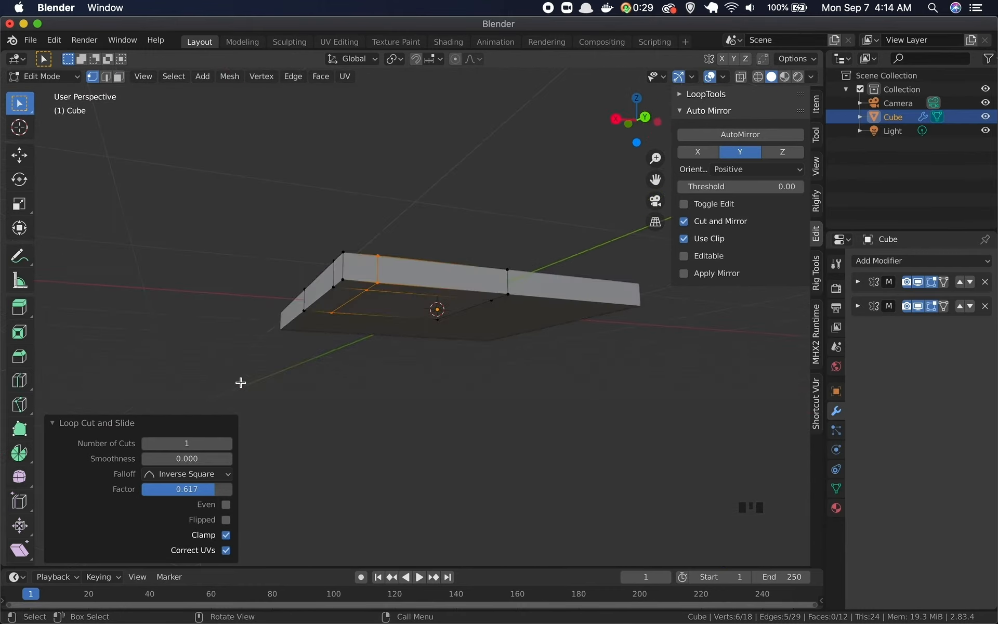
scroll(240, 383, "down", 10)
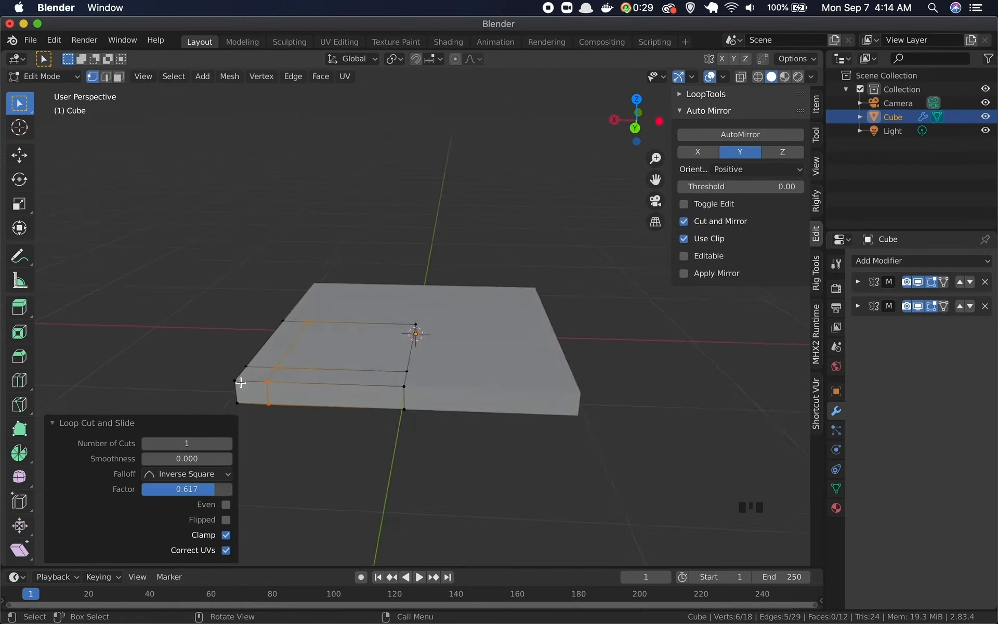
scroll(241, 382, "down", 5)
scroll(240, 382, "up", 10)
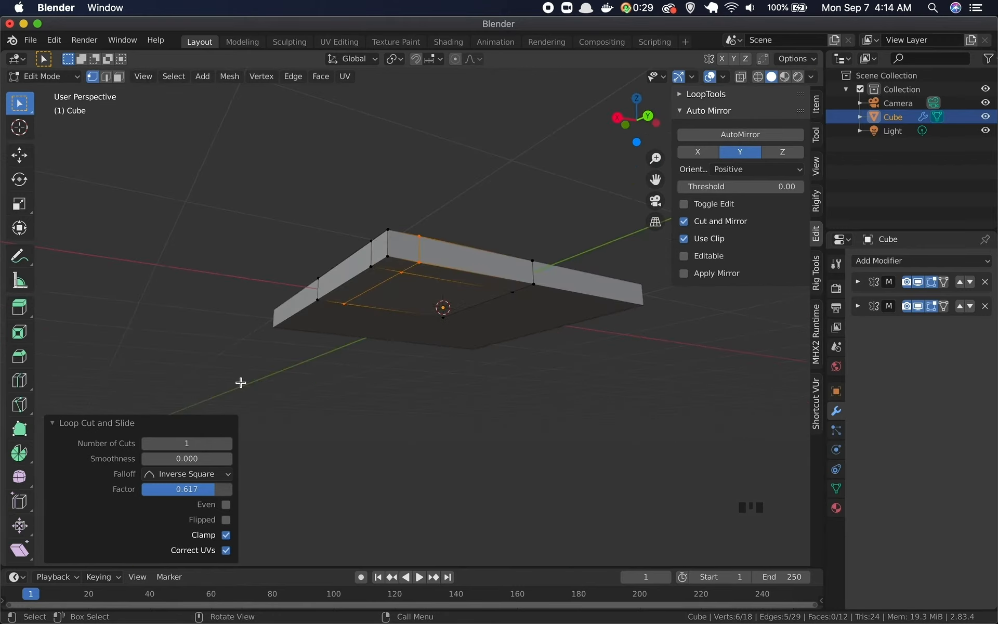
left_click(119, 78)
left_click(359, 350)
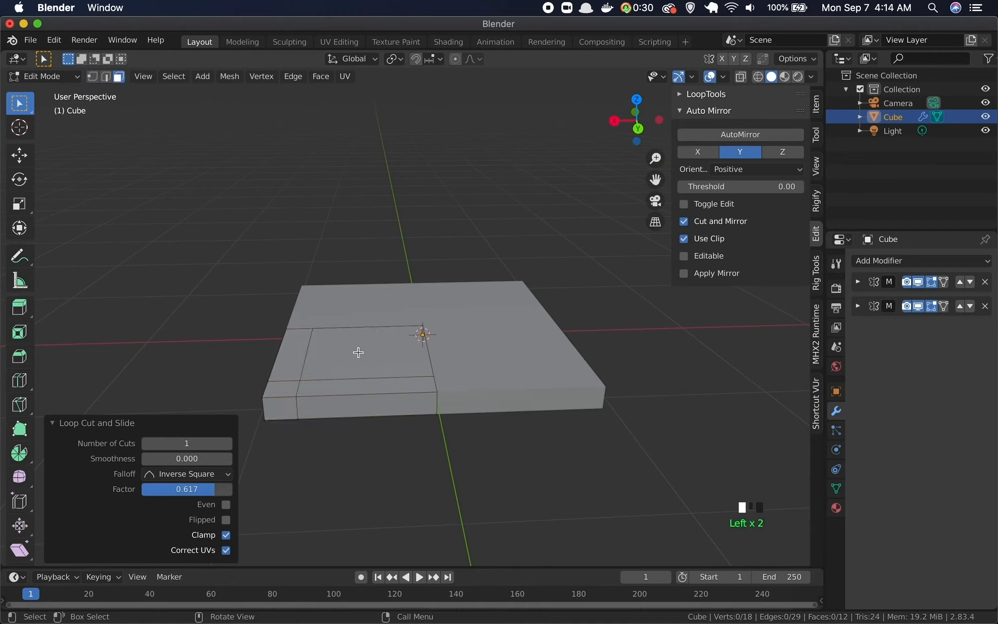
left_click(286, 346)
left_click(287, 392)
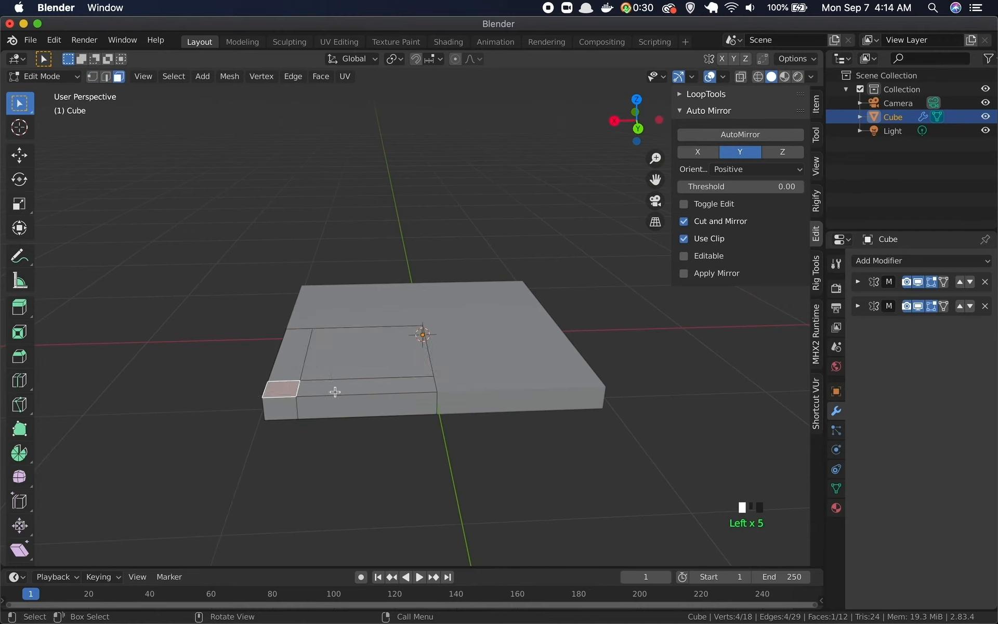
left_click(335, 392)
Step: Extrude the small outer corner face on the slab's top about 0.98 m along its normal as a mirrored leg, and deselect it
scroll(260, 442, "up", 5)
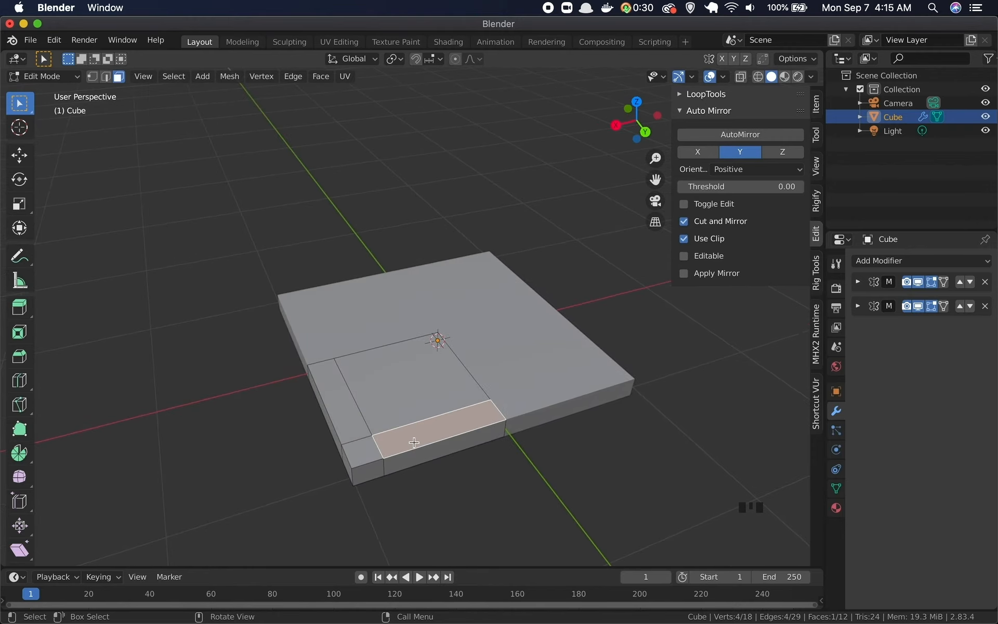
left_click(367, 454)
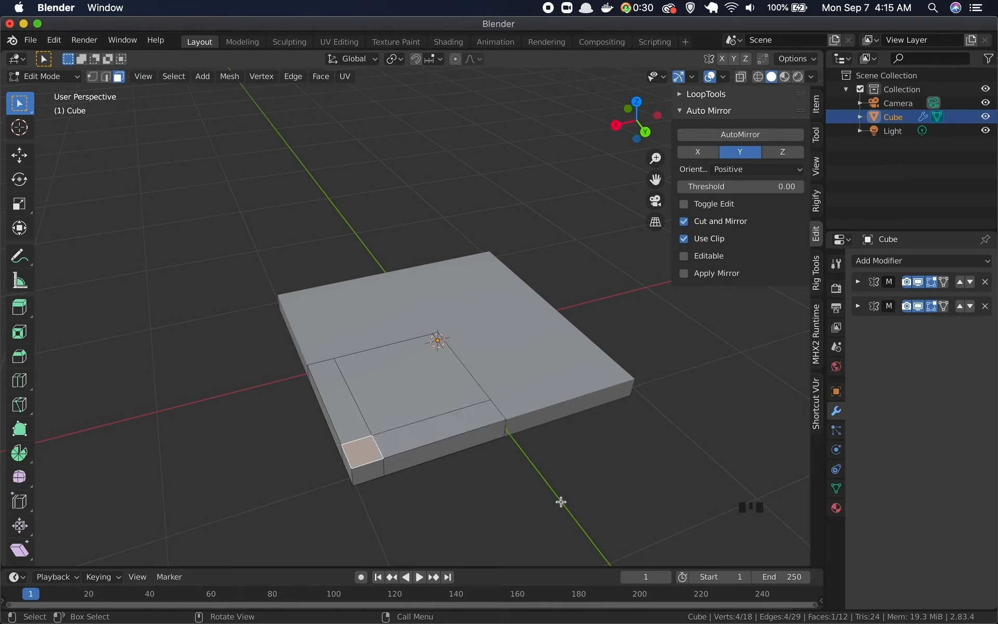
key("e")
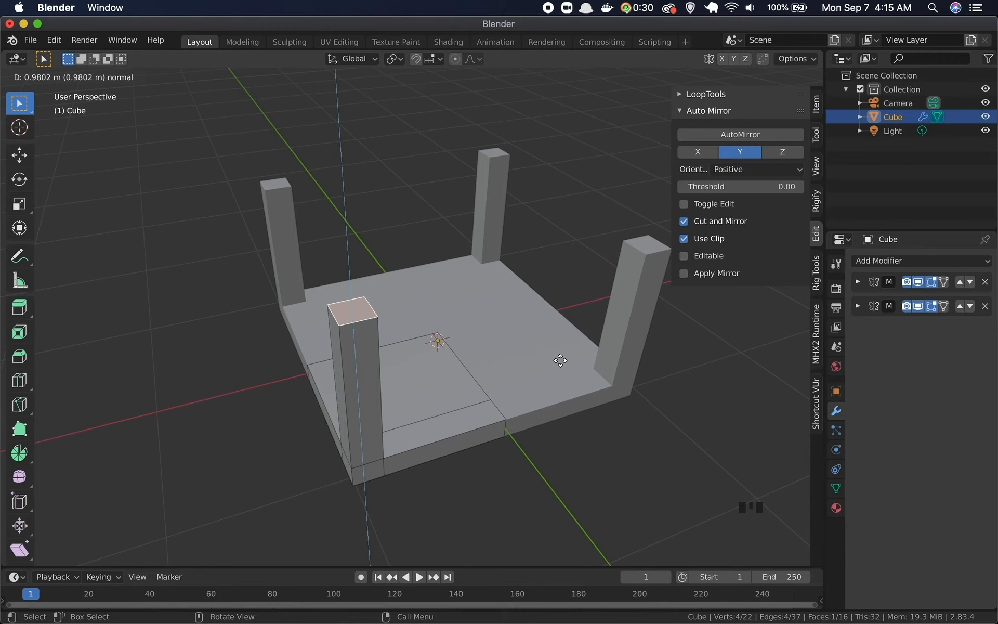
left_click(560, 360)
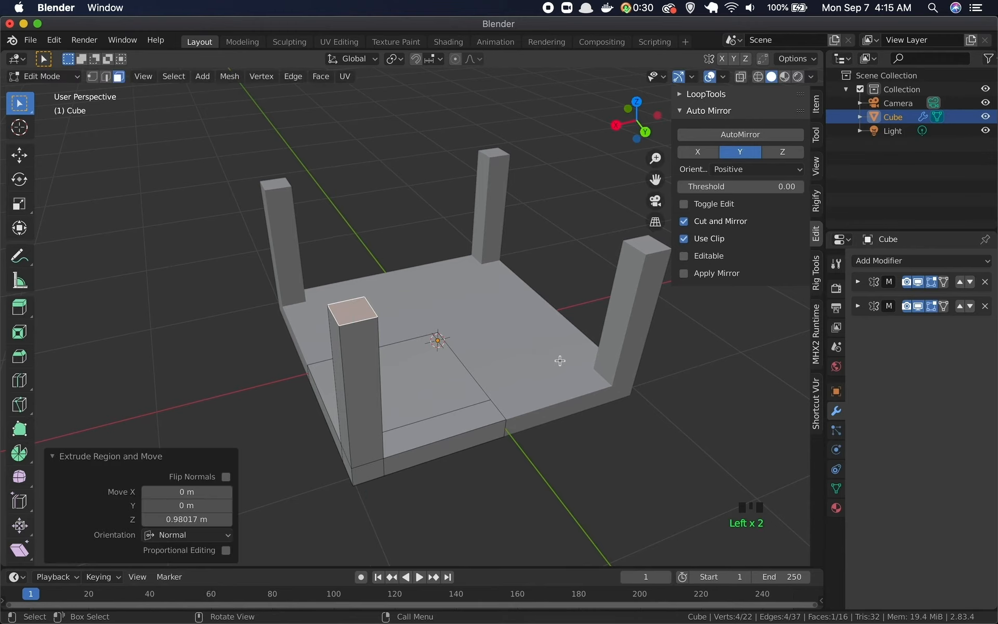
left_click(549, 469)
Step: Examine the slab and its four mirrored legs from below and from above
middle_click_drag(602, 468, 545, 411)
scroll(545, 411, "up", 2)
scroll(532, 408, "down", 2)
middle_click_drag(457, 372, 457, 244, "shift")
middle_click_drag(479, 357, 429, 309)
scroll(429, 309, "down", 2)
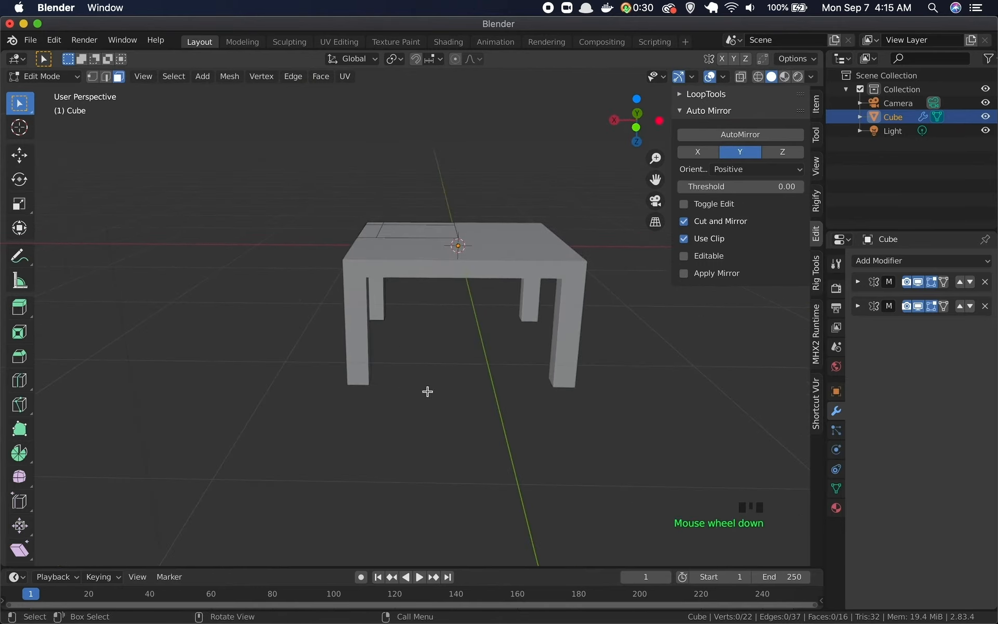
middle_click_drag(495, 416, 483, 189)
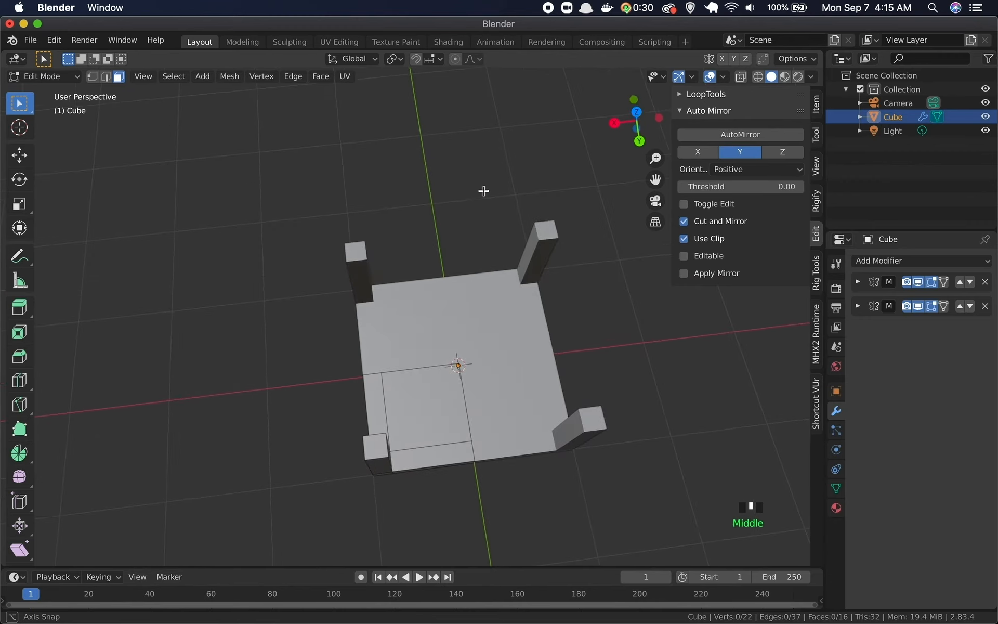
scroll(363, 269, "down", 1)
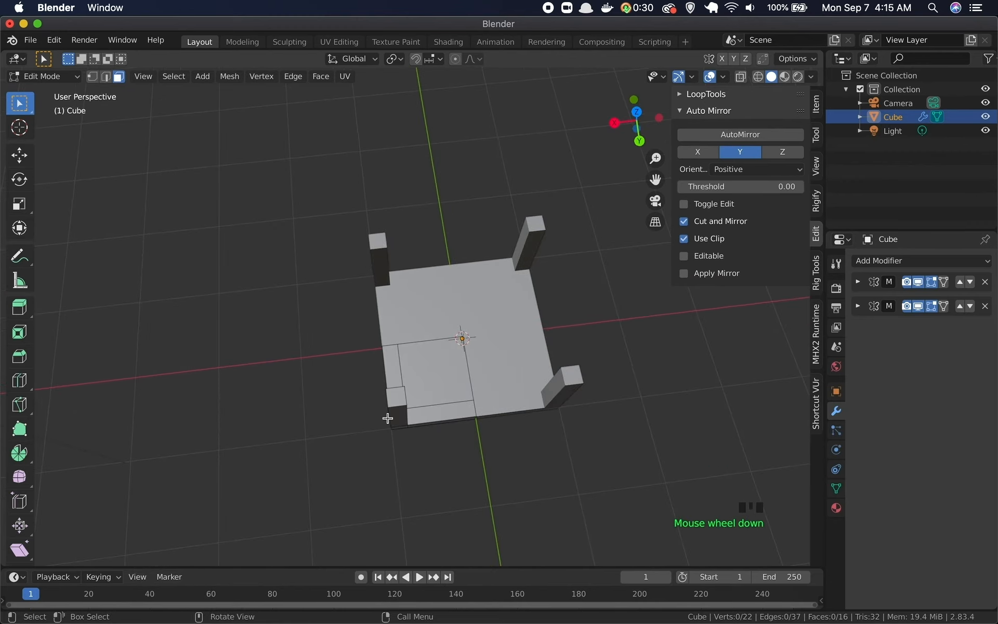
Step: Taper the mirrored legs by scaling the end face of the editable leg to about 0.75, and deselect it
left_click(392, 401)
middle_click_drag(393, 401, 421, 343)
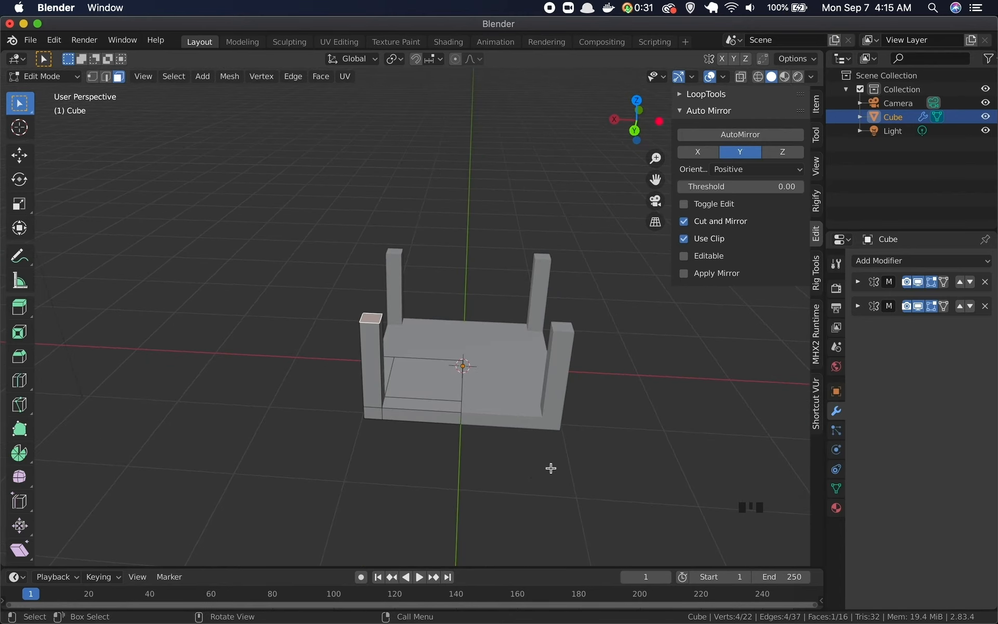
key("s")
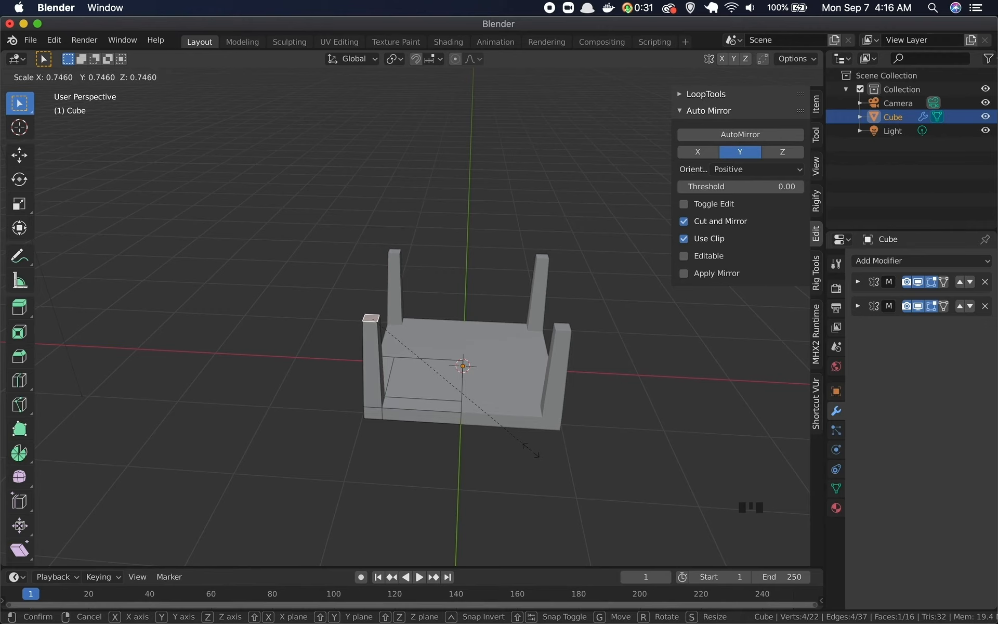
left_click(531, 450)
left_click(520, 455)
middle_click_drag(520, 454, 597, 392)
middle_click_drag(466, 383, 516, 406)
middle_click_drag(332, 369, 447, 372)
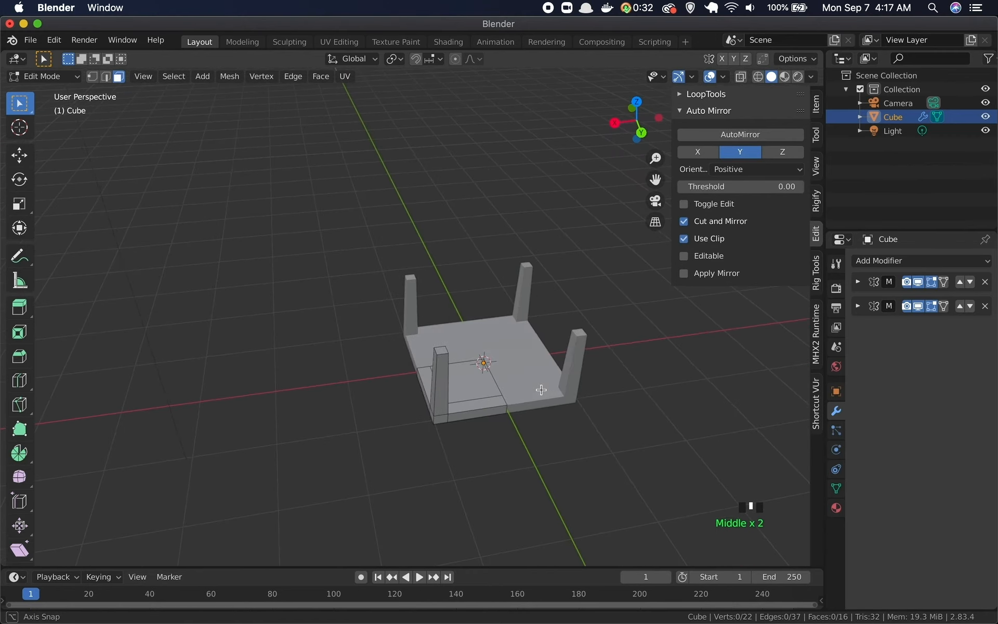
scroll(501, 345, "up", 2)
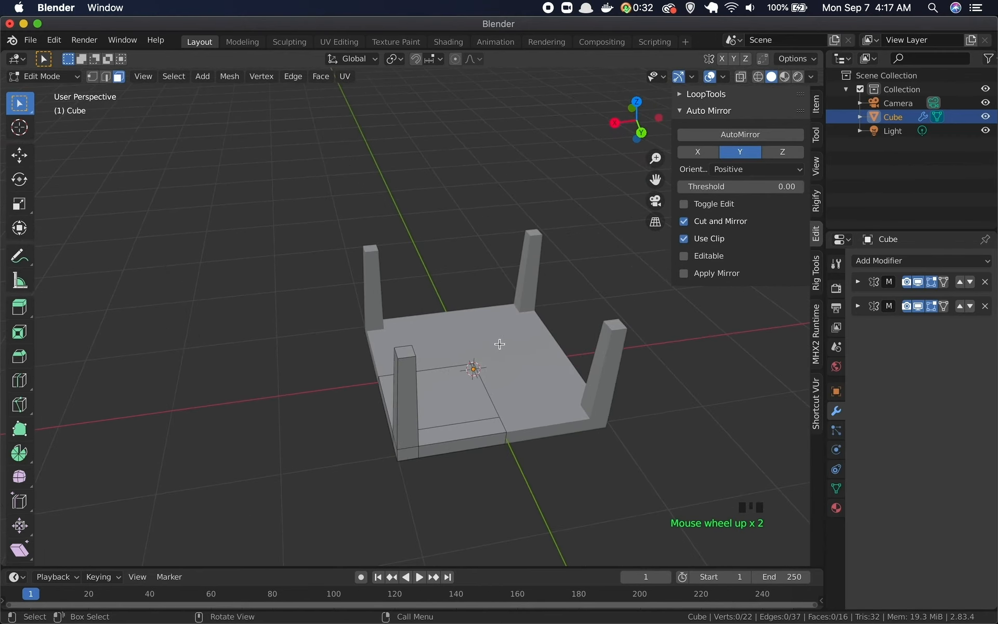
Step: Set the transform pivot to 3D Cursor and scale the editable leg's end face to about 0.892, angling the legs inward
left_click(402, 352)
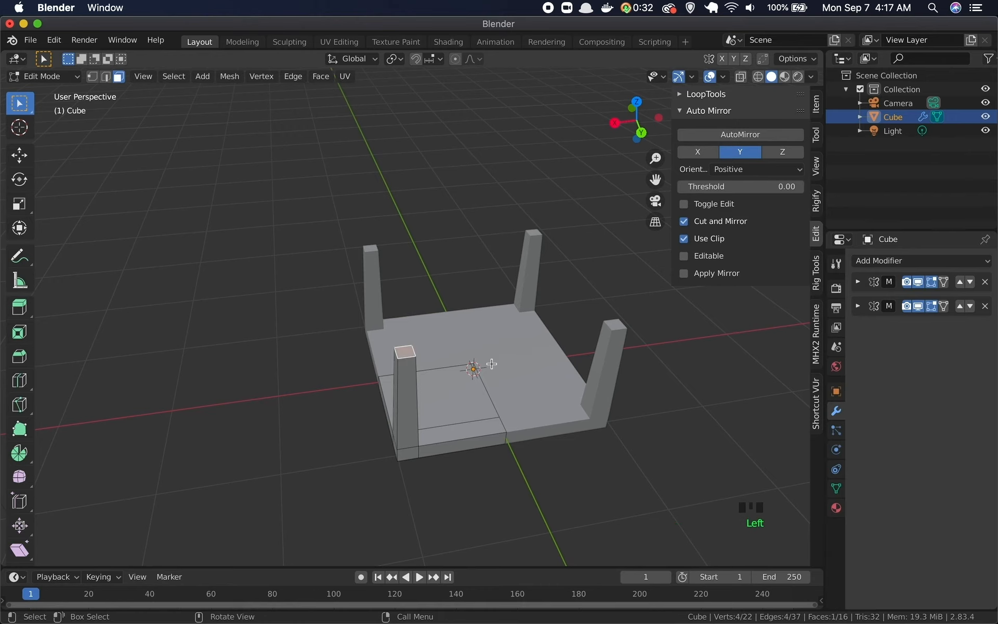
middle_click_drag(511, 367, 466, 417)
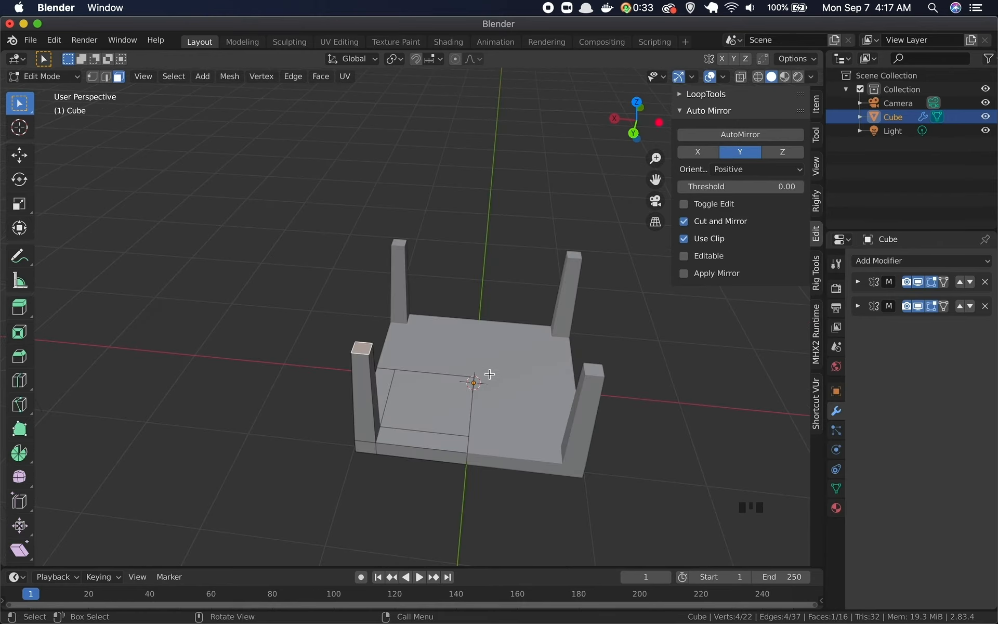
left_click(398, 59)
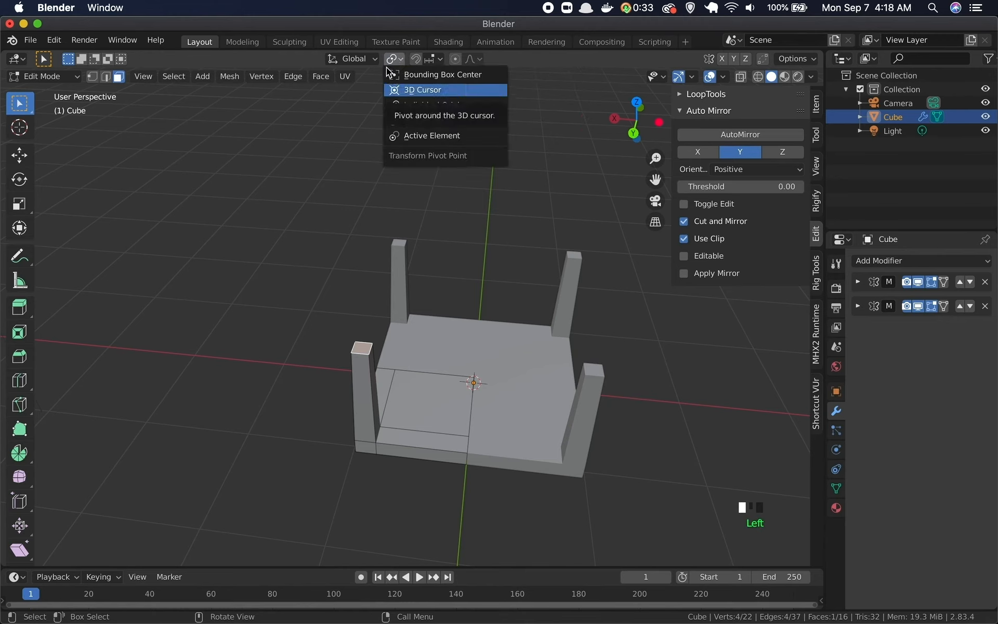
left_click(411, 91)
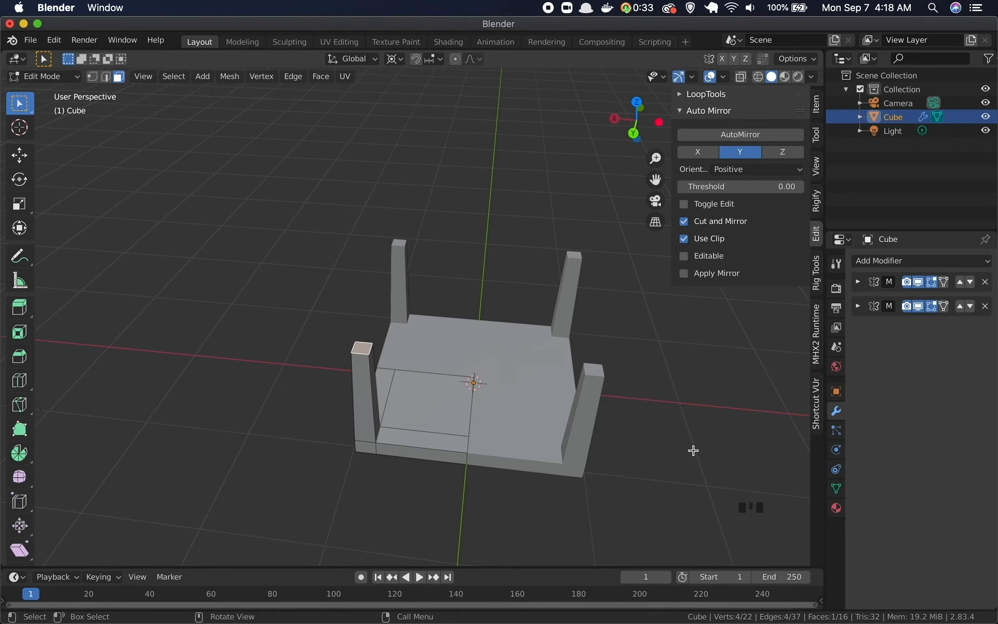
key("s")
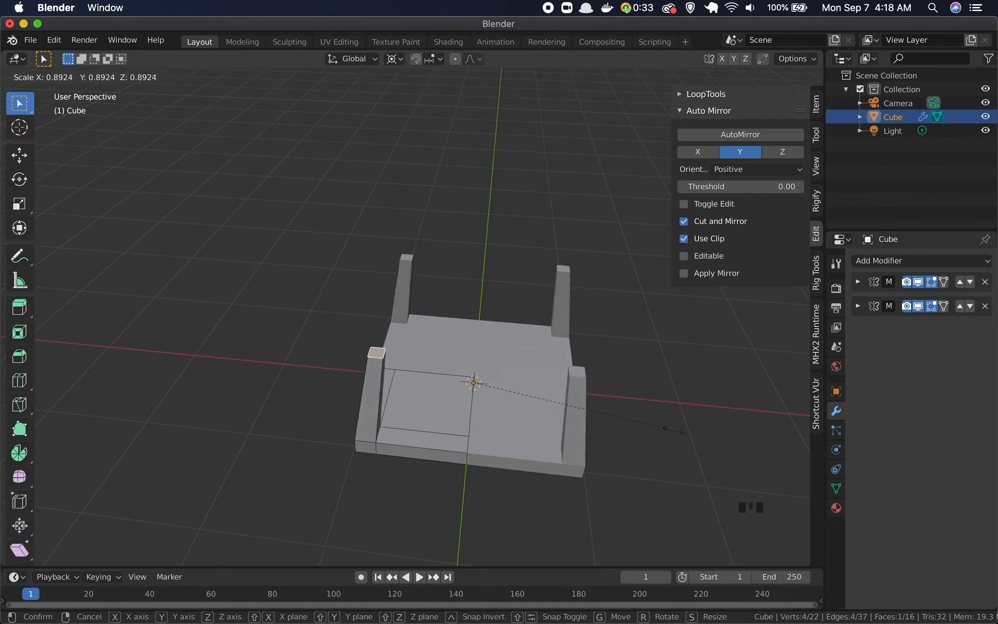
left_click(672, 428)
Step: Scale the leg's end face by about 1.075 around the 3D cursor and set the transform pivot to Median Point
middle_click_drag(570, 462, 578, 412)
key("s")
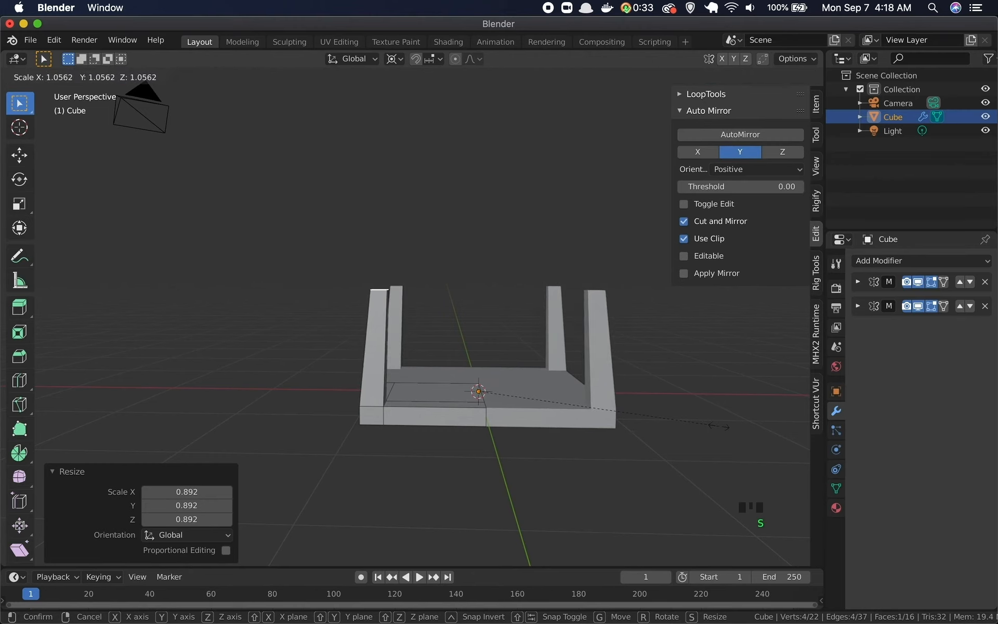
left_click(720, 427)
middle_click_drag(629, 443, 541, 426)
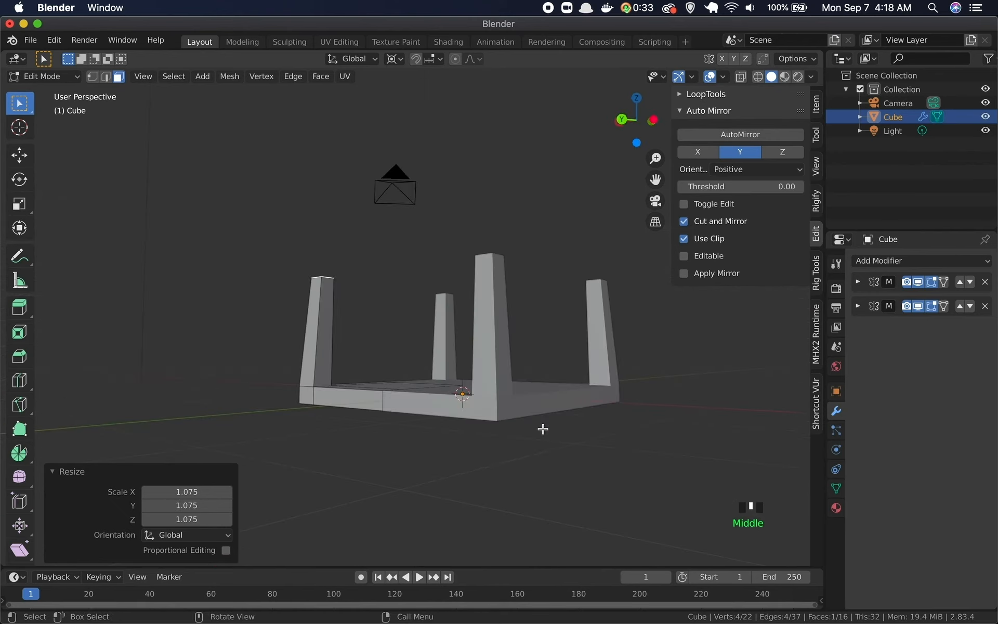
left_click(395, 59)
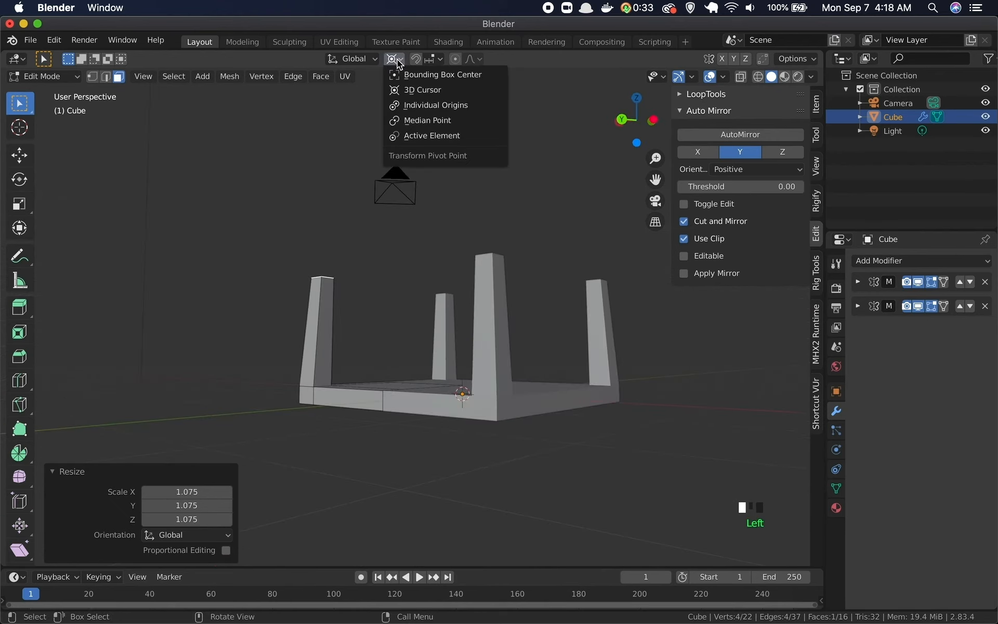
left_click(419, 120)
middle_click_drag(517, 314, 425, 270)
middle_click_drag(450, 379, 275, 323)
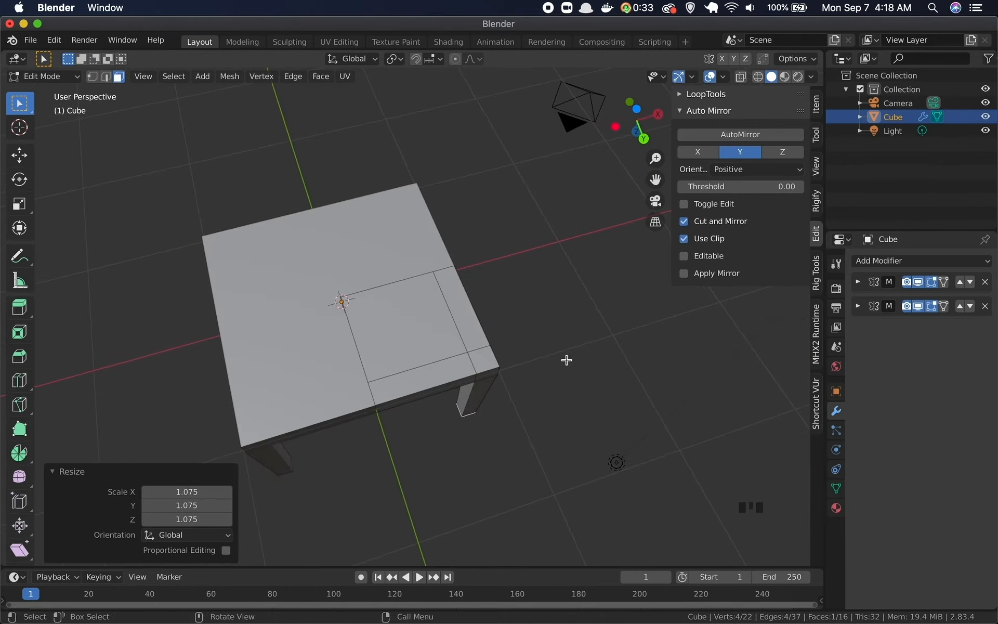
left_click(481, 359)
middle_click_drag(592, 367, 627, 346)
middle_click_drag(554, 410, 590, 391)
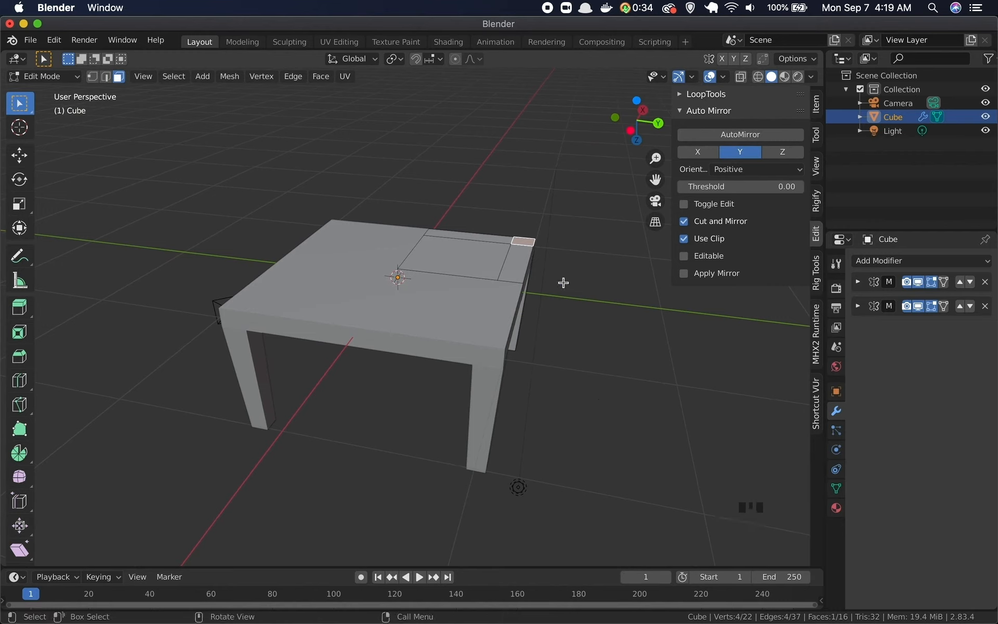
key("e")
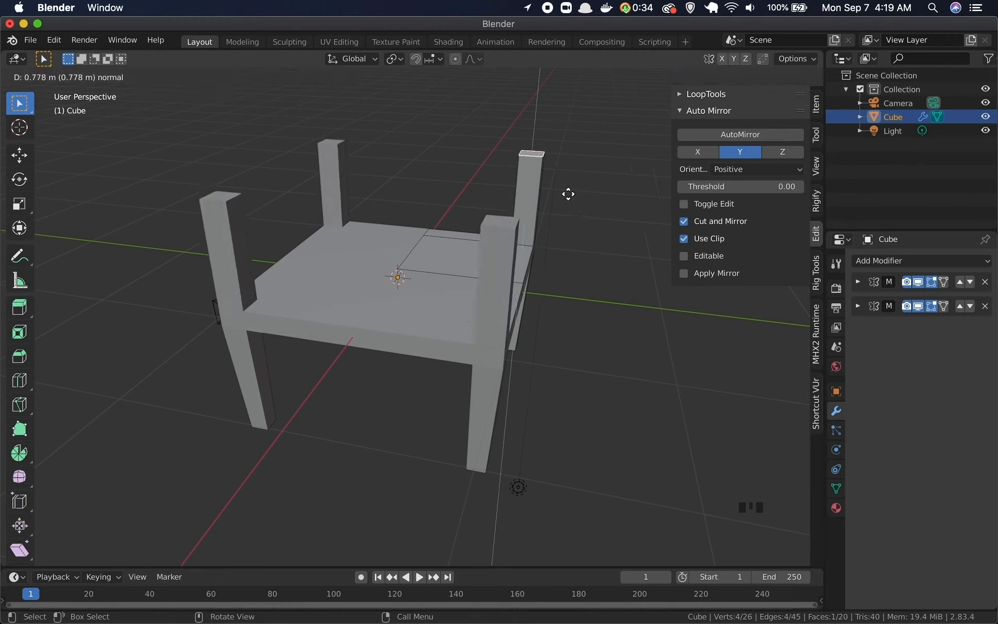
key("Escape")
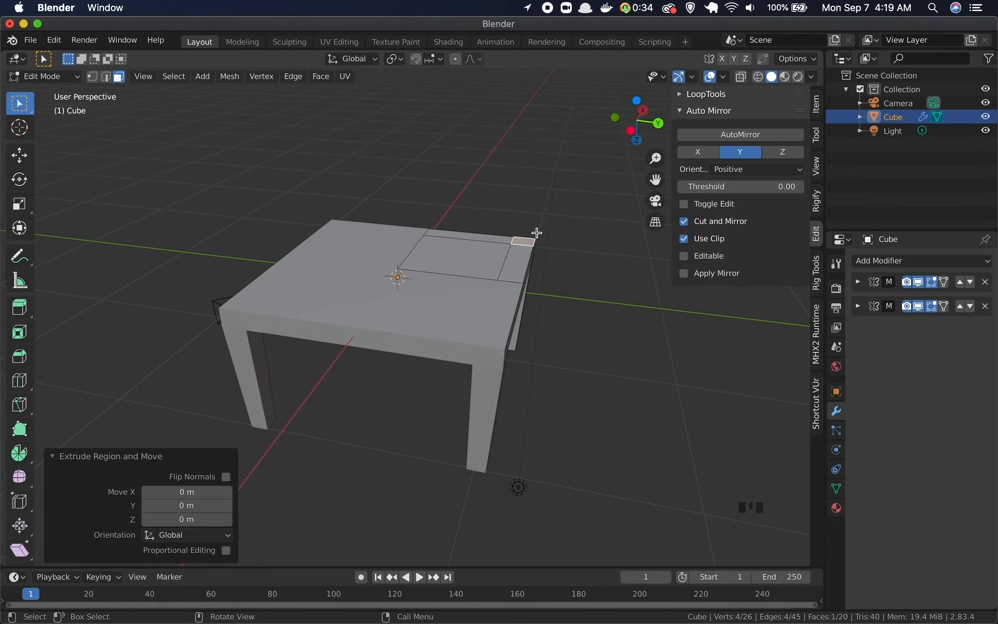
Step: Apply the Y-axis Mirror modifier to the cube in Object Mode and return to Edit Mode
left_click(60, 78)
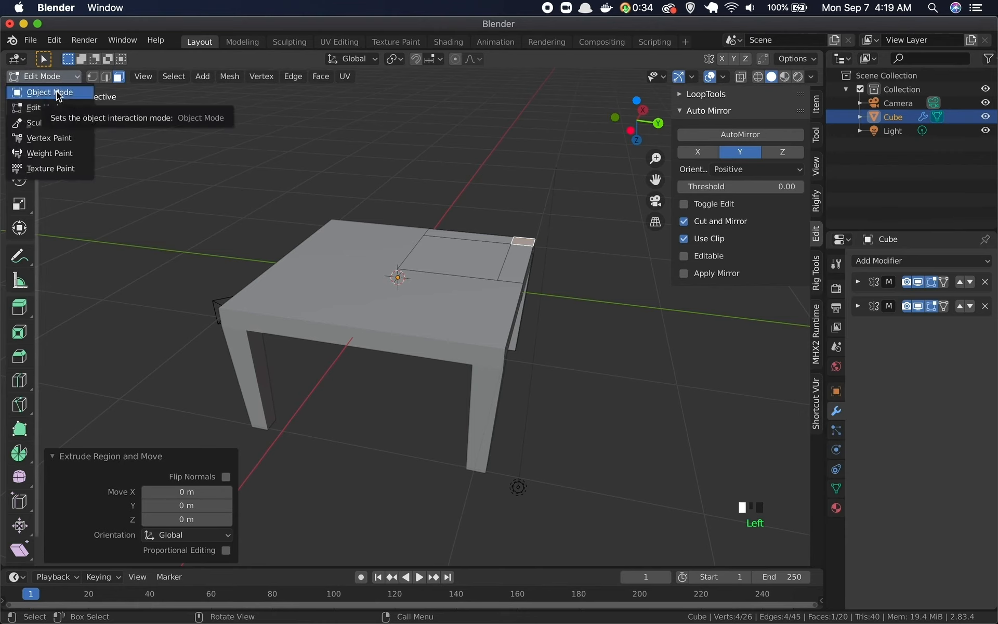
left_click(58, 94)
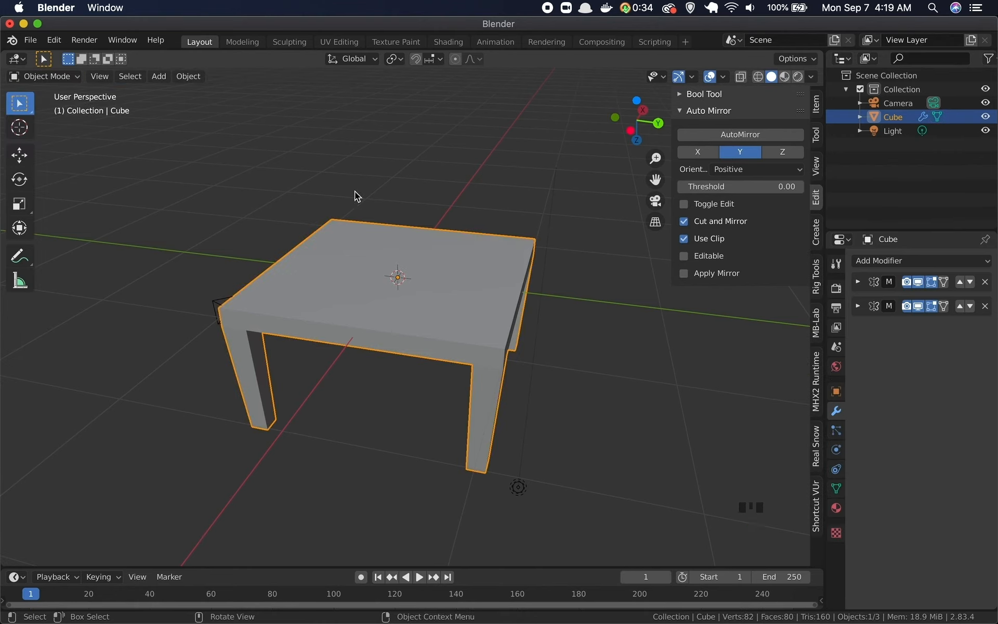
left_click(406, 167)
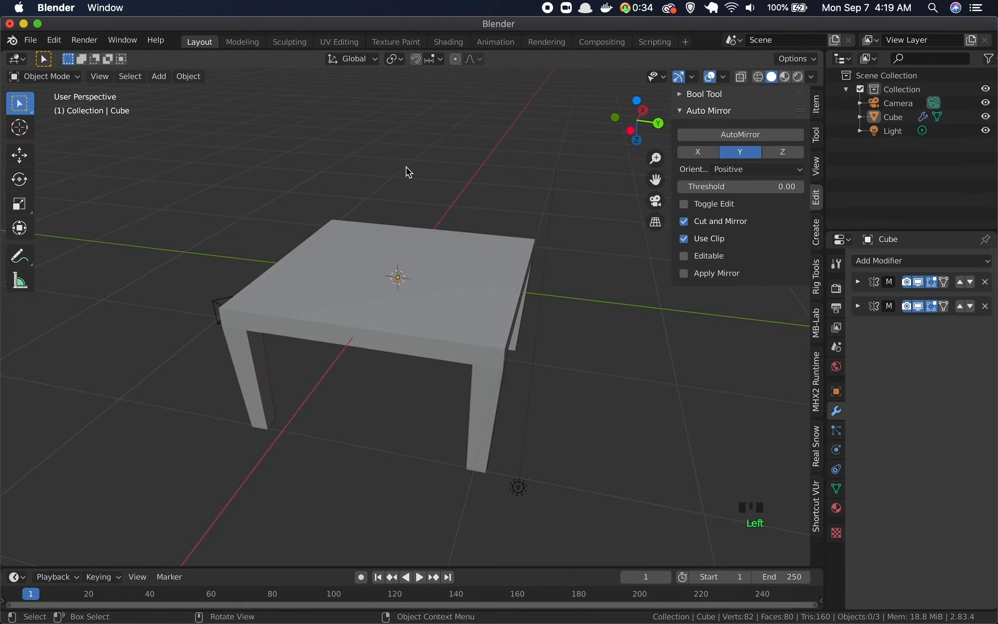
key("Tab")
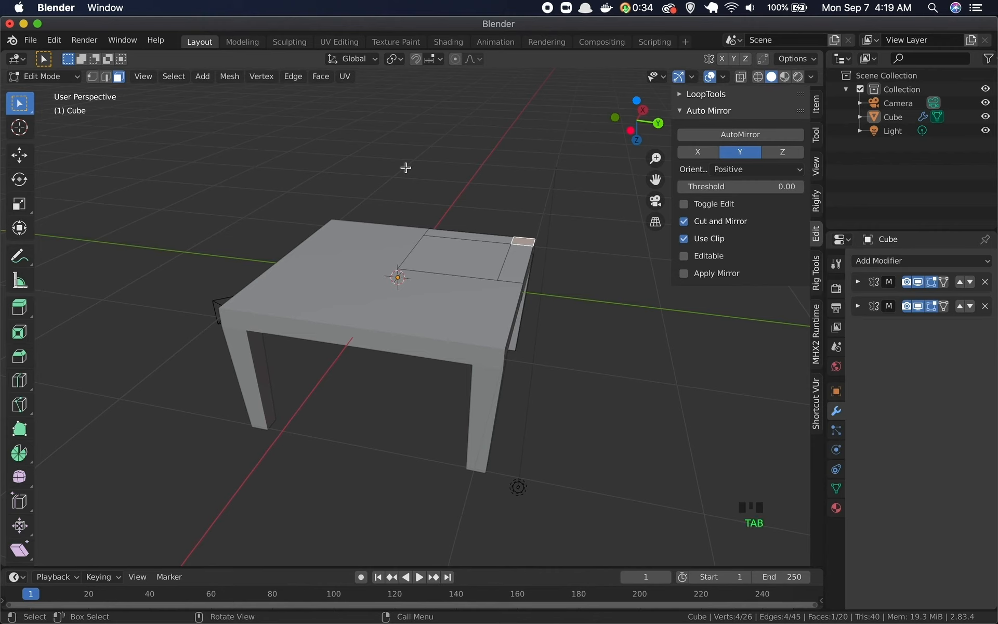
key("Tab")
left_click(446, 260)
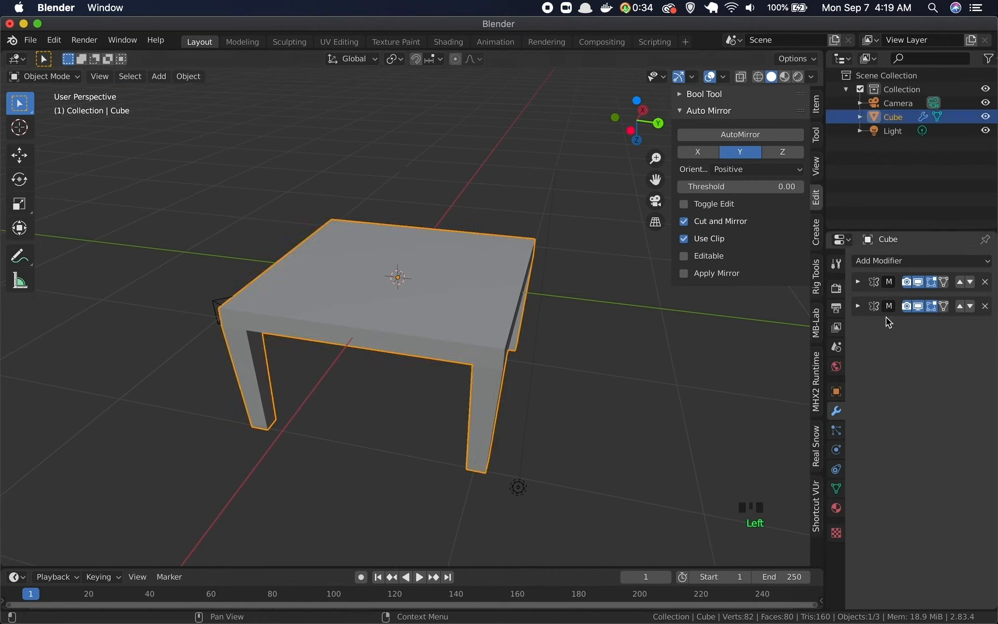
left_click(858, 307)
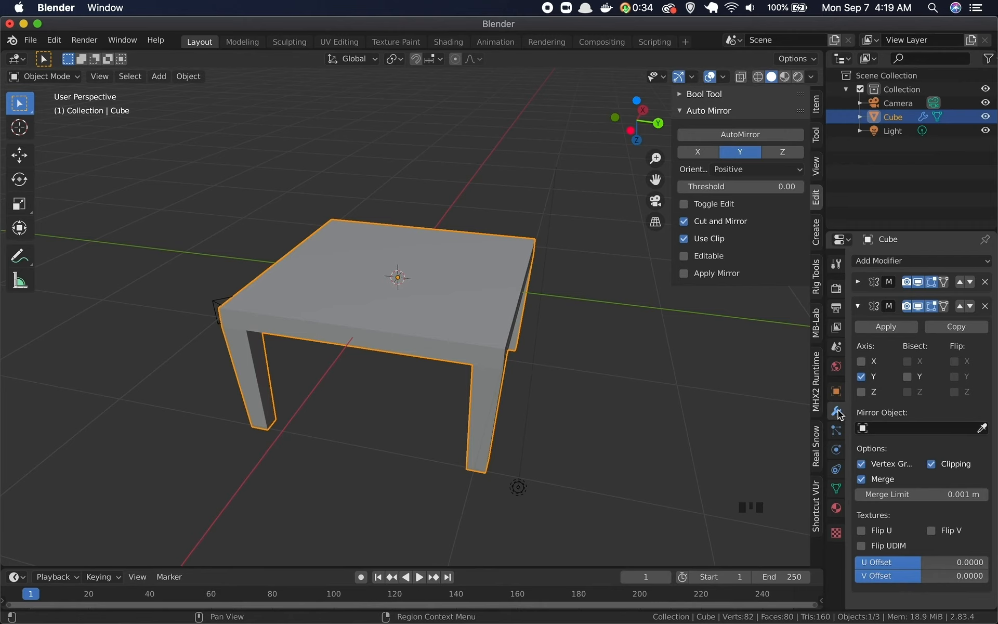
left_click(885, 327)
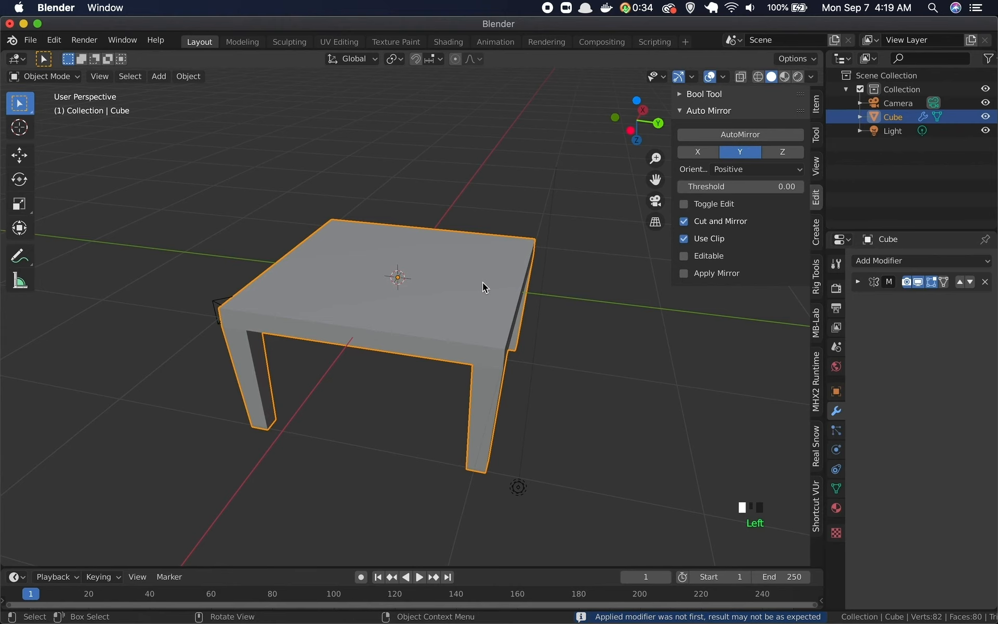
key("Tab")
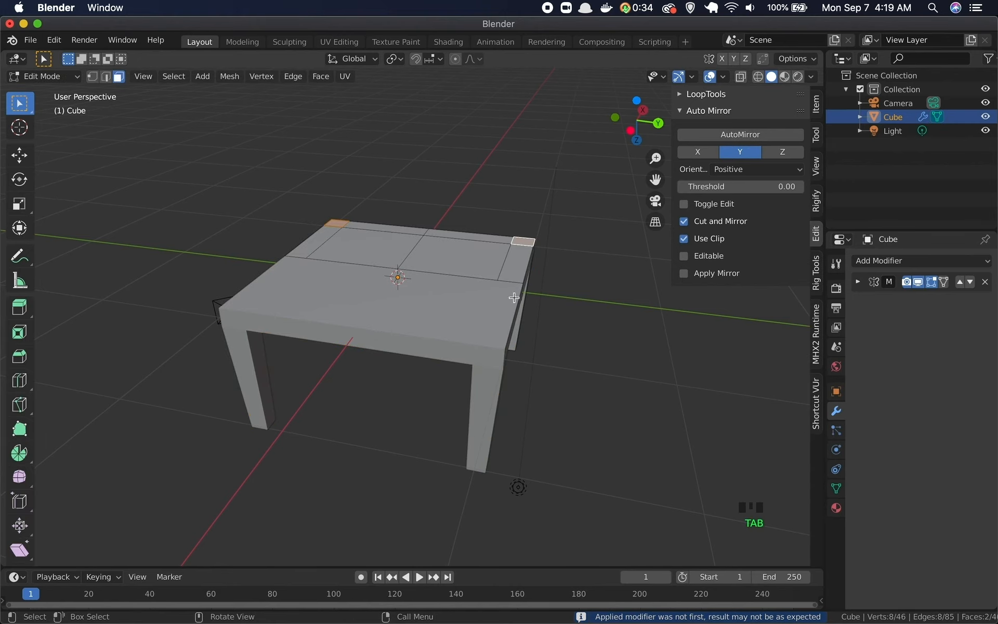
middle_click_drag(461, 330, 396, 392)
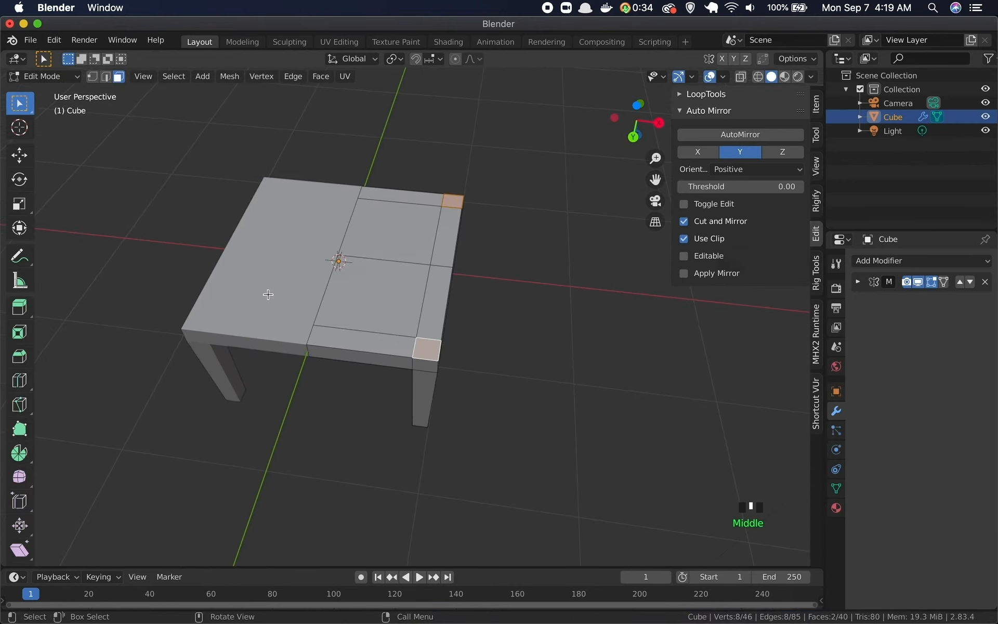
left_click(506, 345)
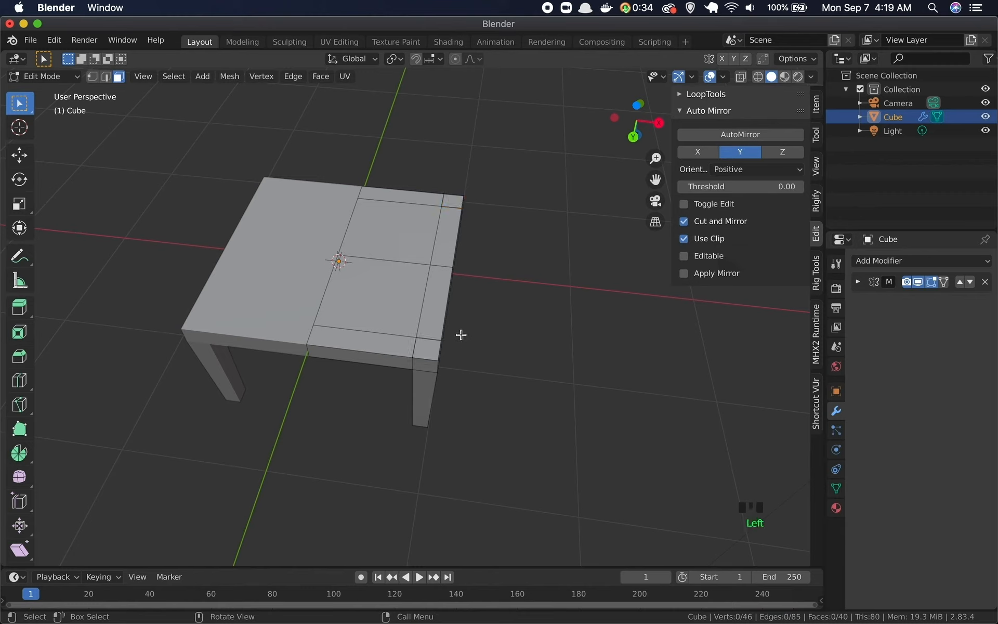
left_click(456, 202)
left_click(428, 348)
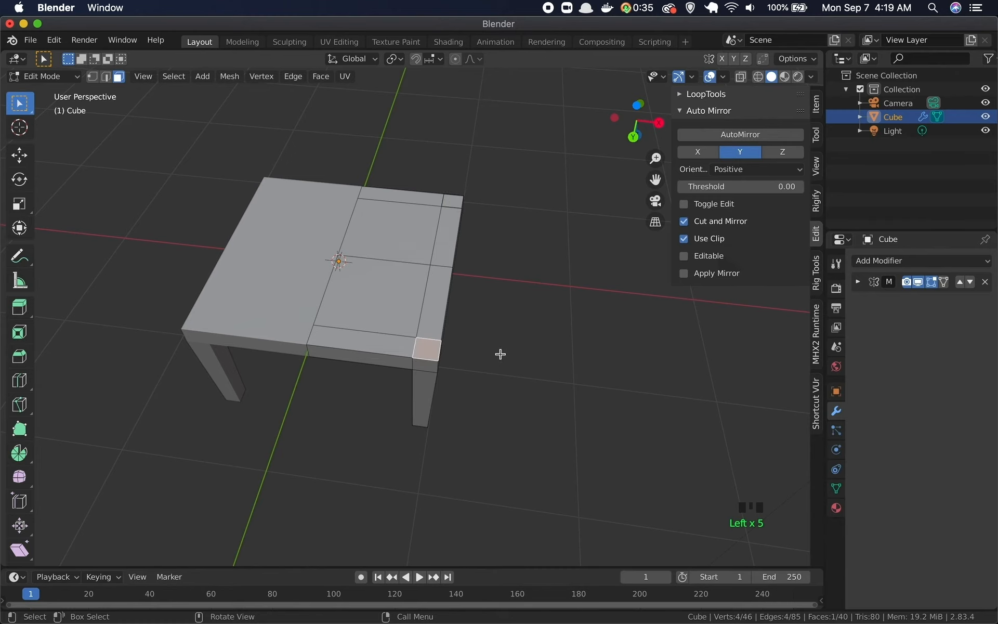
middle_click_drag(482, 362, 483, 322)
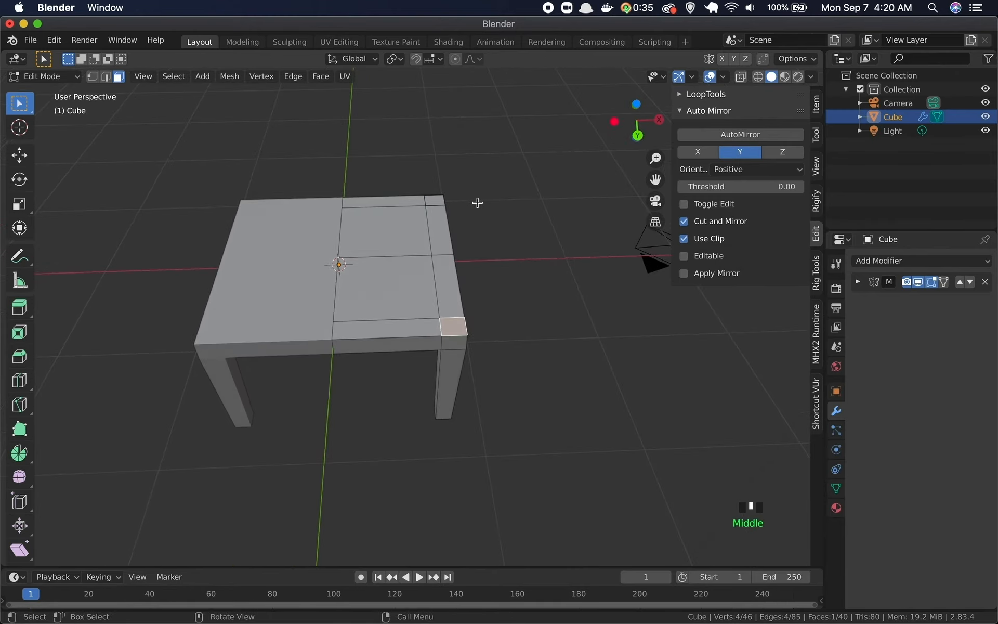
left_click(435, 201, "shift")
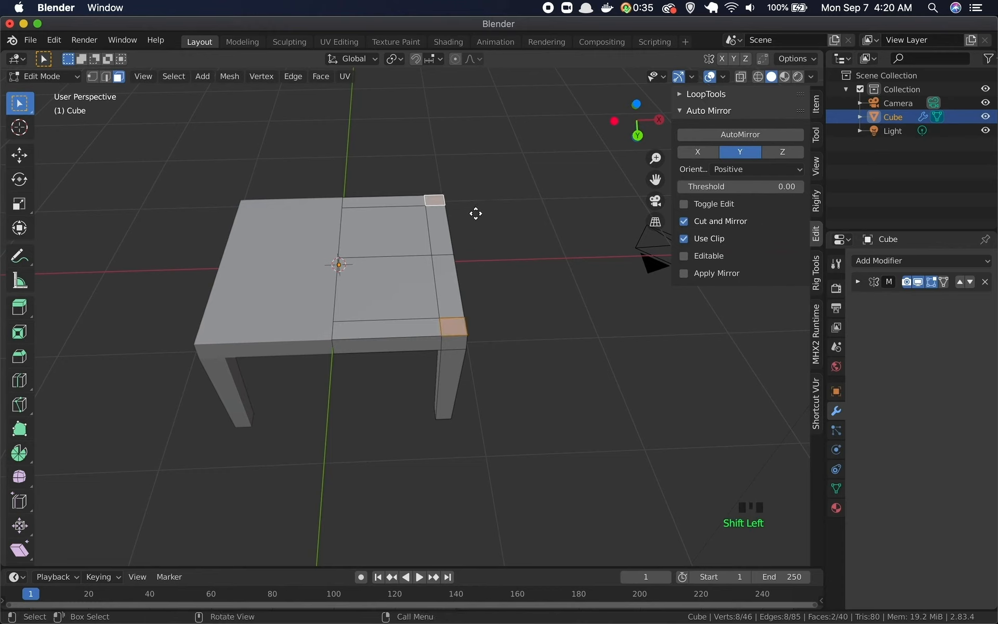
key("e")
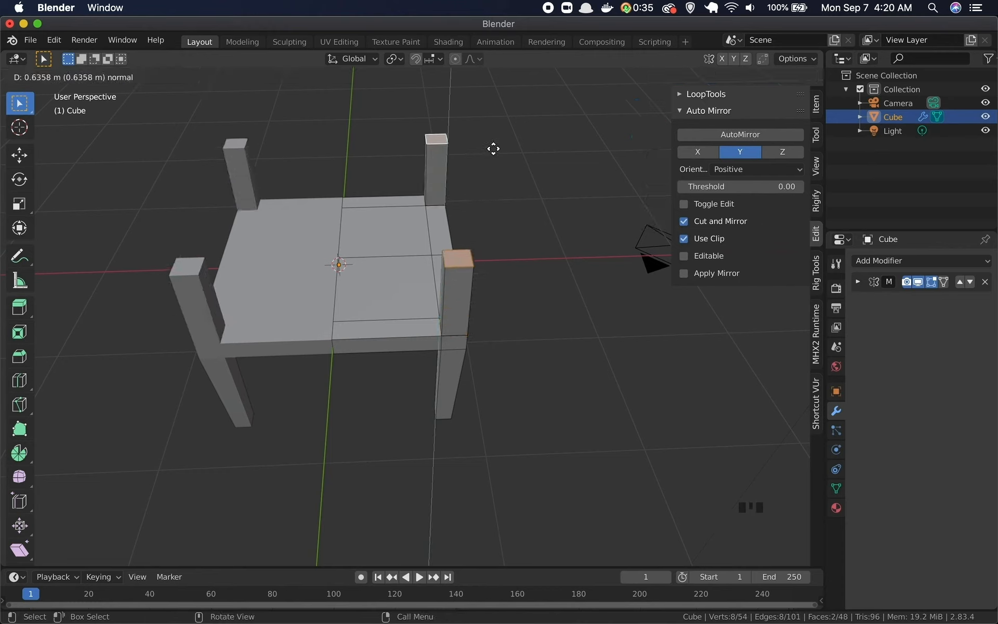
right_click(494, 148)
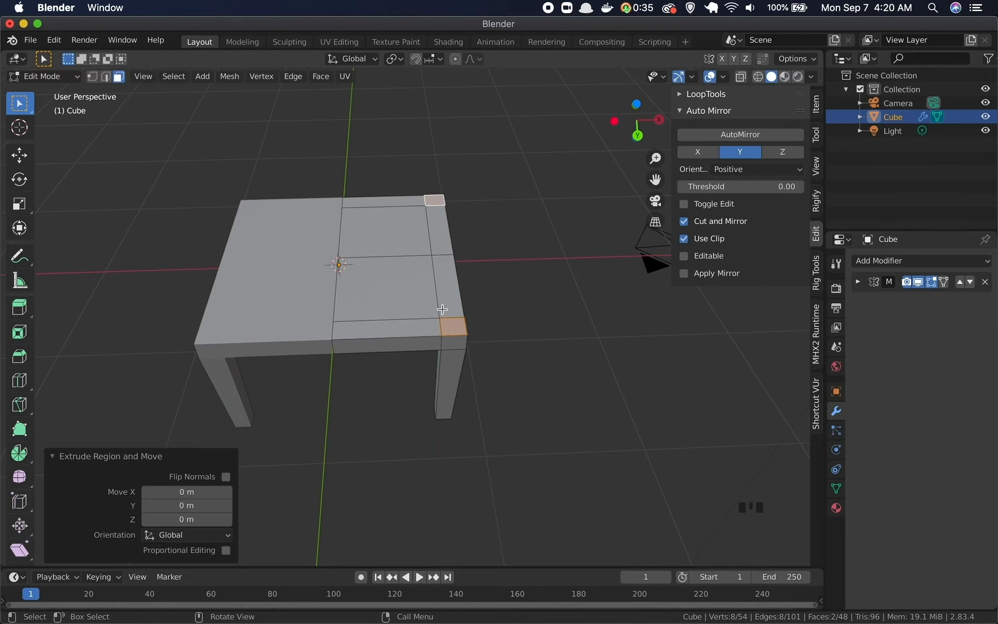
Step: Extrude only the corner face at the seat's positive-Y edge about 1.14 m upward as a mirrored backrest post
left_click(450, 327)
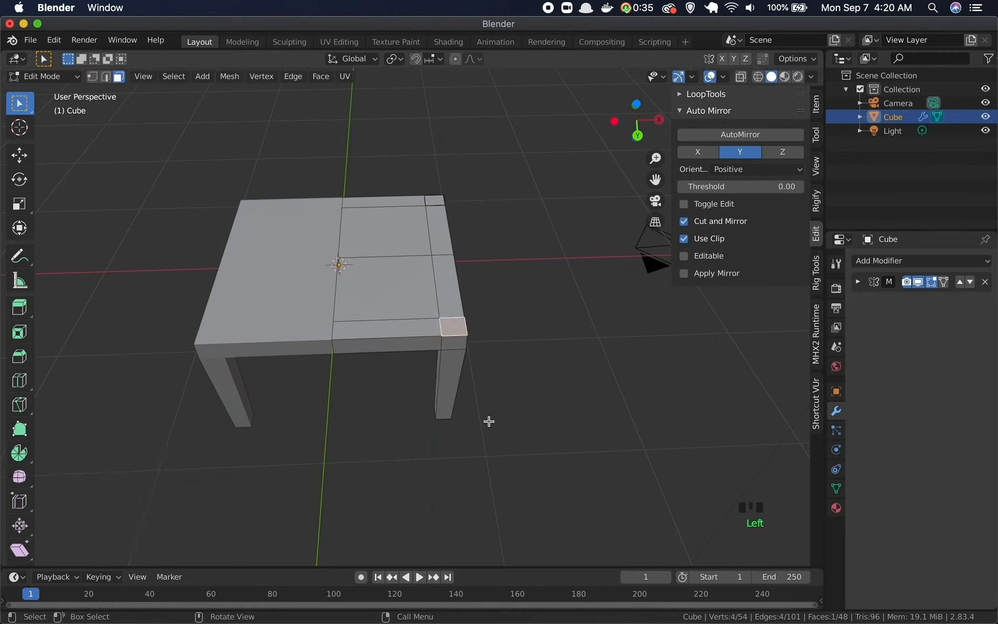
key("e")
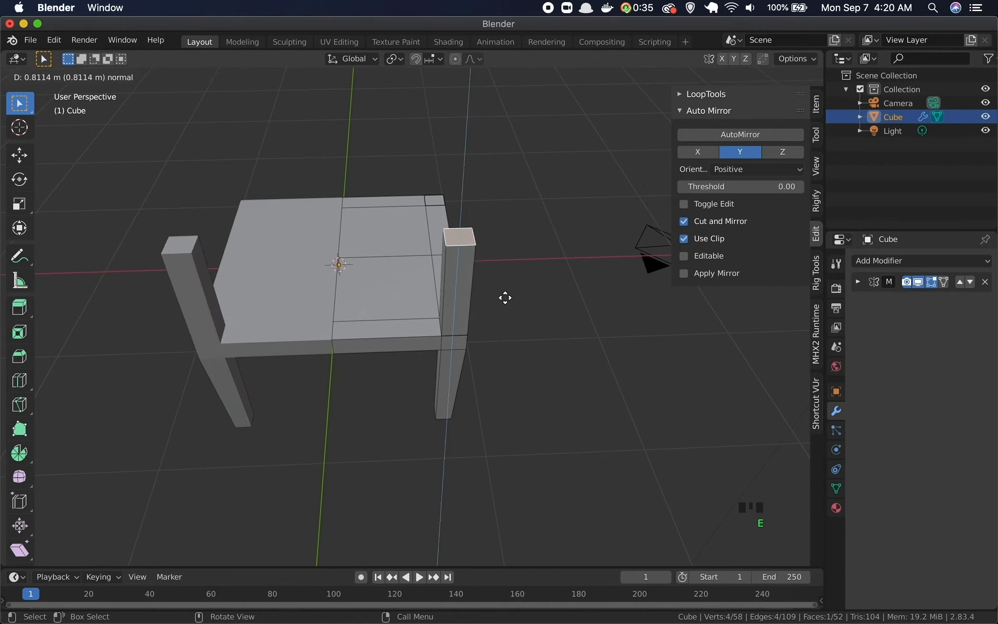
left_click(513, 264)
middle_click_drag(516, 345, 215, 281)
middle_click_drag(405, 166, 390, 171)
scroll(425, 171, "down", 2)
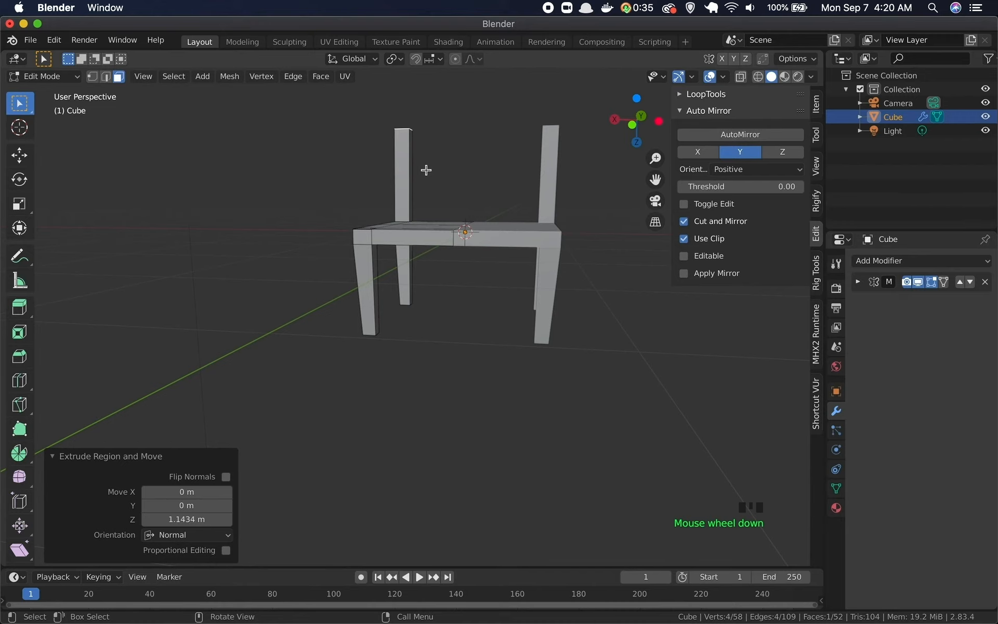
middle_click_drag(475, 171, 226, 211)
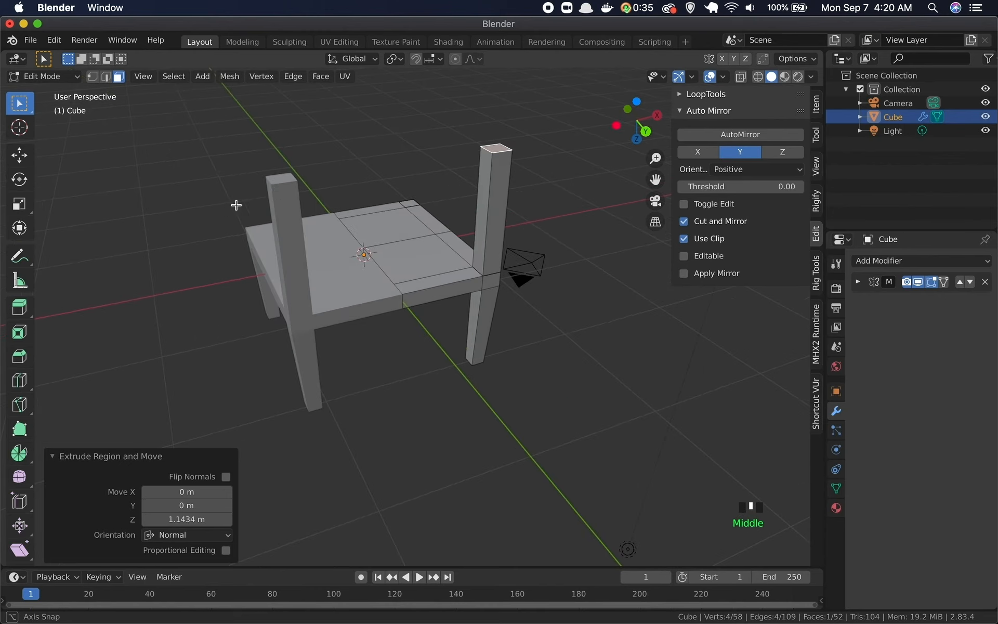
Step: Extrude the backrest post's selected top face about 0.49 m further upward
middle_click_drag(437, 194, 467, 210)
key("e")
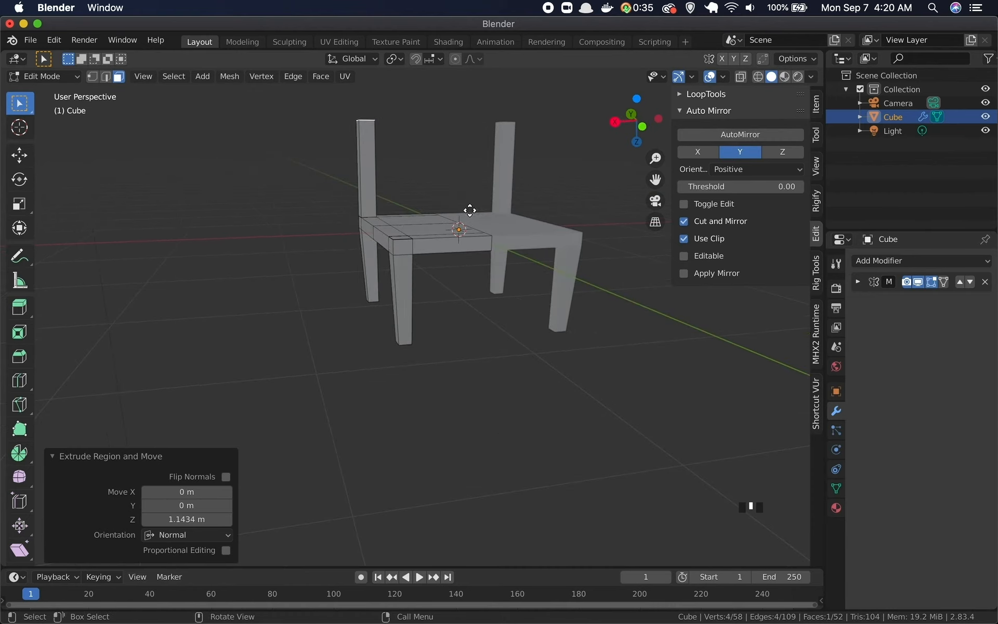
left_click(478, 166)
Step: Extrude the post's top face another 0.17 m or so upward and scale it to 0.821 as a tapered tip
middle_click_drag(512, 203, 491, 290, "shift")
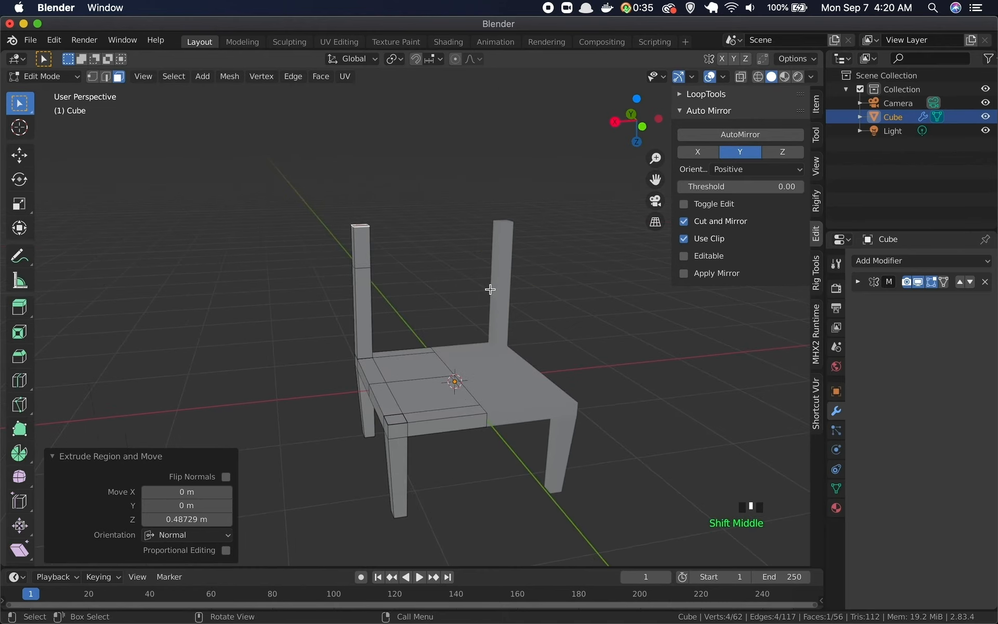
key("e")
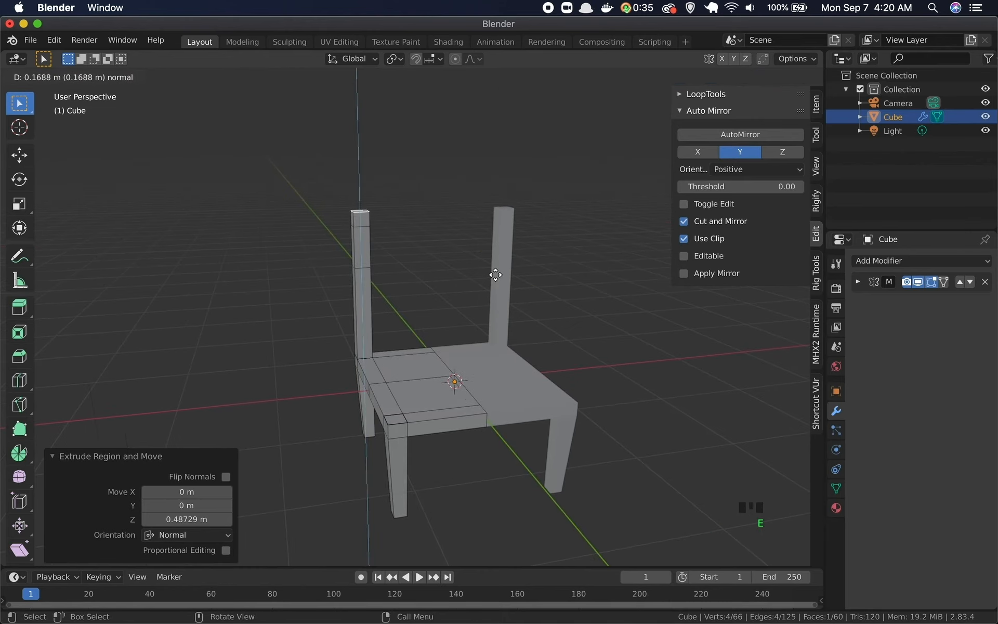
left_click(495, 275)
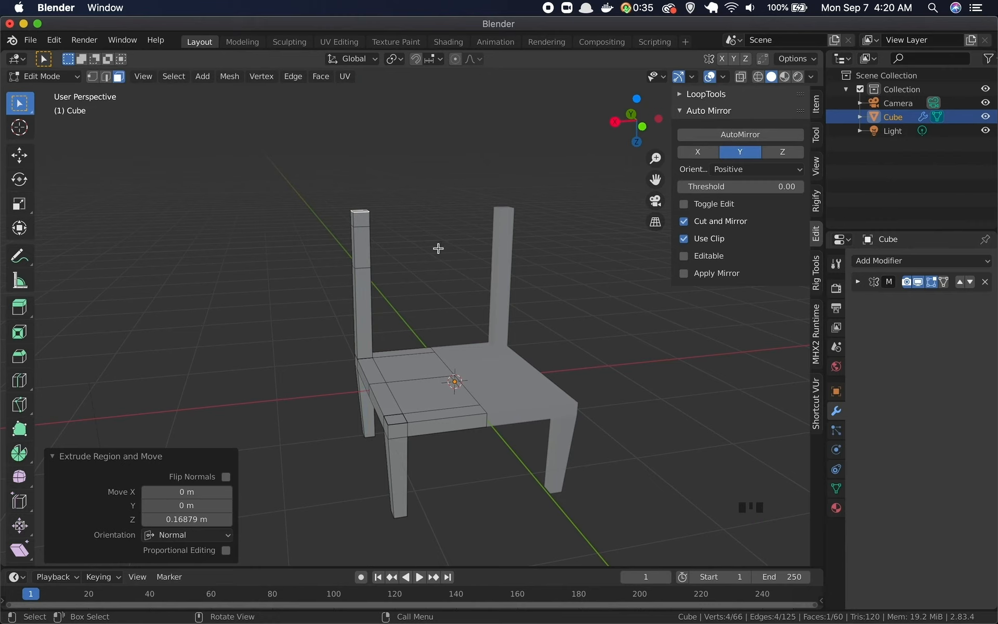
key("s")
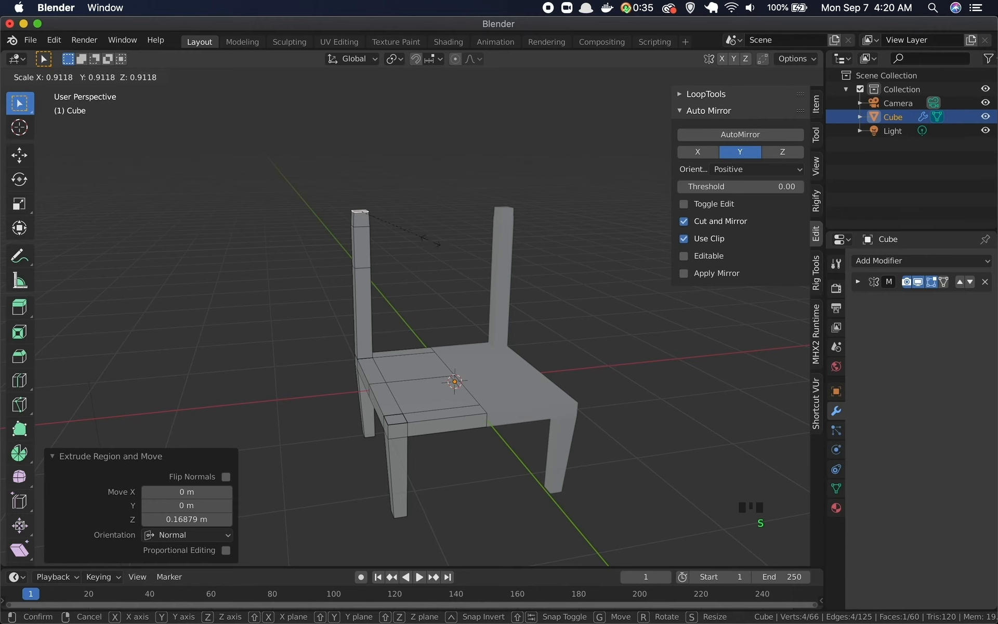
left_click(425, 239)
Step: Select the inner side face of the post section just below the tapered tip, facing the opposite post
middle_click_drag(425, 263, 415, 244)
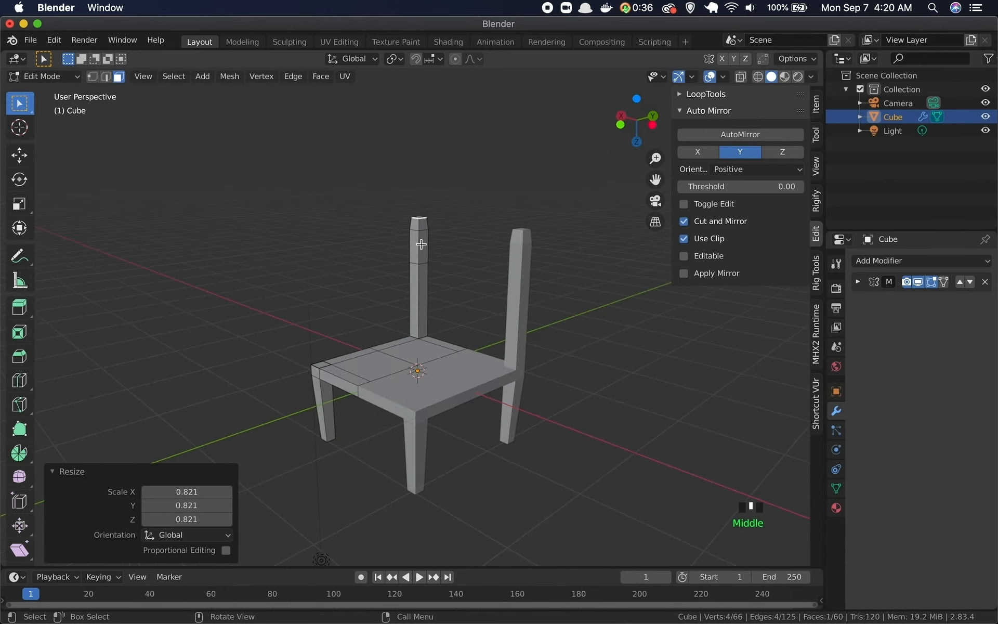
triple_click(421, 243)
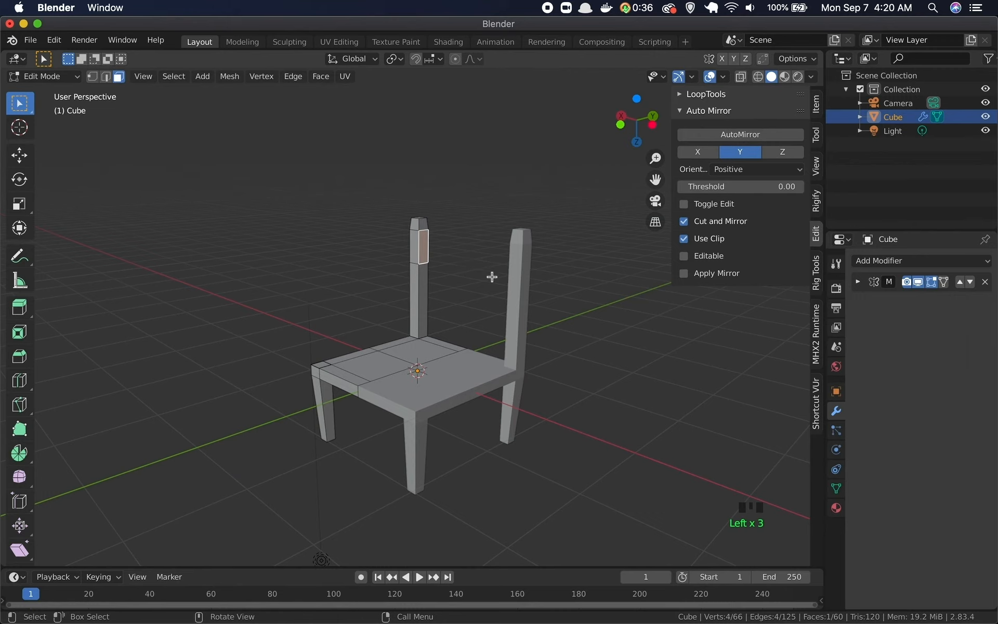
middle_click_drag(516, 285, 586, 274)
middle_click(473, 279)
middle_click_drag(473, 279, 427, 285)
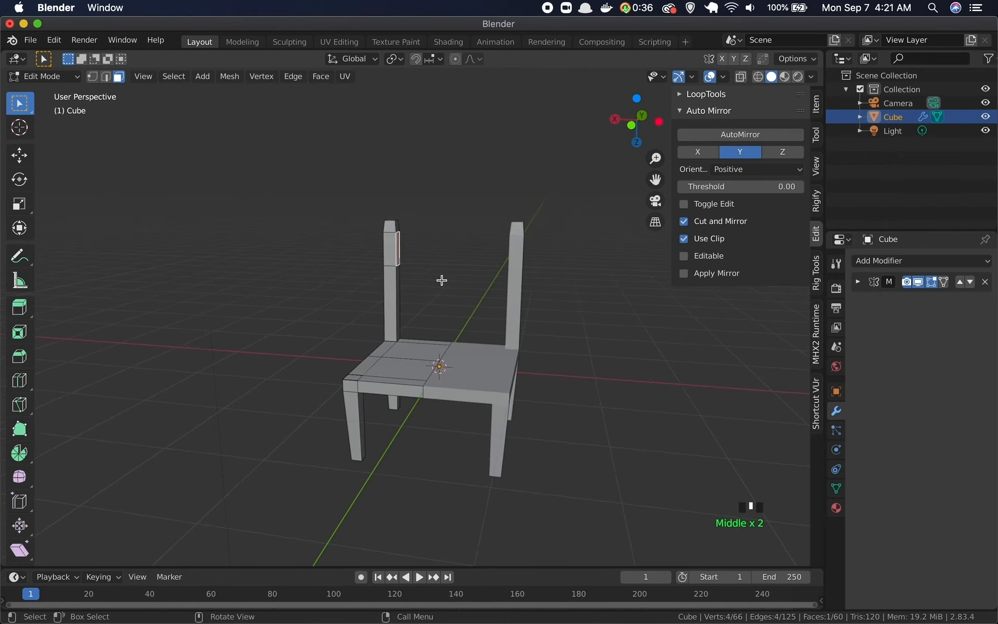
Step: Try extruding the selected post face inward with the Mirror modifier's Clipping on and with it off, restoring Clipping
key("e")
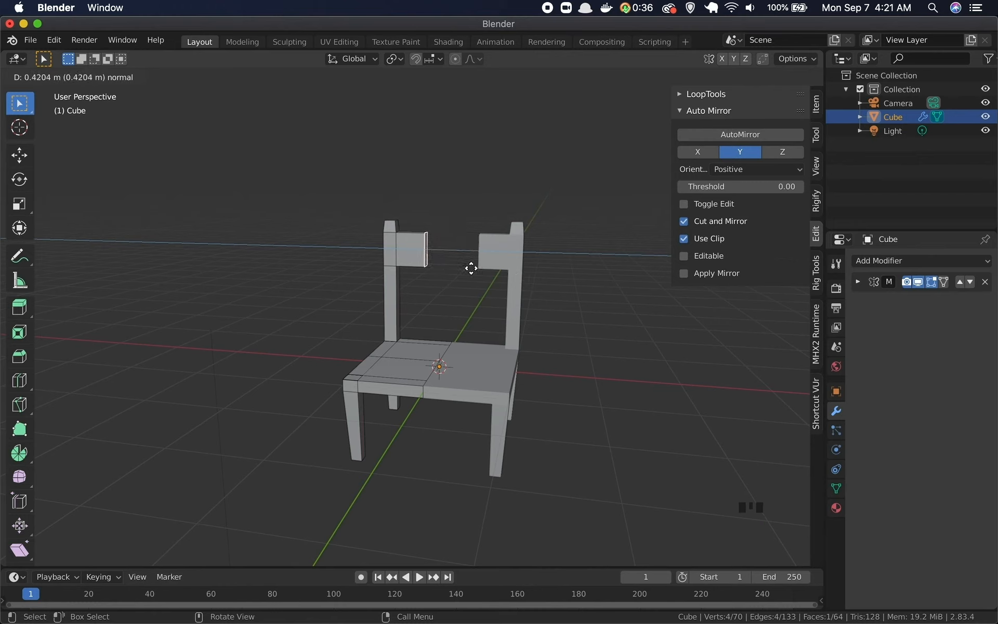
right_click(471, 268)
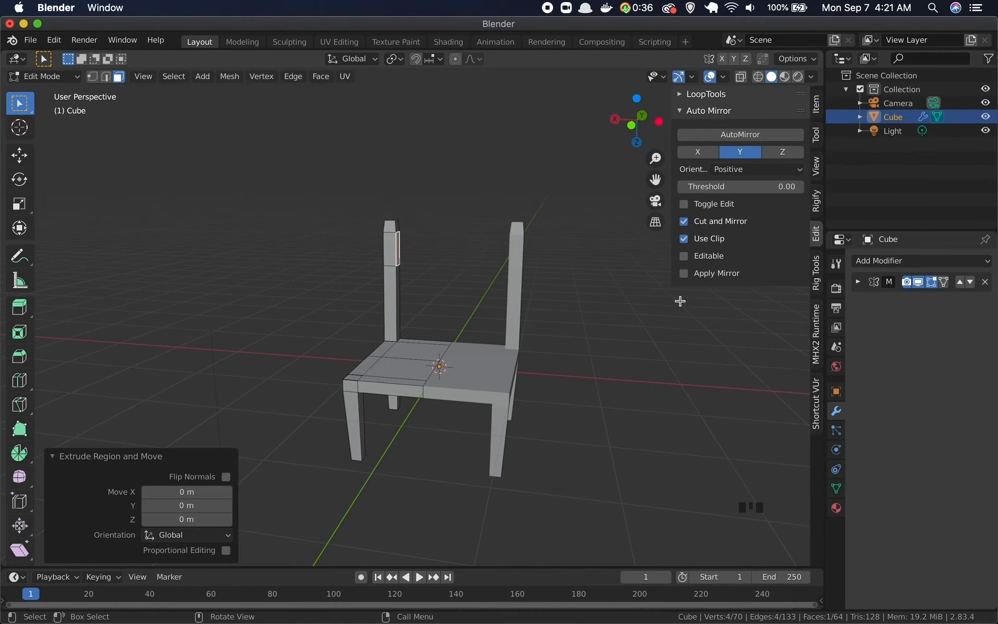
left_click(857, 282)
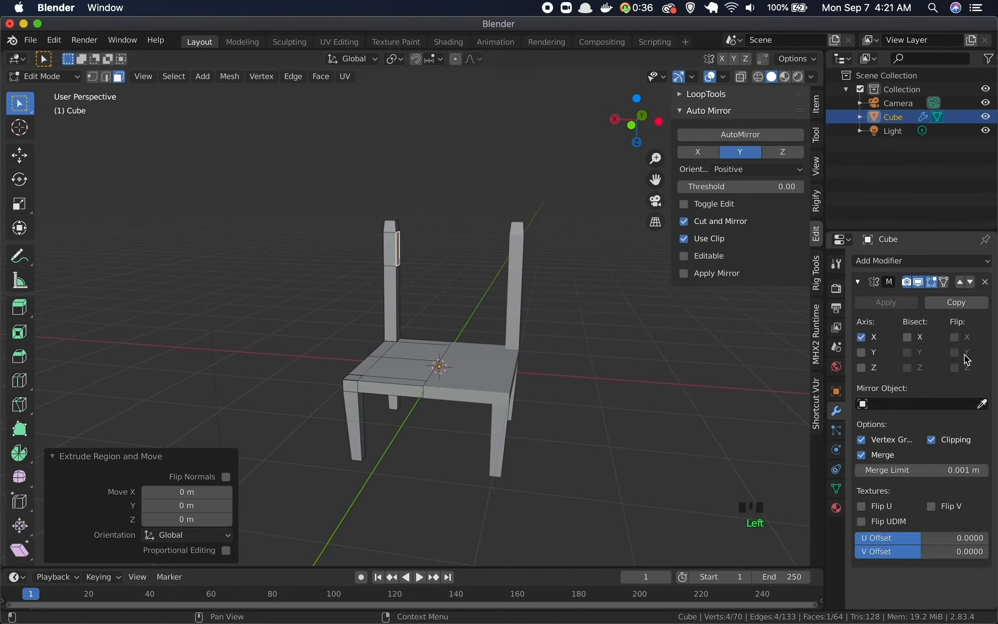
left_click(932, 442)
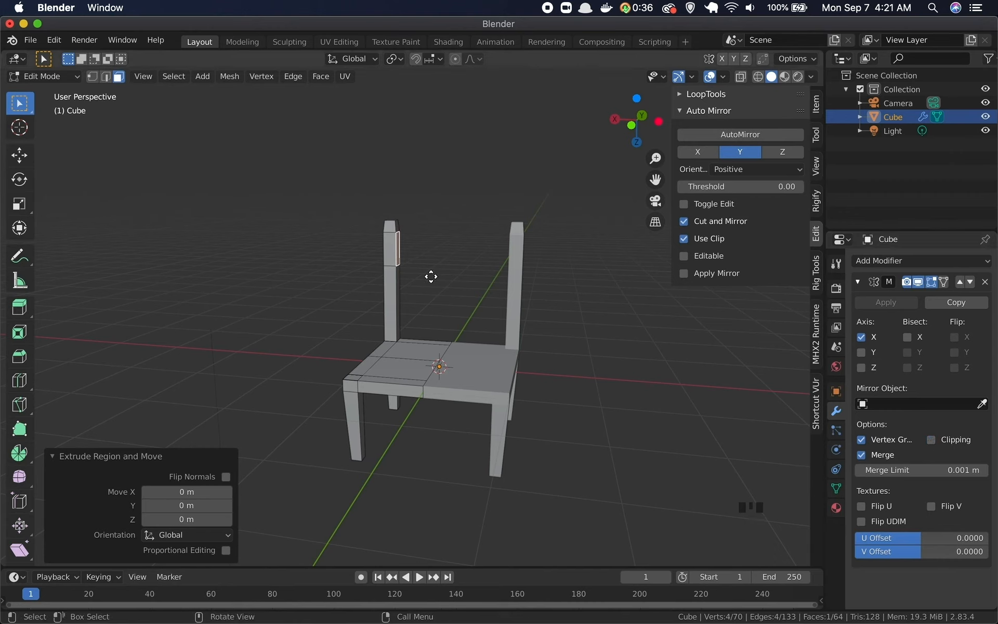
key("e")
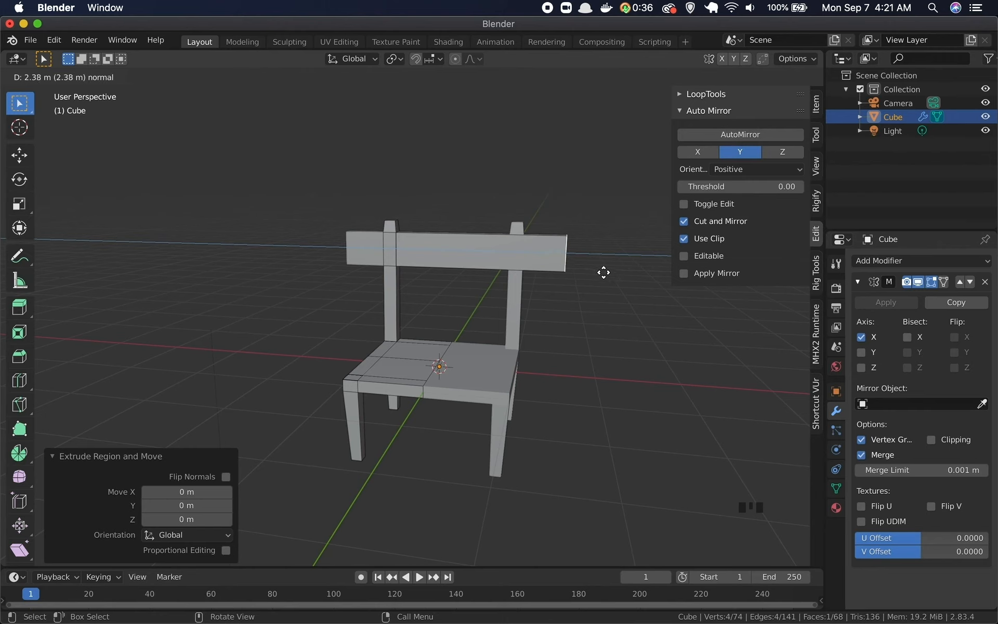
right_click(497, 272)
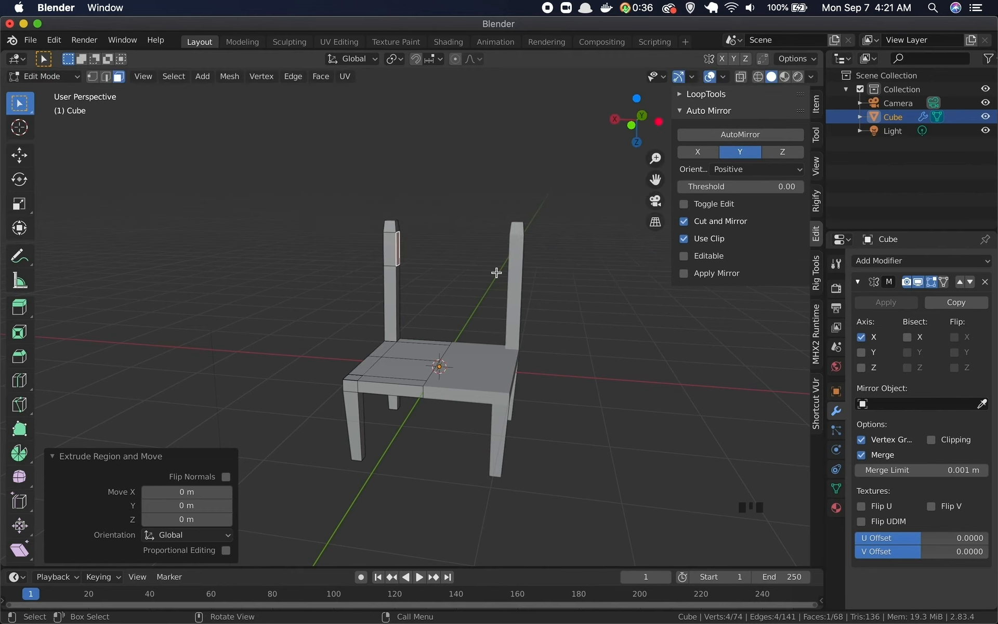
left_click(932, 444)
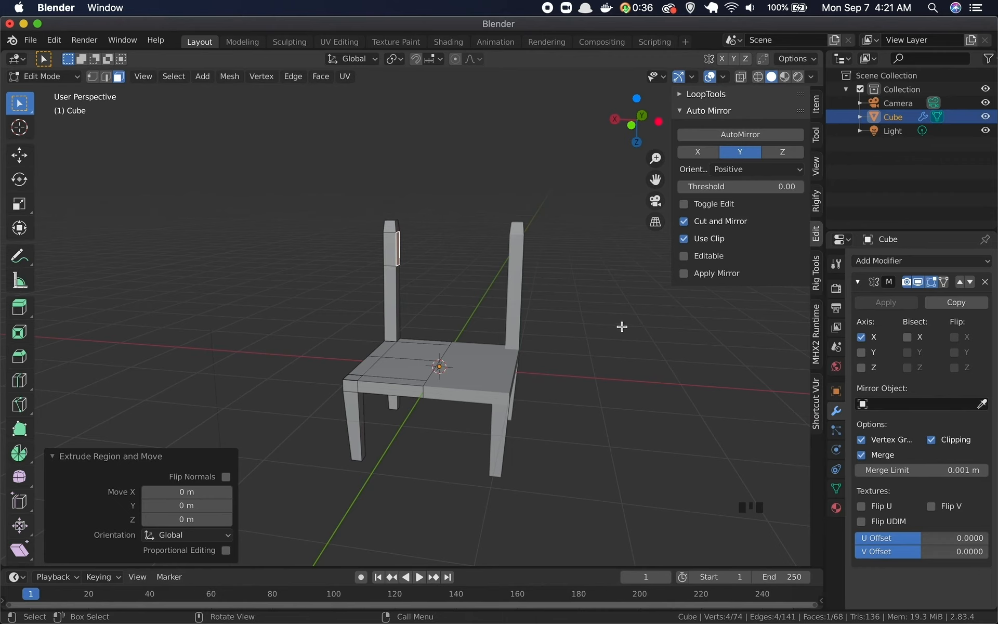
Step: Extrude the selected inner post face about 1.37 m to the mirror plane, forming the upper backrest rail
key("e")
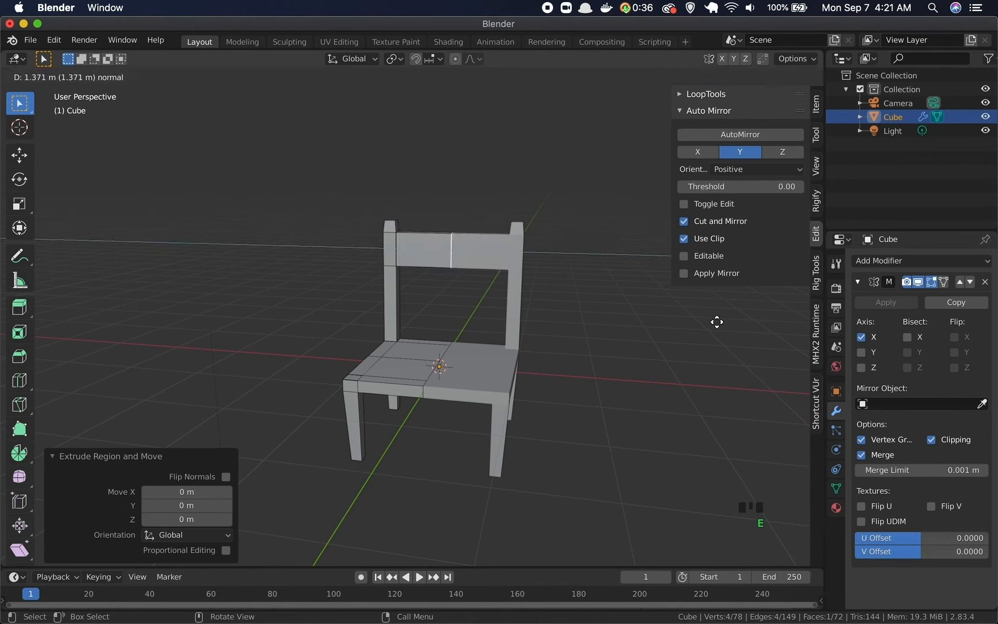
left_click(717, 322)
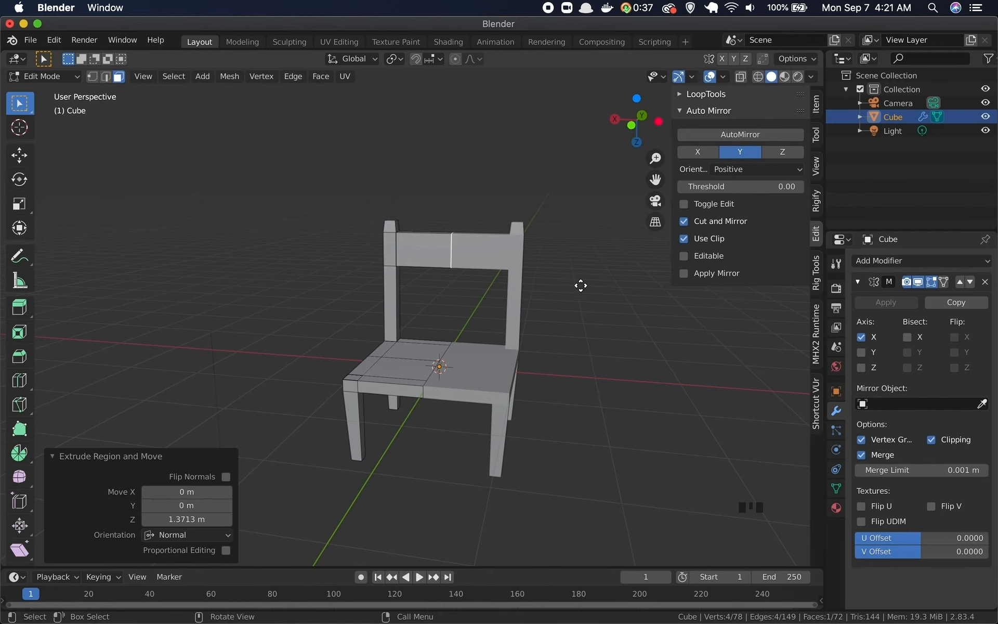
Step: Try moving the rail's centre face freely along the mirror plane and cancel the move
key("g")
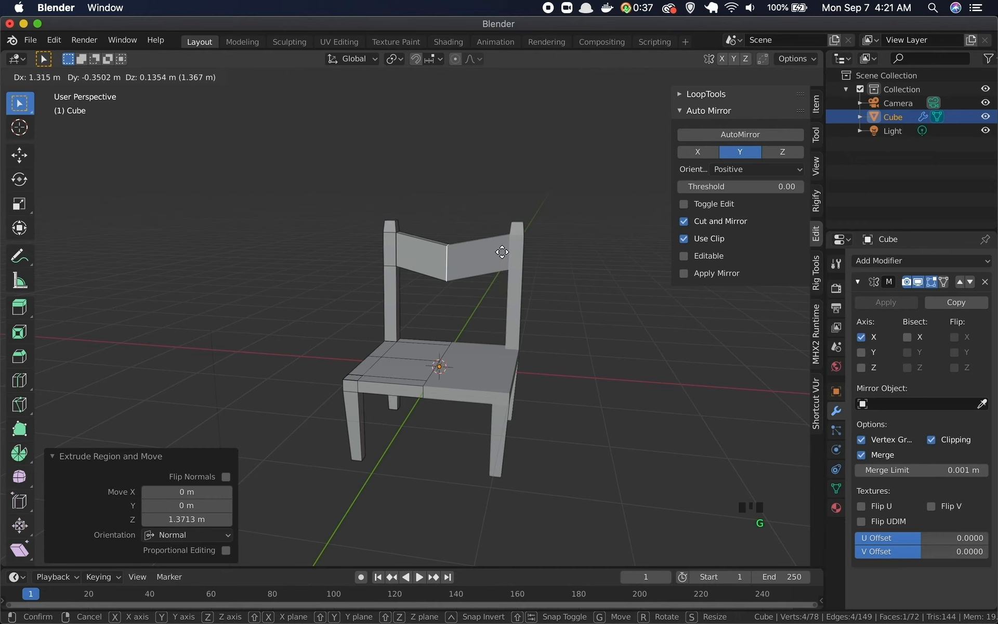
left_click(510, 259)
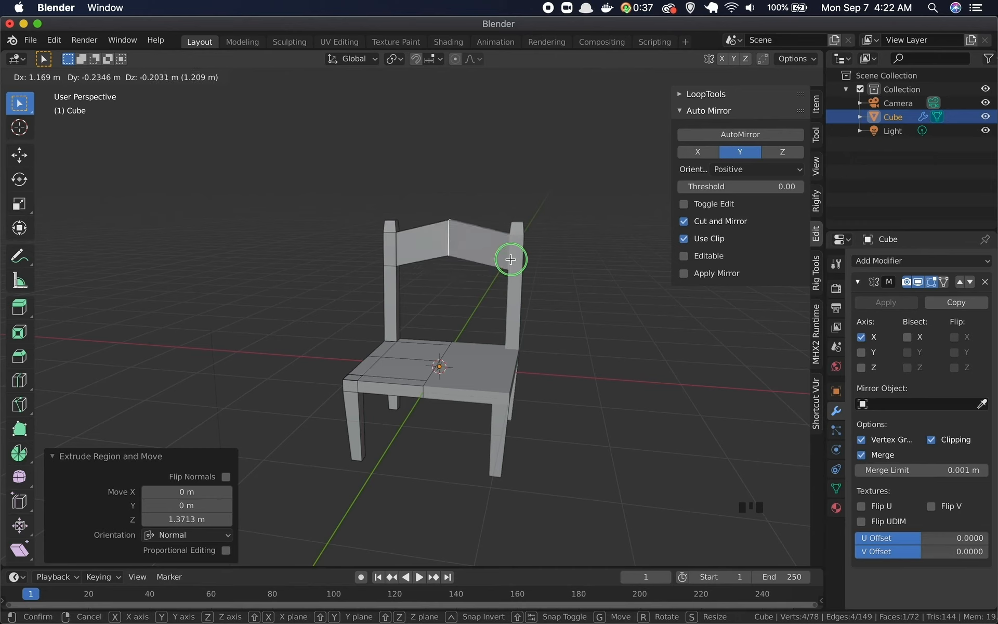
right_click(511, 259)
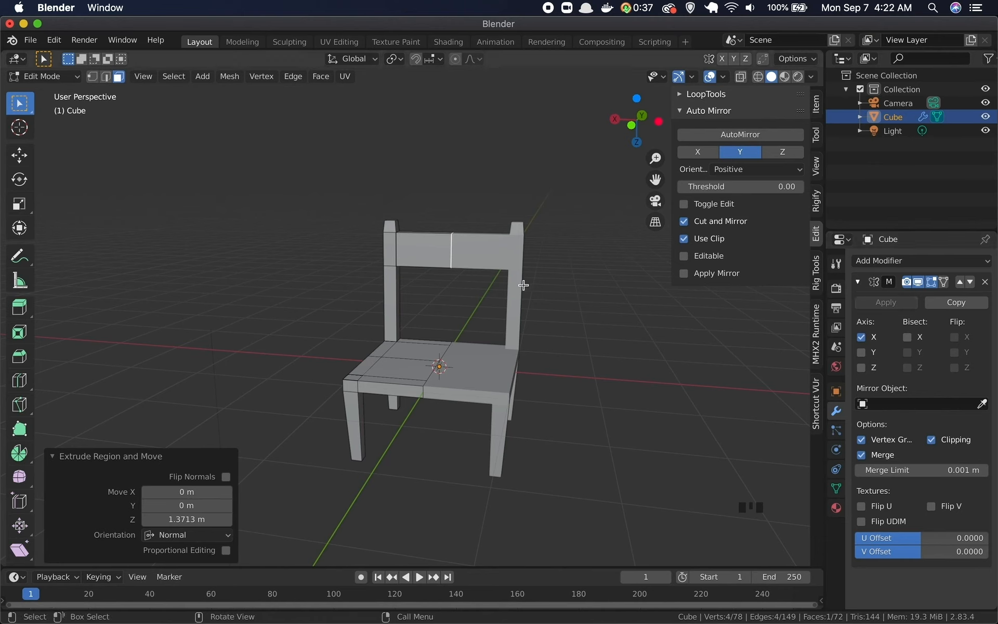
Step: Apply the X-axis Mirror modifier in Object Mode, return to Edit Mode and clear the selection
key("Tab")
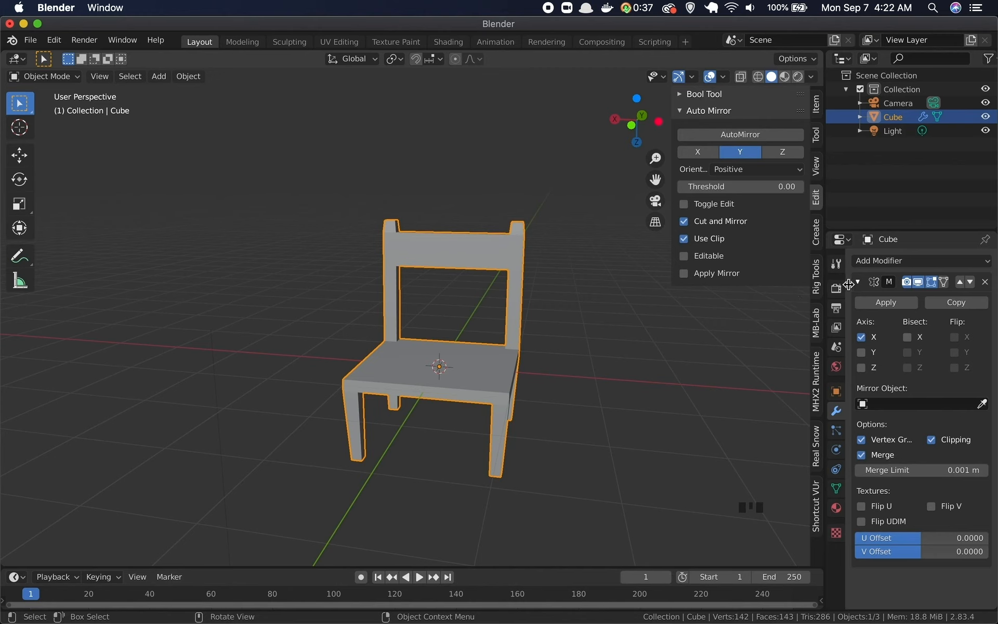
left_click(868, 306)
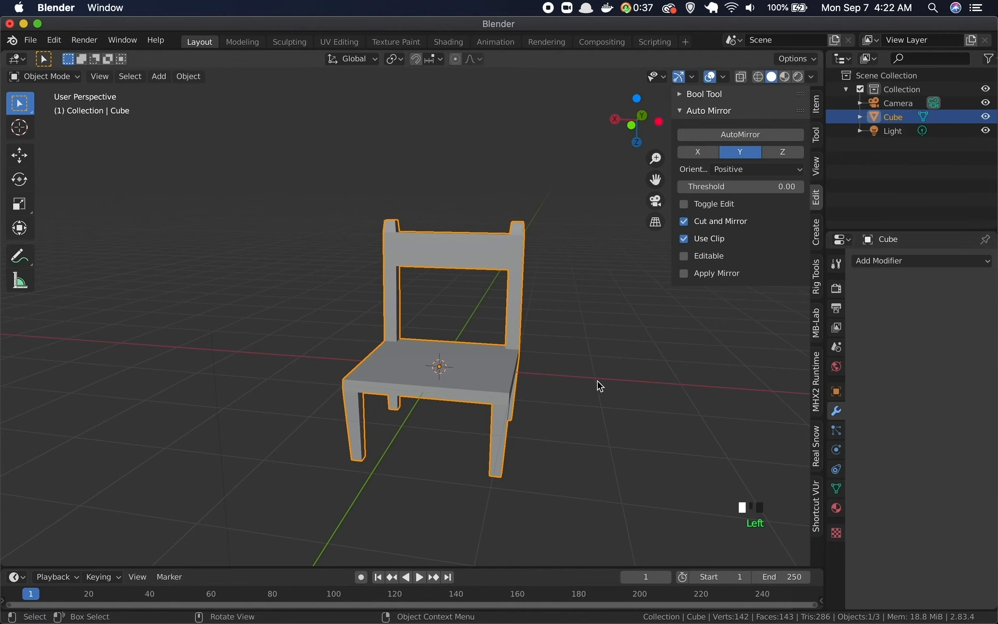
key("Tab")
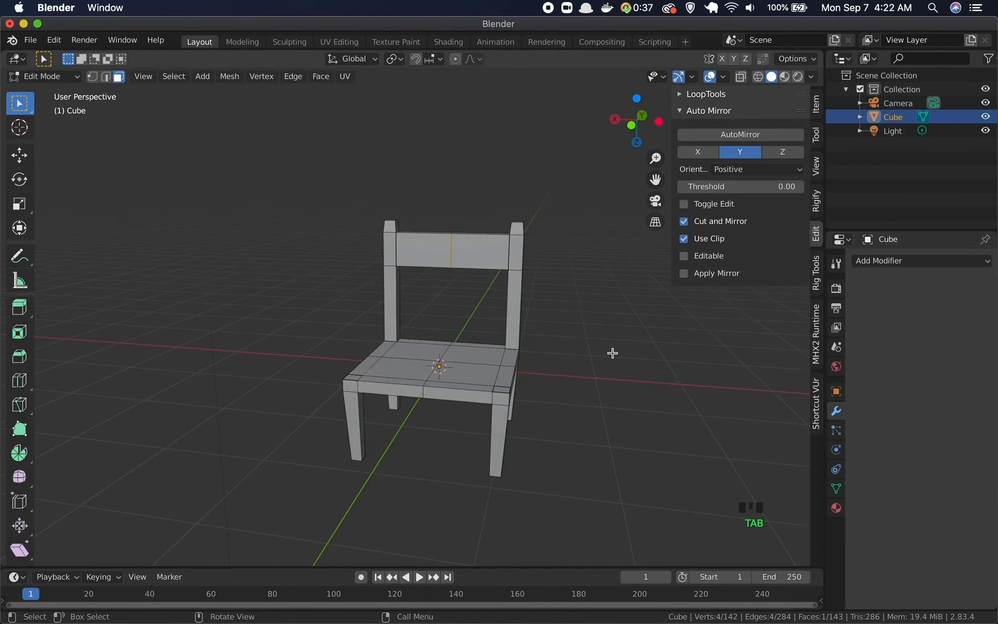
left_click(610, 351)
Step: Turn on X-ray and test face selection on both halves of the backrest rail and on the seat
middle_click_drag(539, 377, 642, 365)
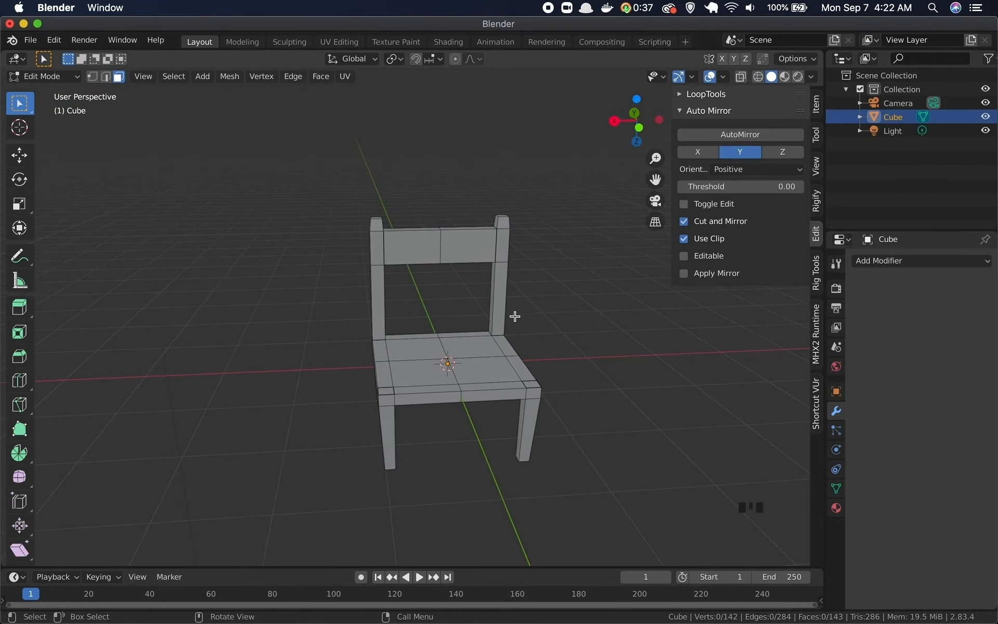
mouse_move(526, 291)
middle_mouse_down()
mouse_move(551, 304)
mouse_move(540, 312)
mouse_move(523, 301)
middle_mouse_up()
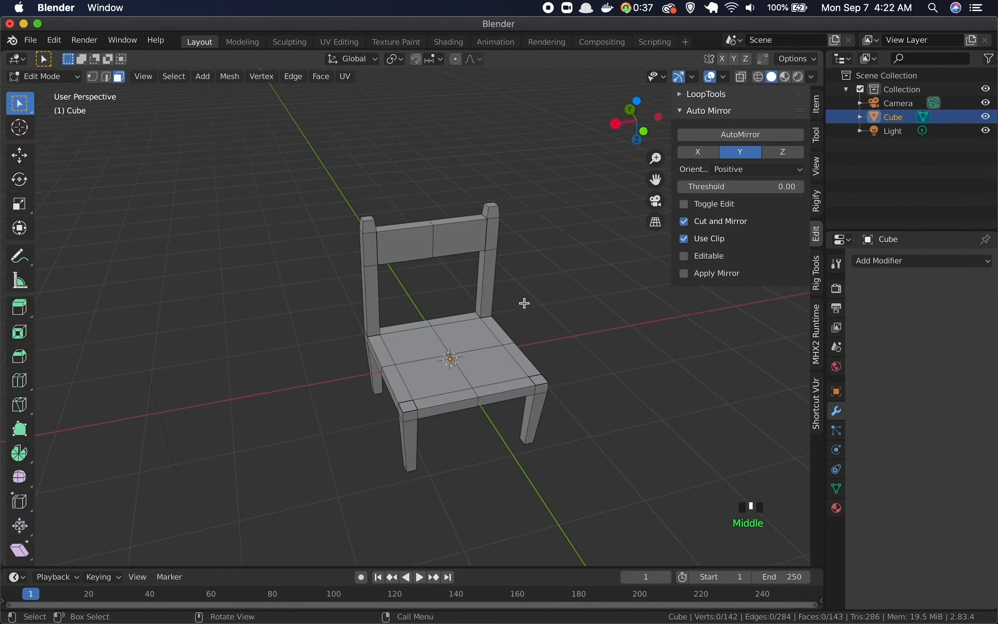
left_click(460, 242)
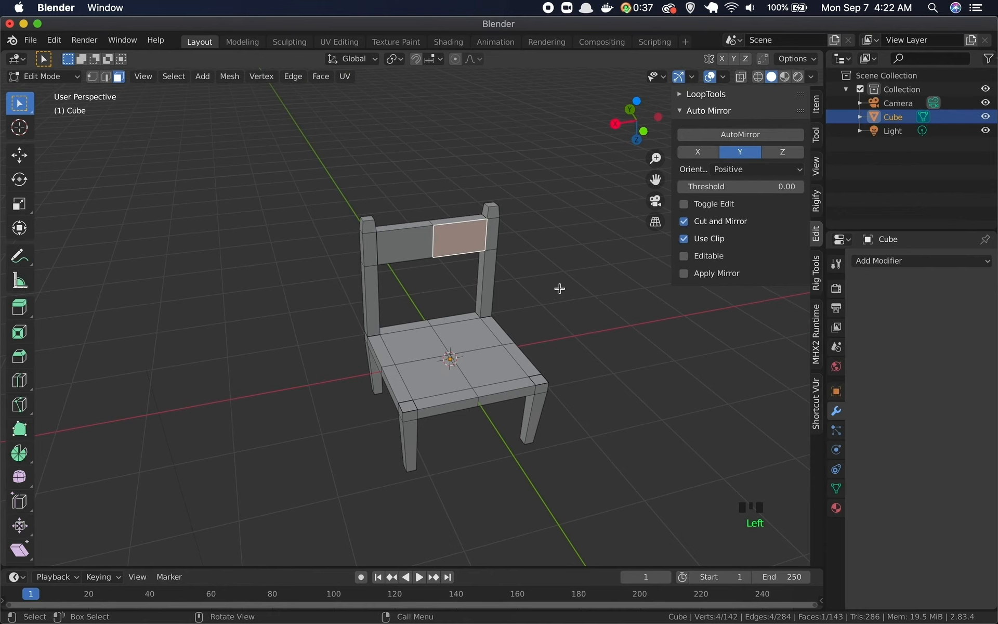
left_click(741, 77)
left_click(495, 267)
left_click(401, 244)
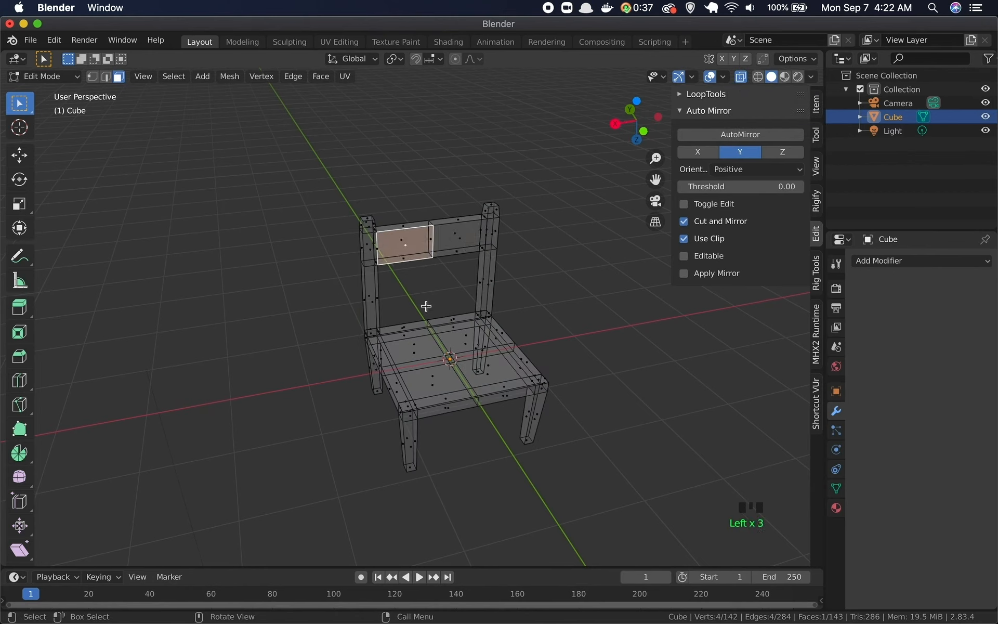
left_click(427, 379)
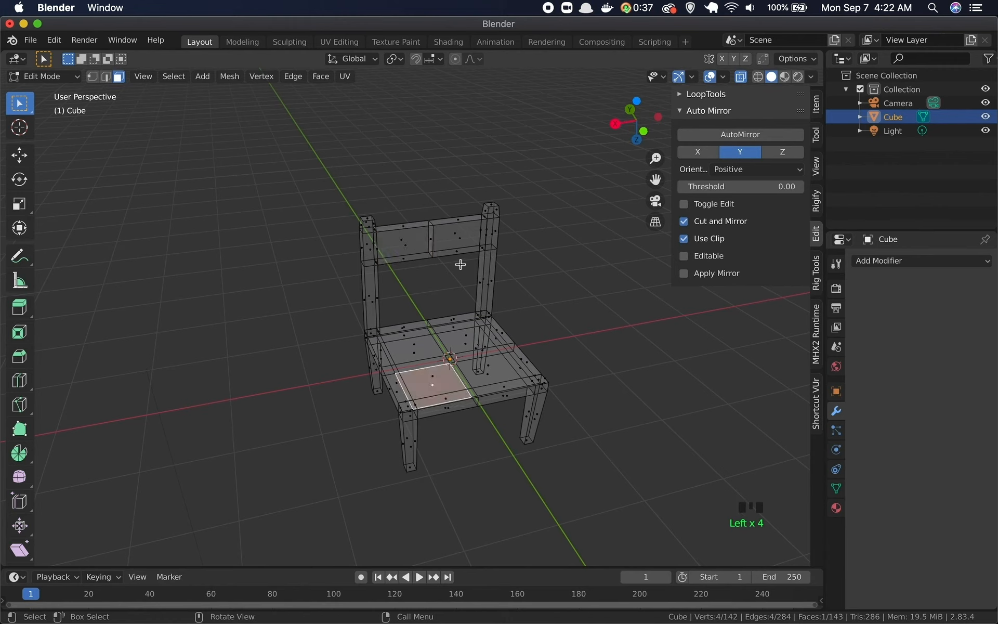
triple_click(459, 239)
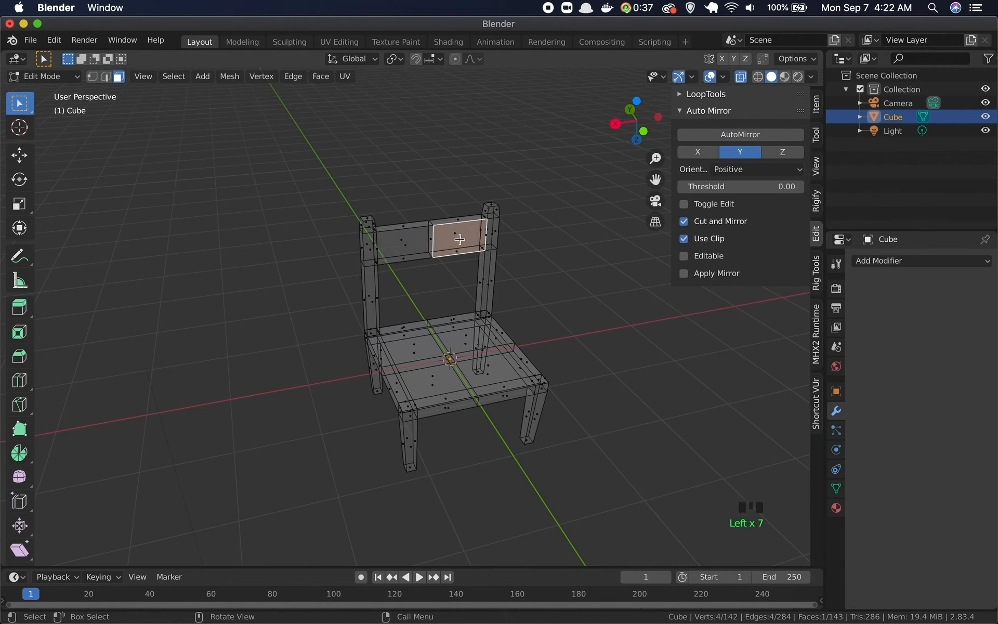
Step: Select the internal face at the centre of the backrest rail and delete it as a face
left_click(411, 247)
left_click(425, 239)
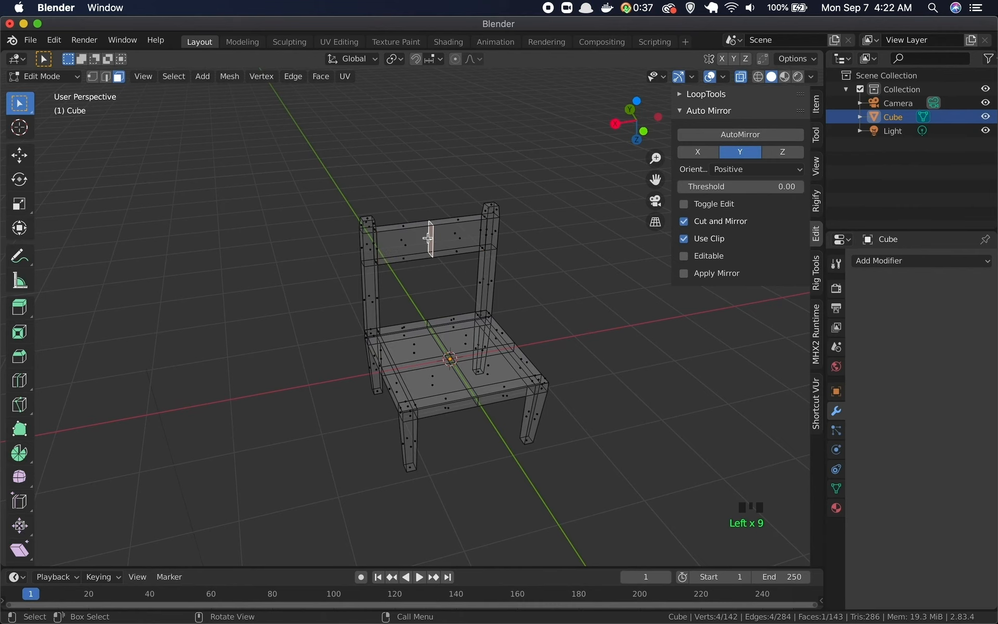
middle_click_drag(446, 244, 366, 249)
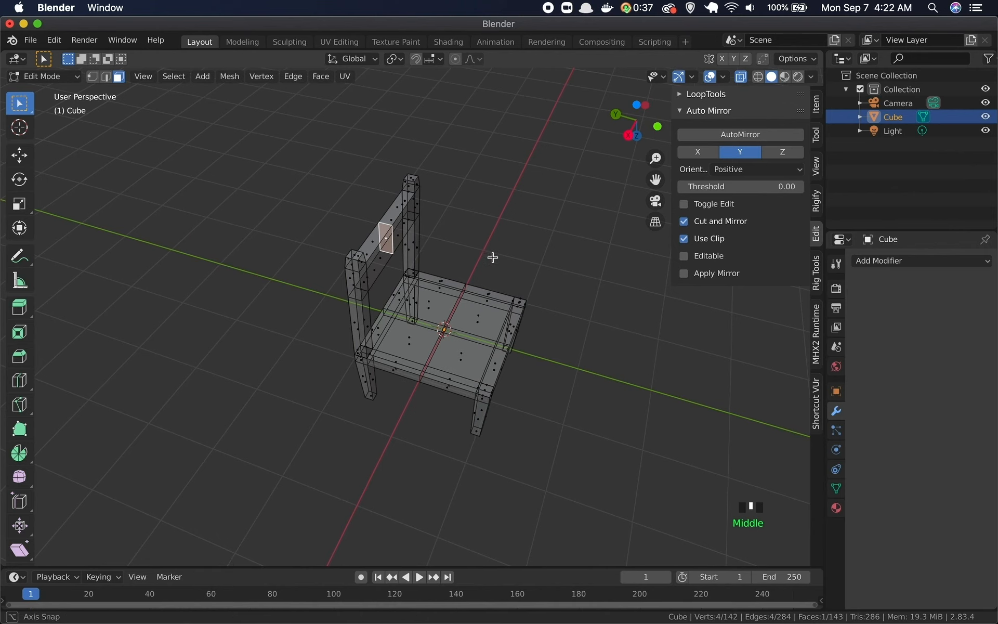
middle_click_drag(493, 256, 398, 262)
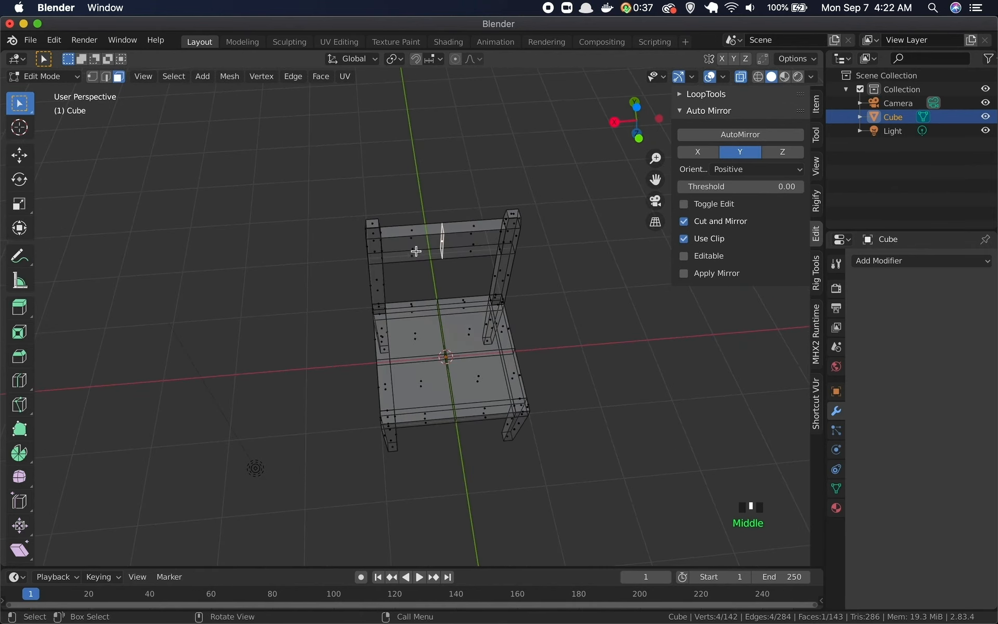
middle_click_drag(490, 248, 556, 248)
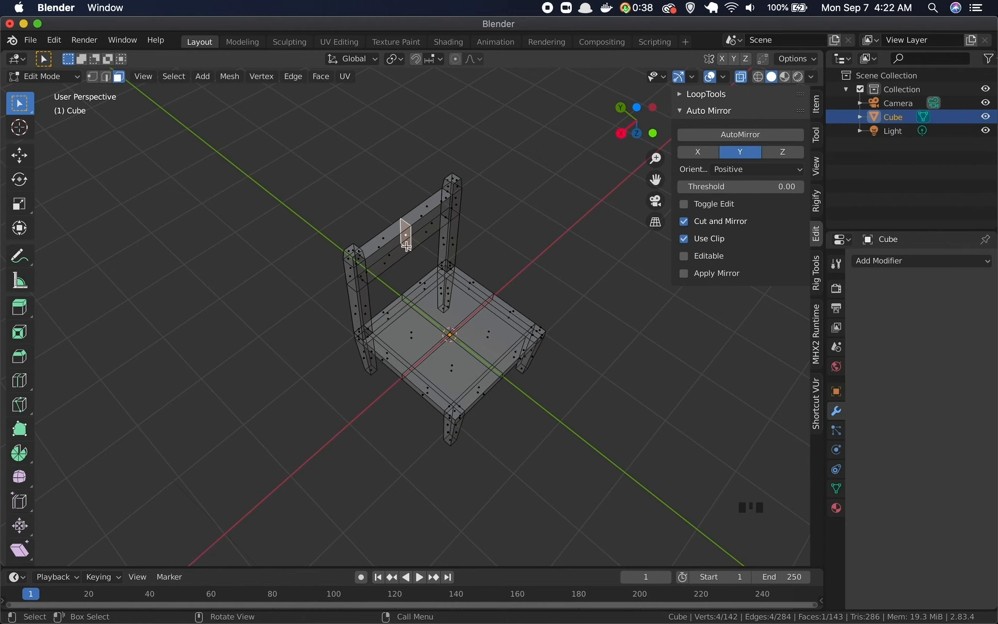
middle_click_drag(468, 236, 438, 236)
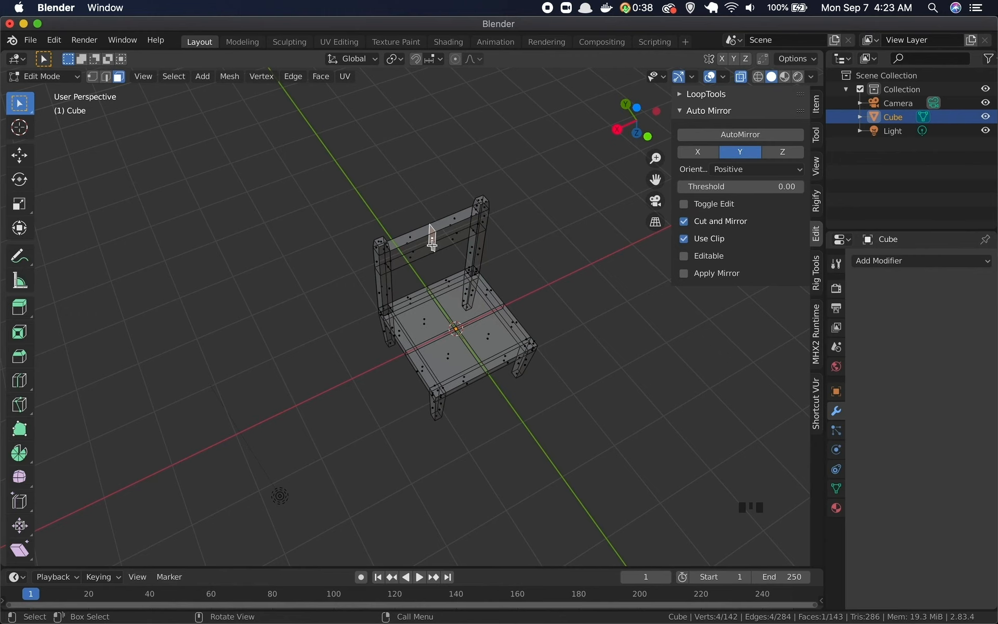
key("x")
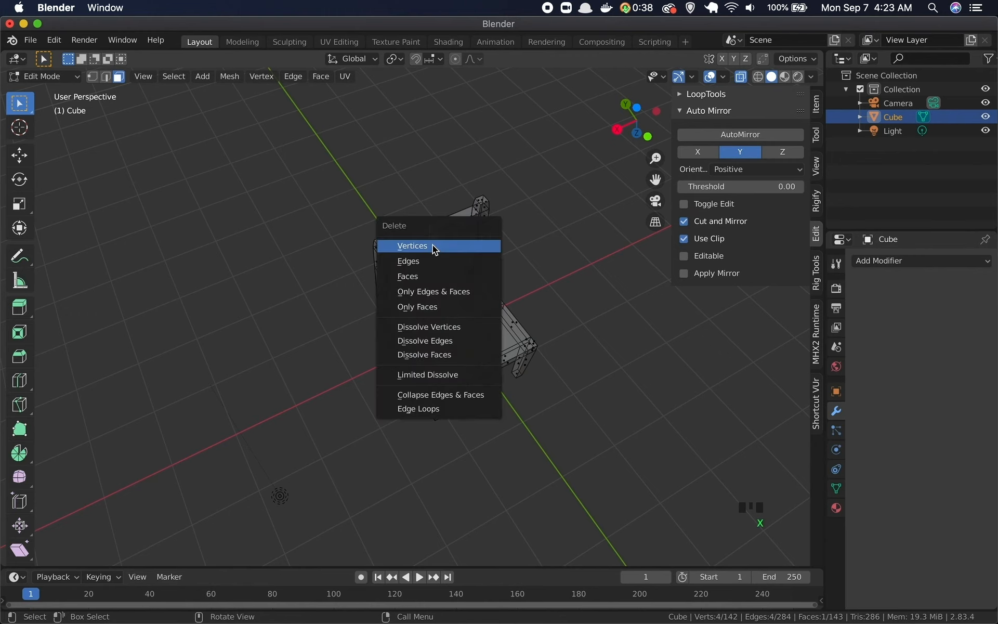
left_click(444, 281)
middle_click_drag(485, 268, 494, 228)
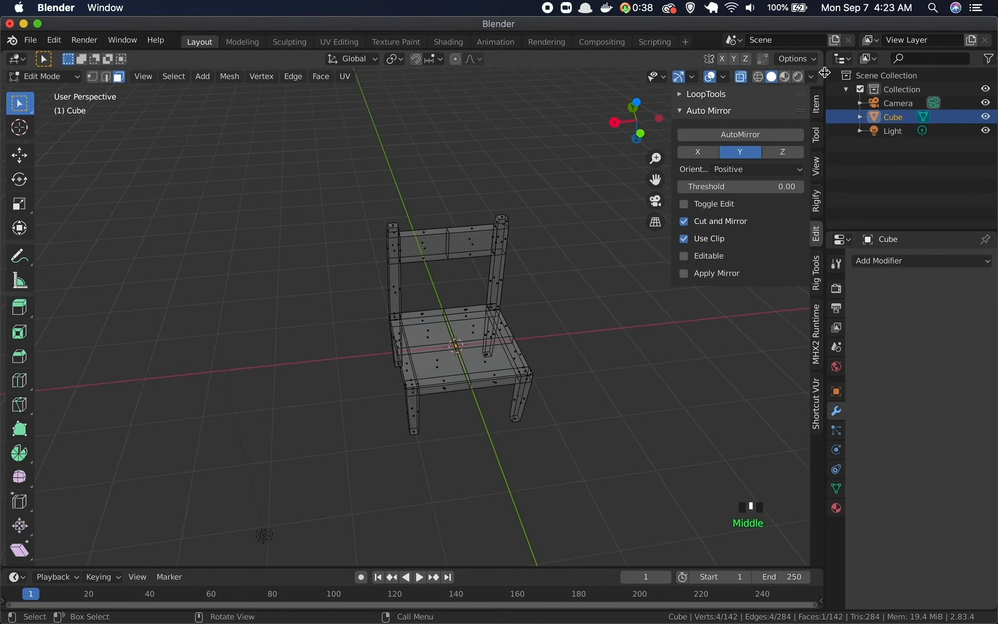
Step: Turn off X-ray so the chair mesh displays as solid
left_click(740, 76)
middle_click_drag(517, 267, 462, 273)
scroll(462, 272, "down", 1)
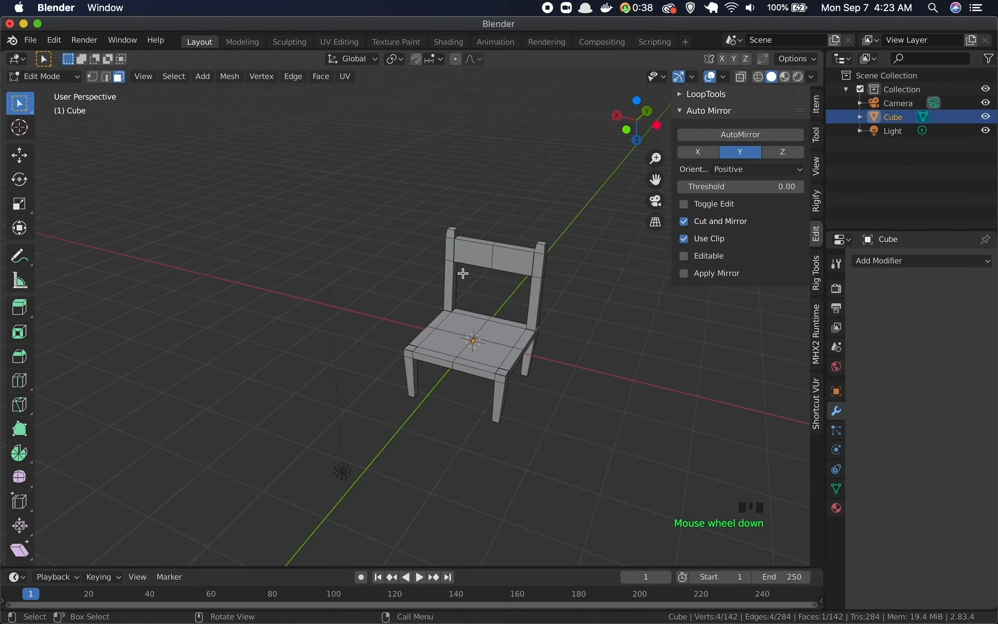
left_click(495, 262)
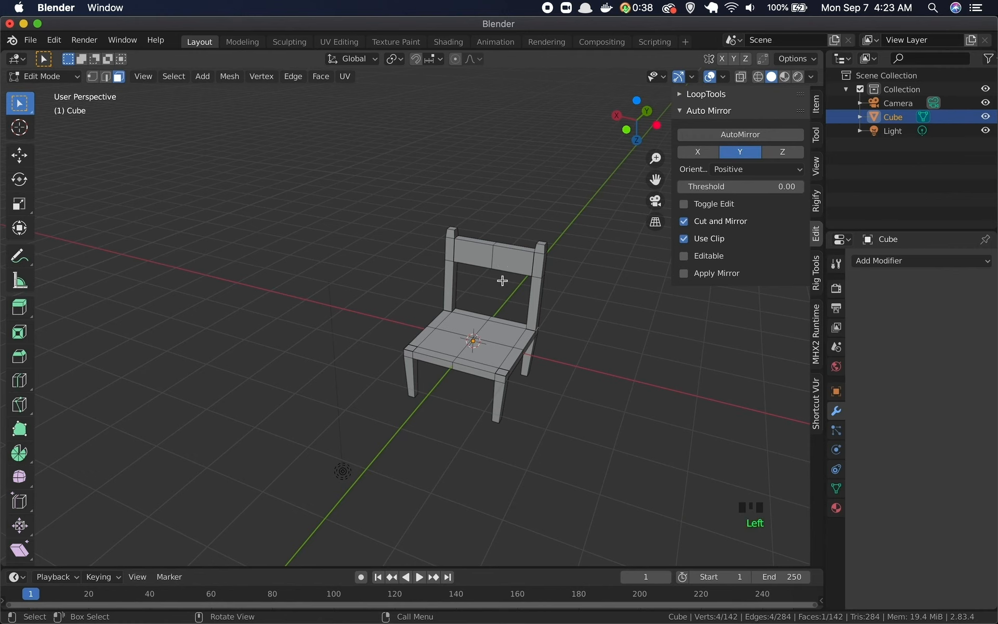
Step: In edge selection, select the vertical edge loop around the middle of the backrest rail and dissolve its edges
left_click(105, 78)
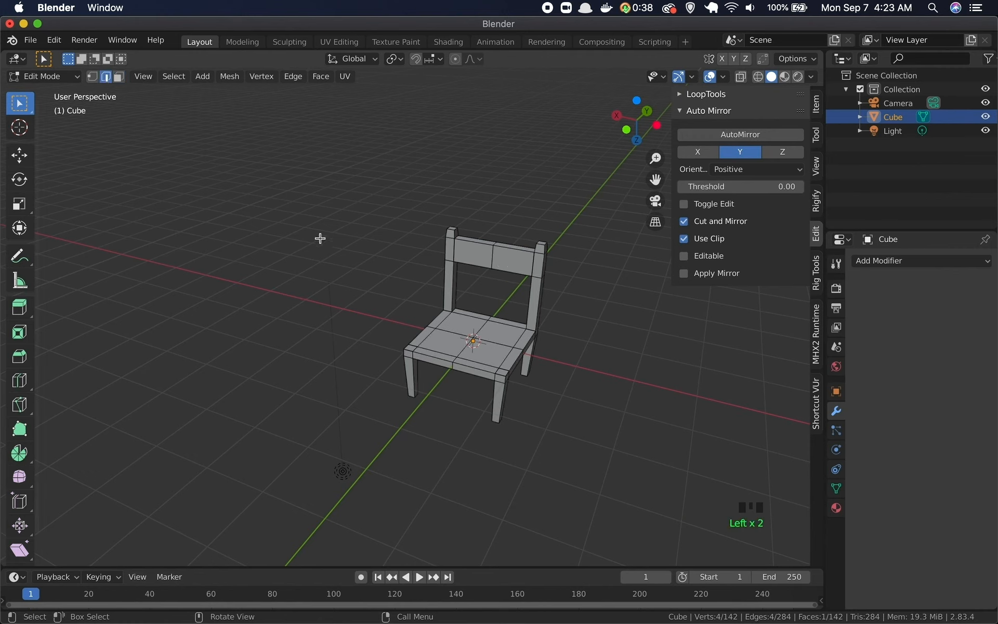
left_click(490, 256)
middle_click_drag(531, 299, 472, 336)
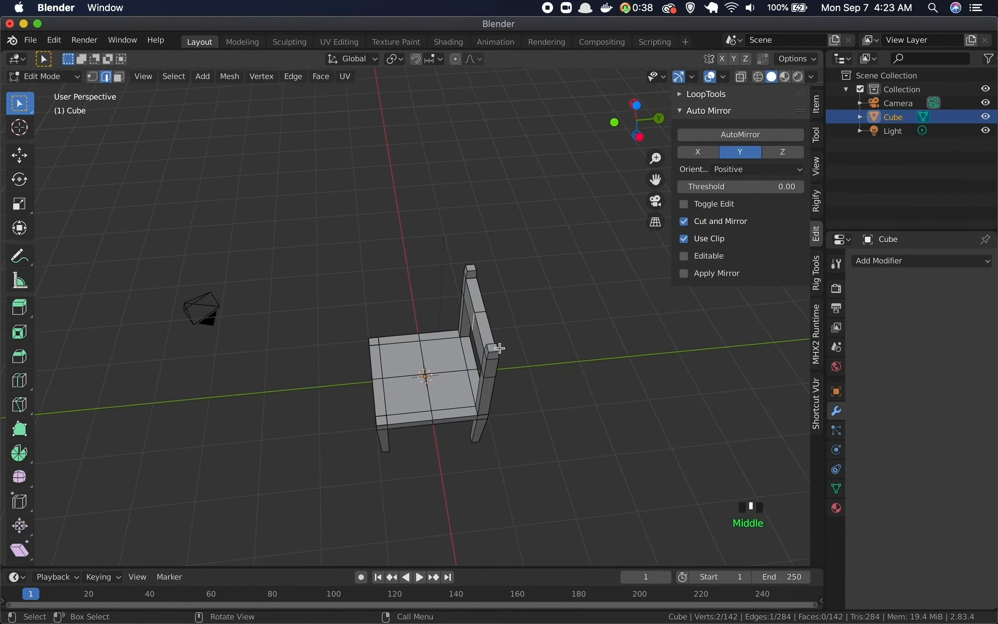
middle_click_drag(506, 352, 571, 281)
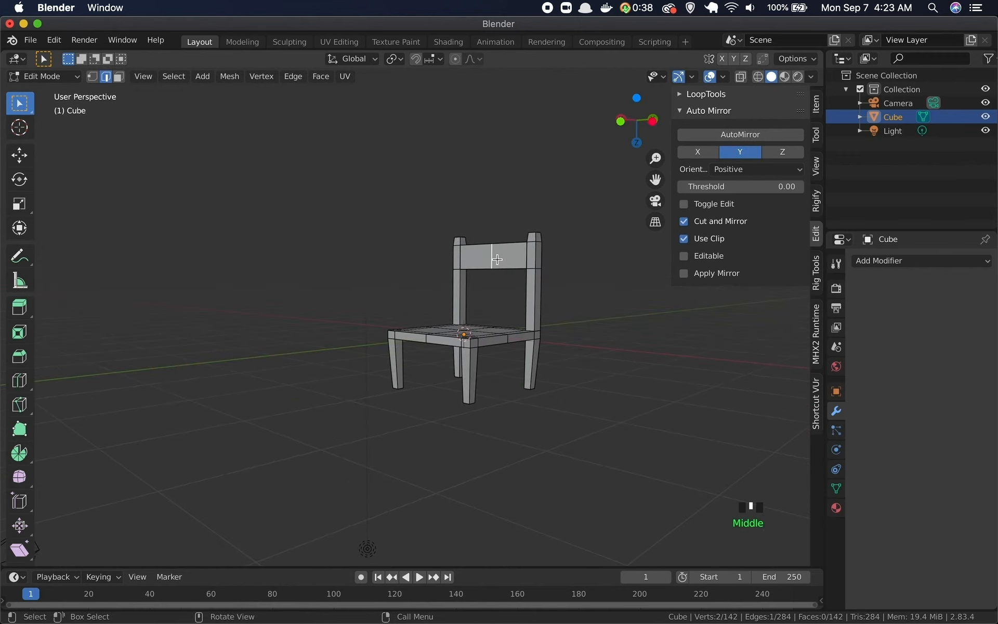
key("alt")
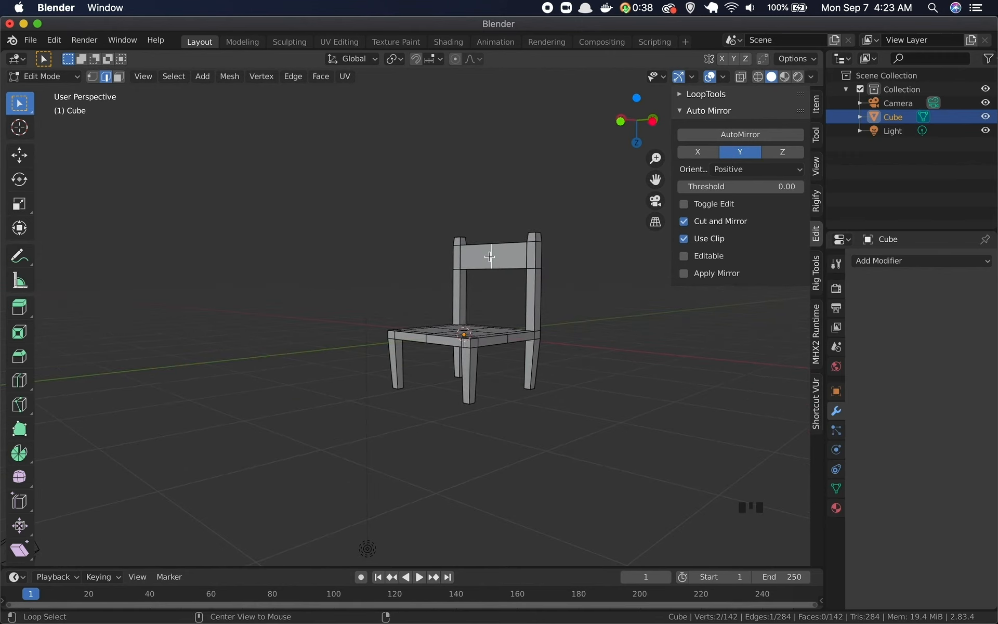
left_click(490, 256, "alt")
middle_click_drag(543, 280, 487, 259)
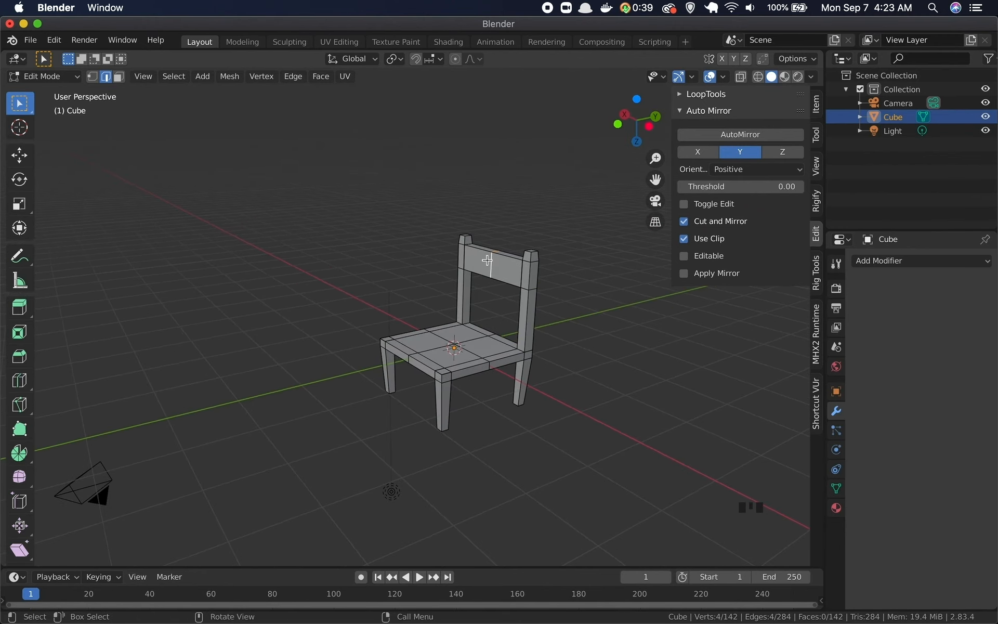
right_click(491, 257)
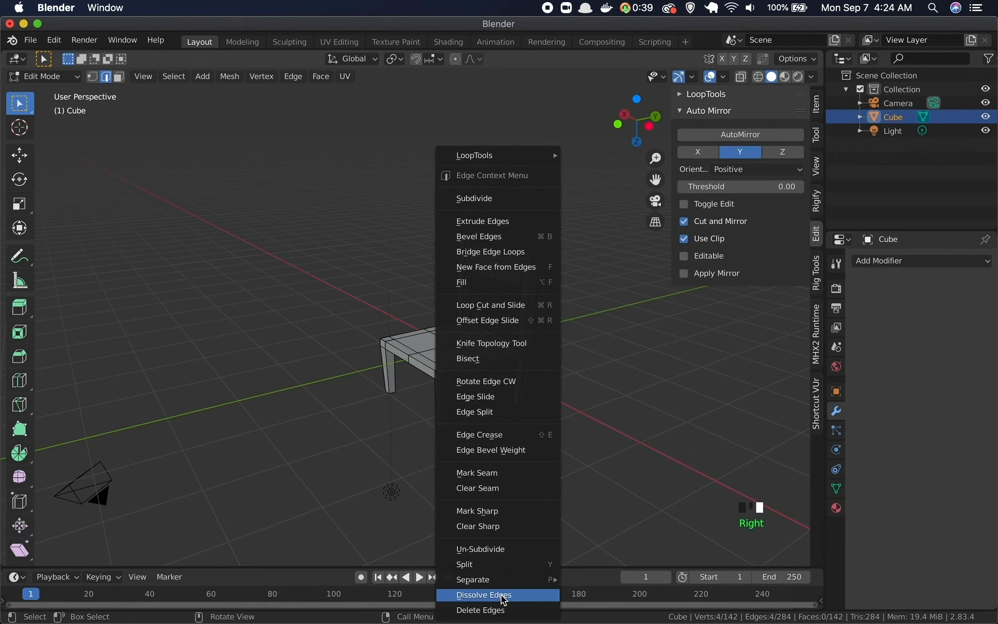
left_click(503, 595)
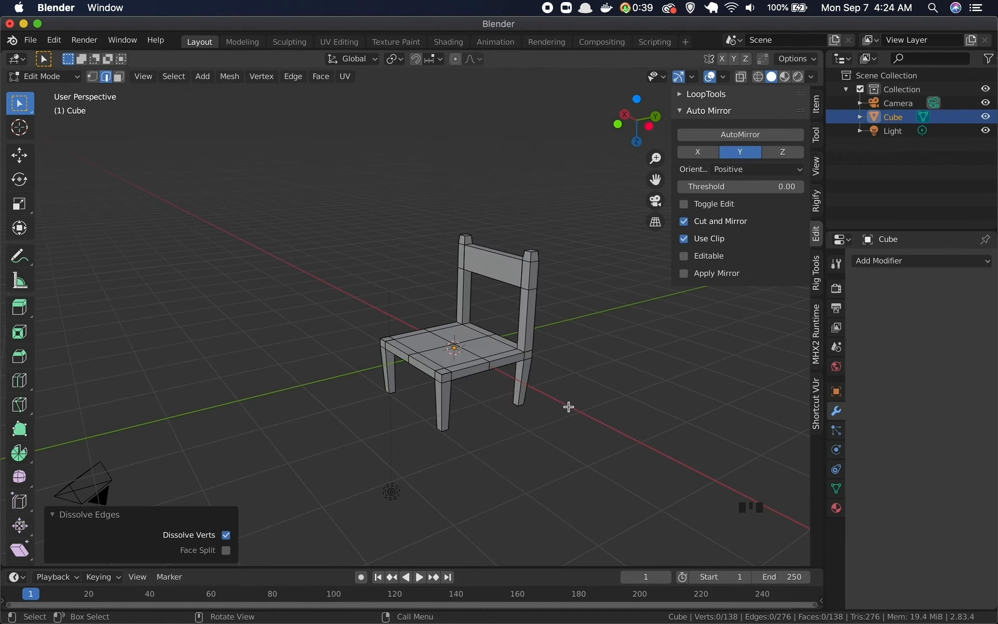
Step: Clear the selection, switch to face selection and check the backrest rail's front face by selecting it
left_click(568, 406)
middle_click_drag(568, 407, 463, 237)
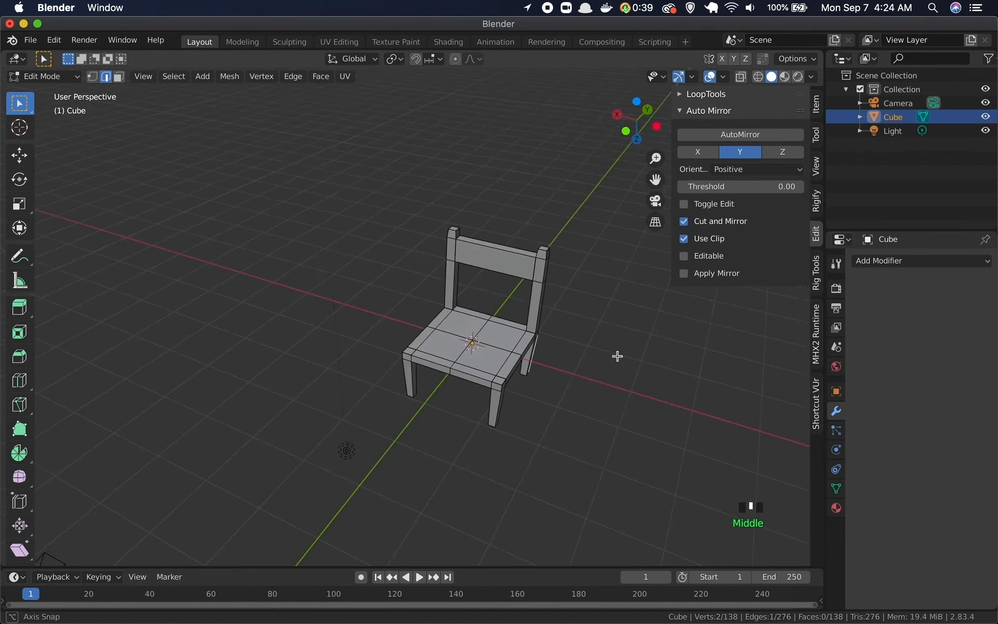
scroll(463, 237, "down", 2)
left_click(510, 261)
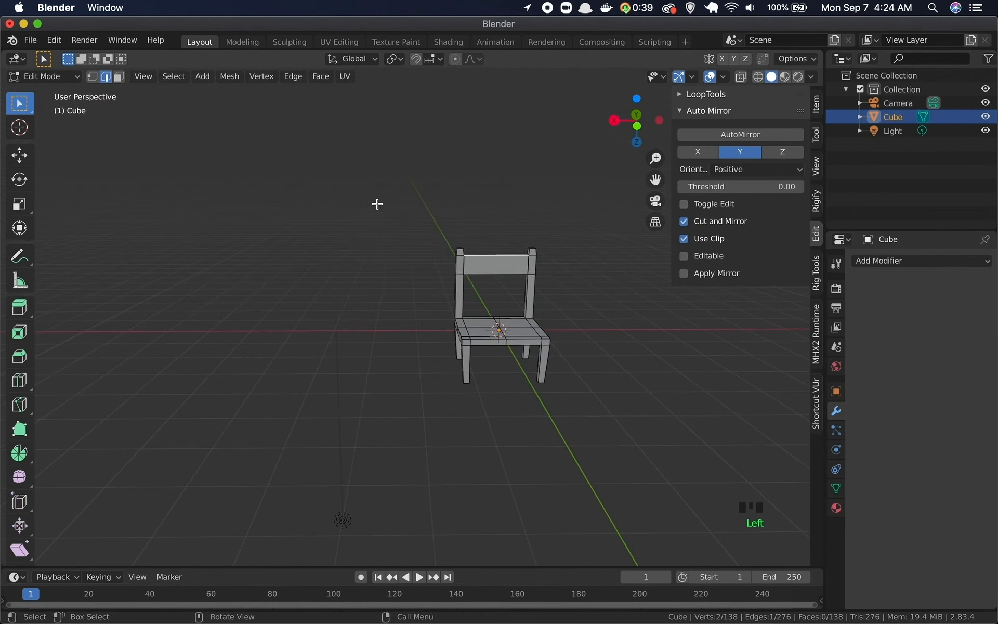
left_click(119, 77)
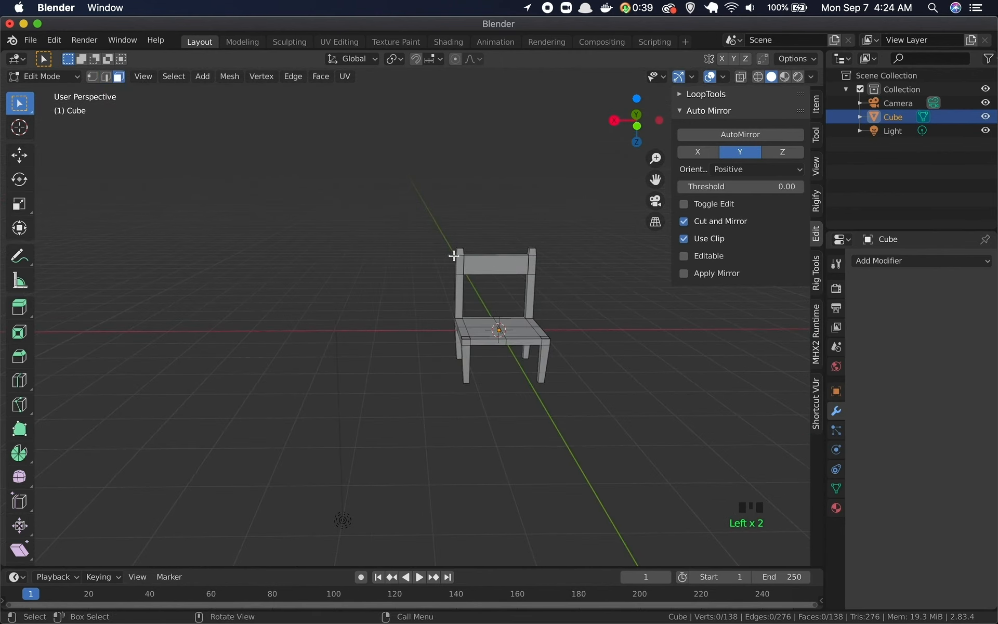
left_click(494, 262)
middle_click_drag(555, 287, 528, 283)
scroll(554, 289, "up", 1)
scroll(554, 289, "up", 2)
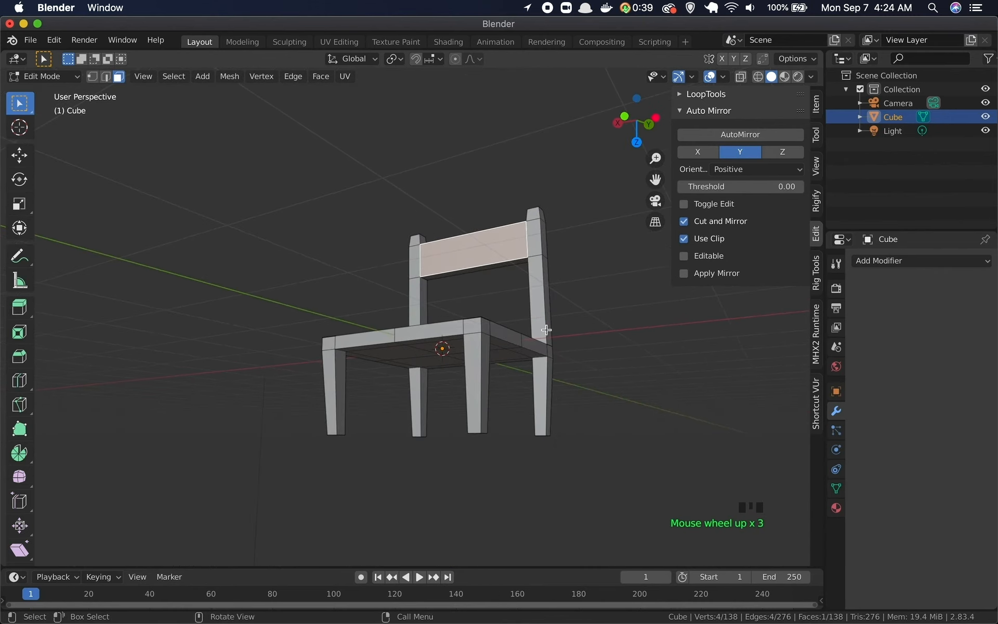
middle_click_drag(545, 324, 547, 400)
Step: Return to Object Mode, clear the selection and hide the viewport sidebar
key("Tab")
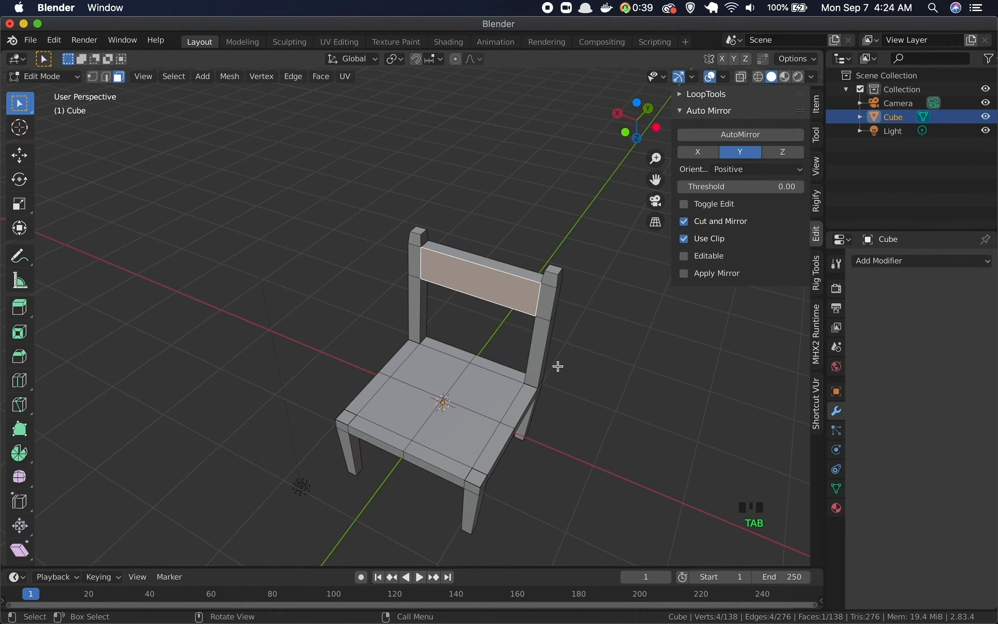
key("Tab")
left_click(606, 357)
middle_click_drag(575, 391, 615, 348)
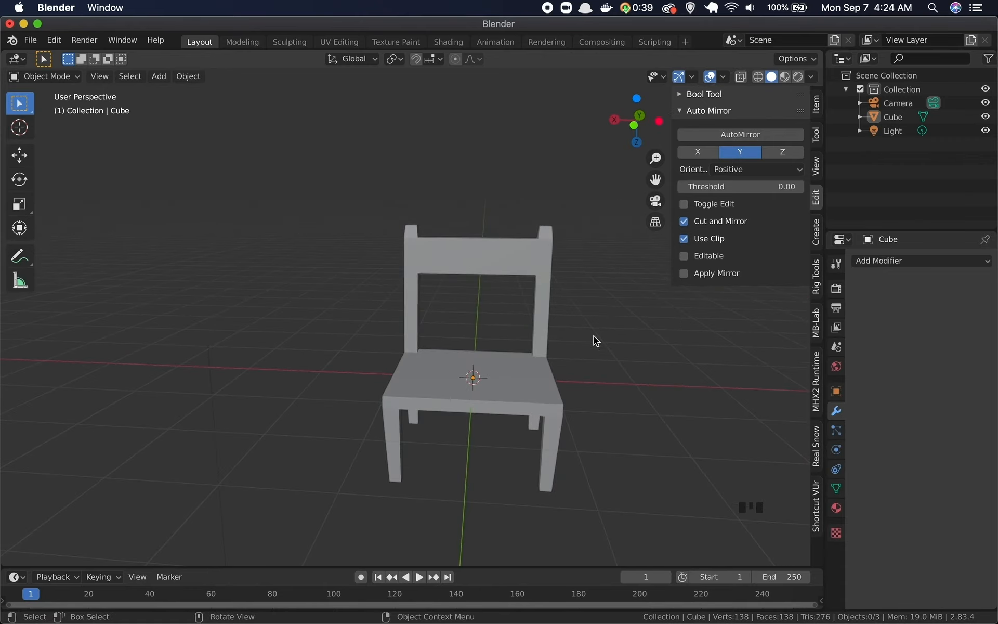
triple_click(486, 394)
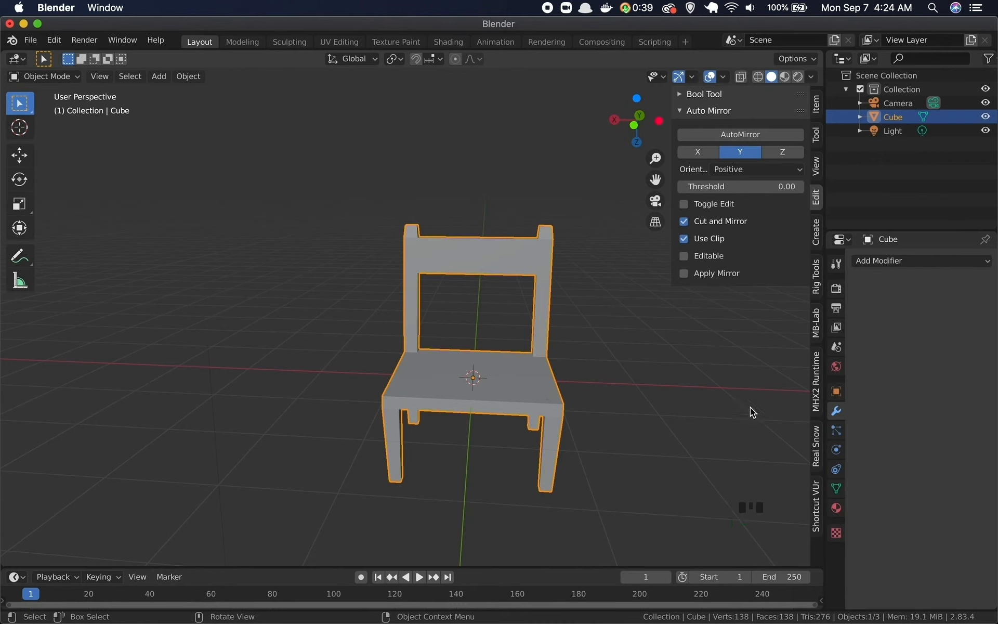
left_click(693, 327)
key("n")
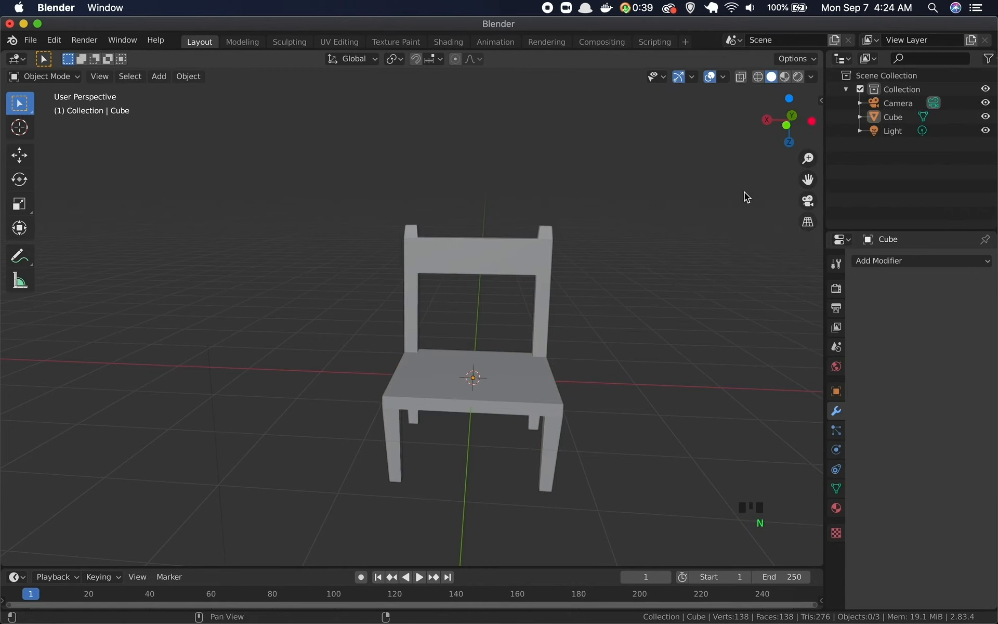
Step: Select the chair and add a new material to it
left_click(533, 390)
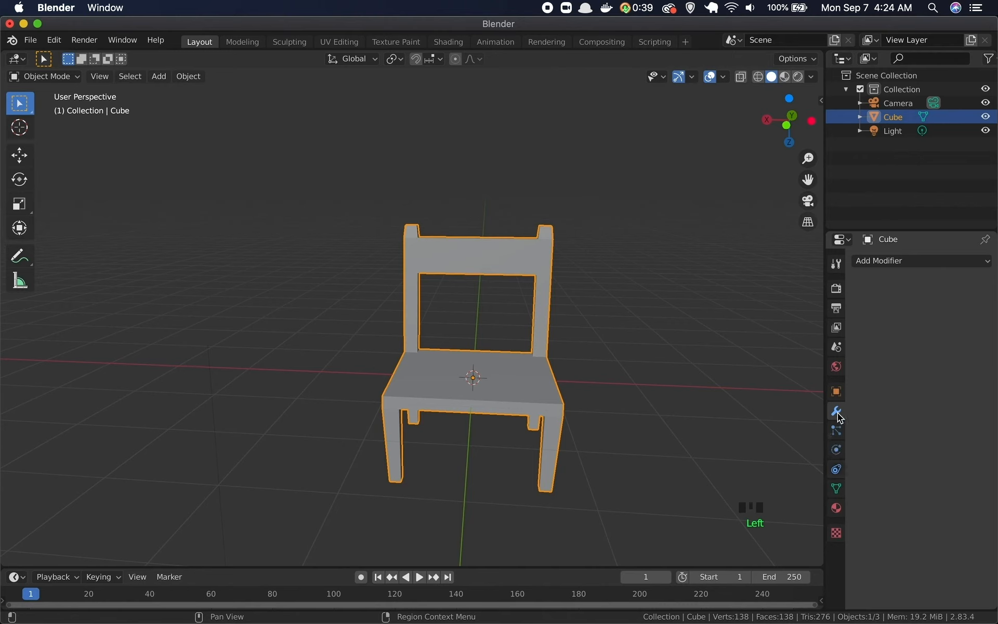
left_click(837, 508)
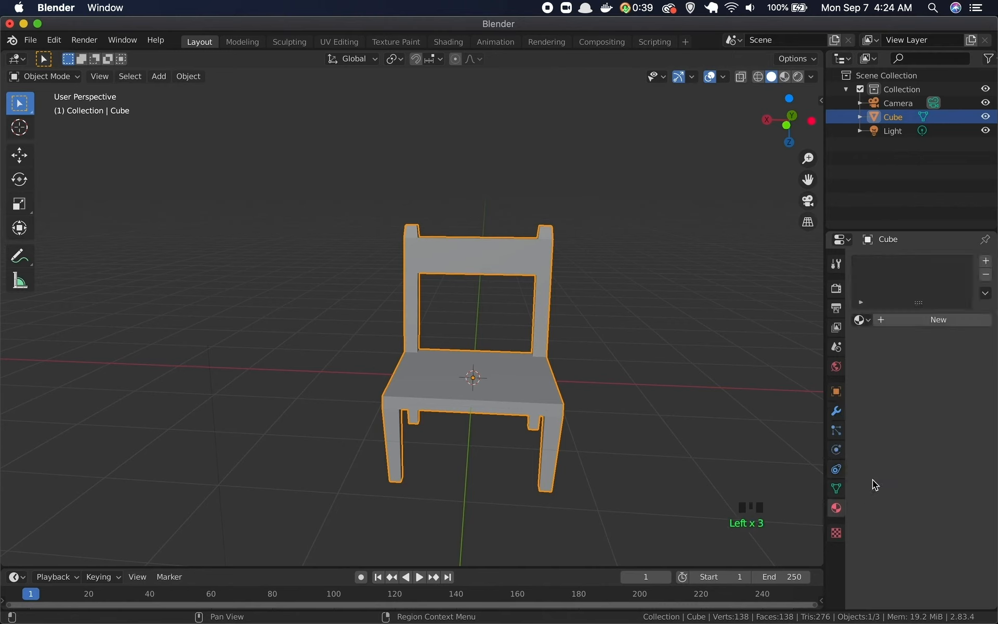
left_click(937, 295)
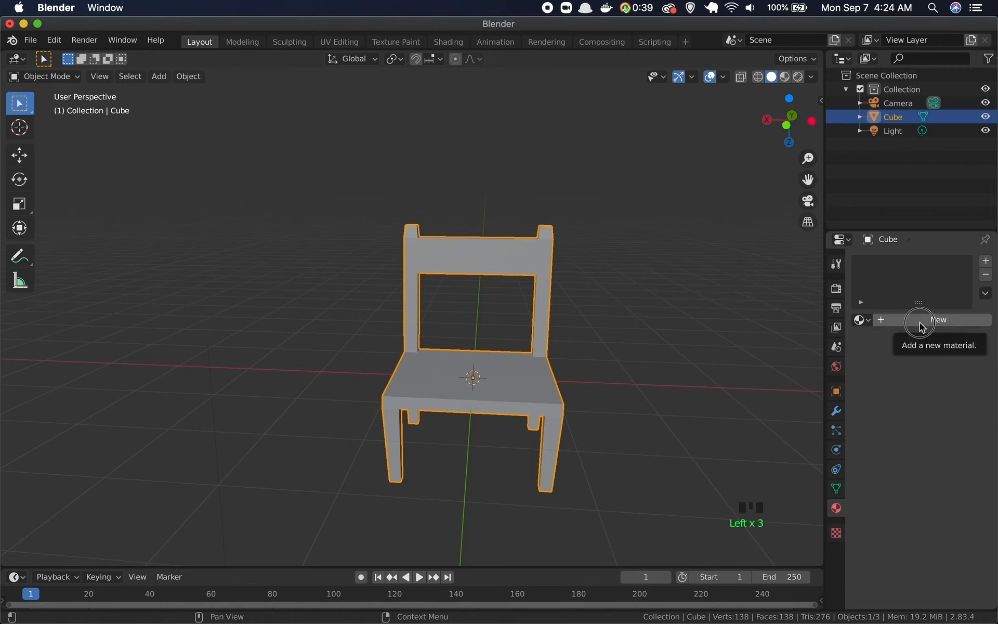
left_click(922, 327)
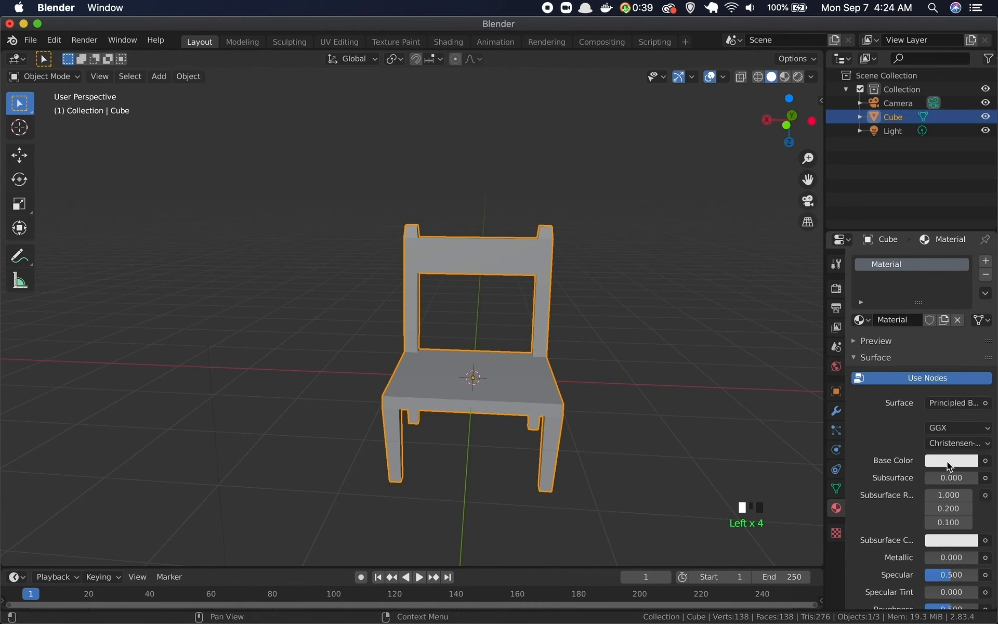
Step: Set the chair material's Base Color to a dark orange-brown with a brightness value of 0.557, and deselect the chair
scroll(947, 460, "down", 9)
scroll(946, 448, "down", 4)
scroll(946, 448, "up", 2)
scroll(946, 448, "up", 6)
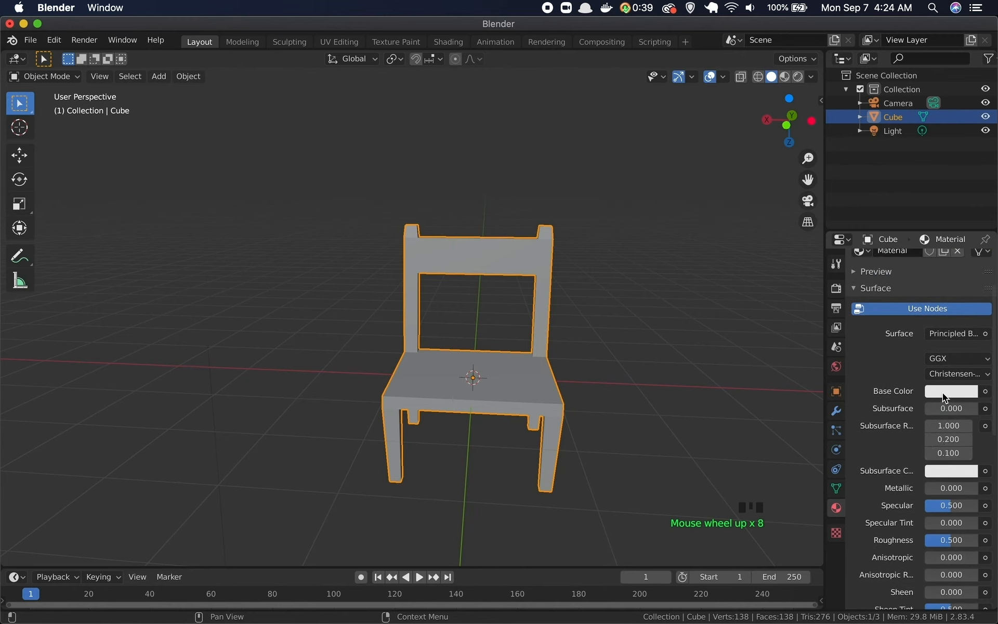
left_click(944, 393)
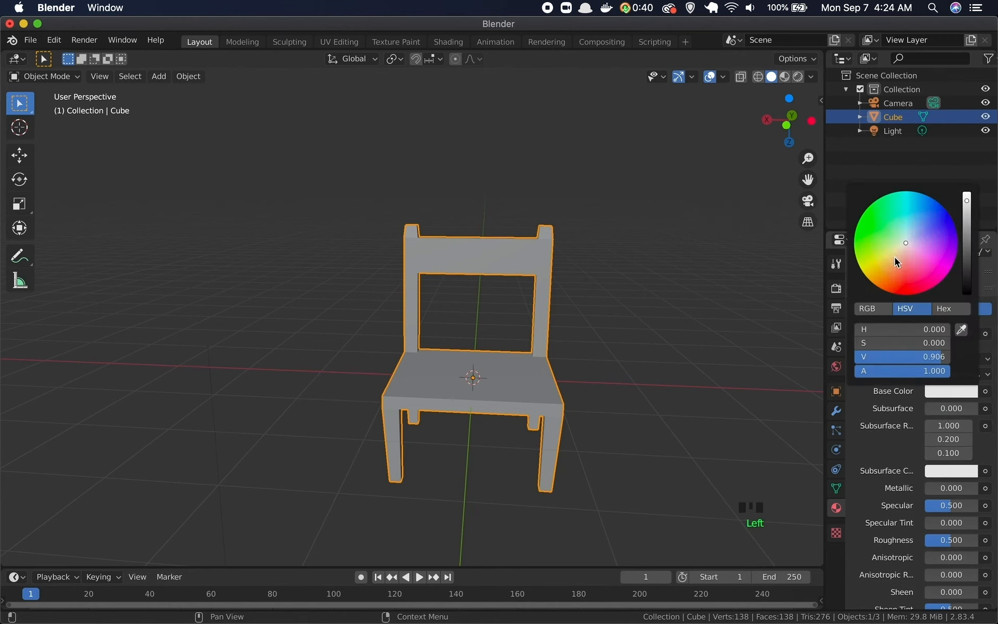
left_click(885, 270)
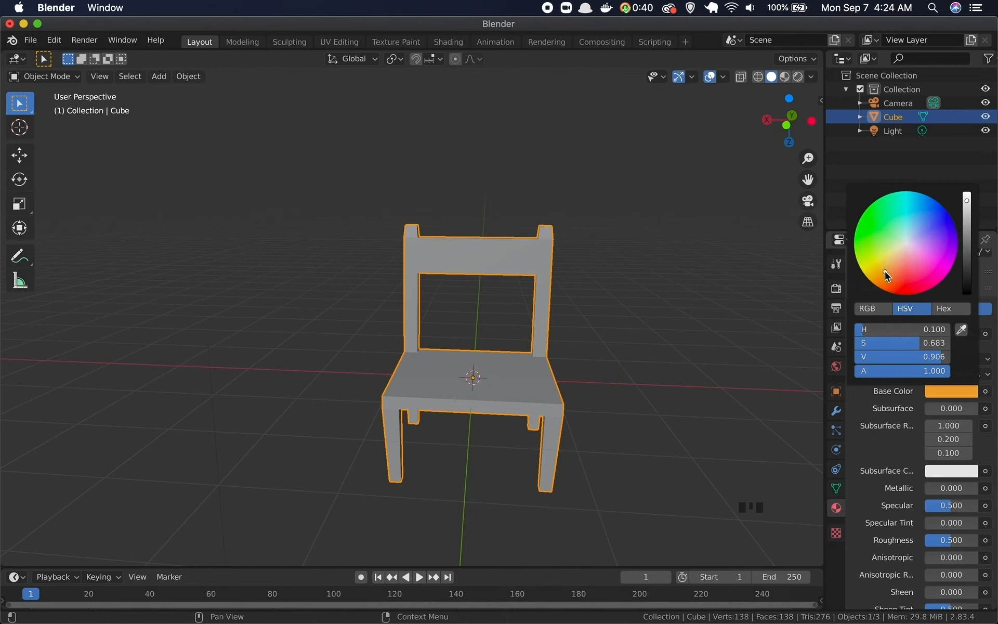
left_click(967, 227)
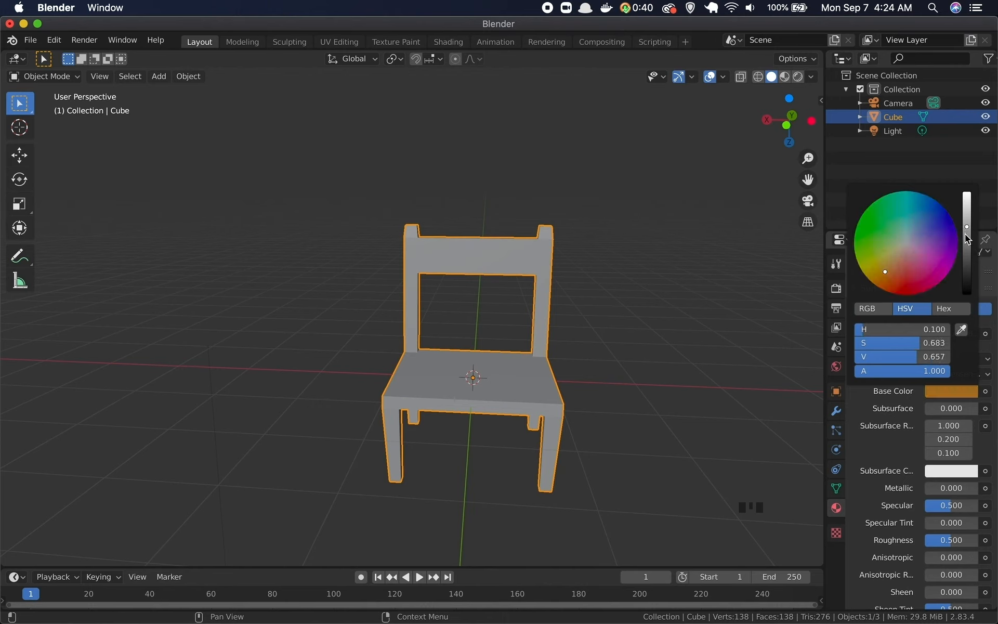
left_click(968, 238)
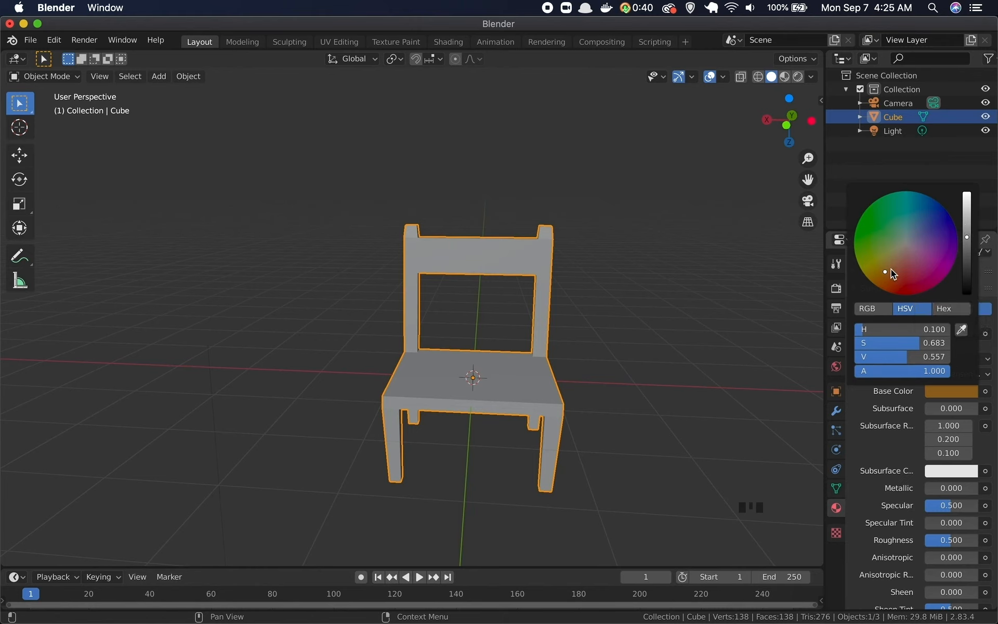
left_click(891, 270)
left_click(745, 320)
left_click(688, 315)
Step: Switch the viewport to wireframe shading with the whole chair in view
middle_click_drag(518, 385, 573, 375)
scroll(635, 326, "down", 2)
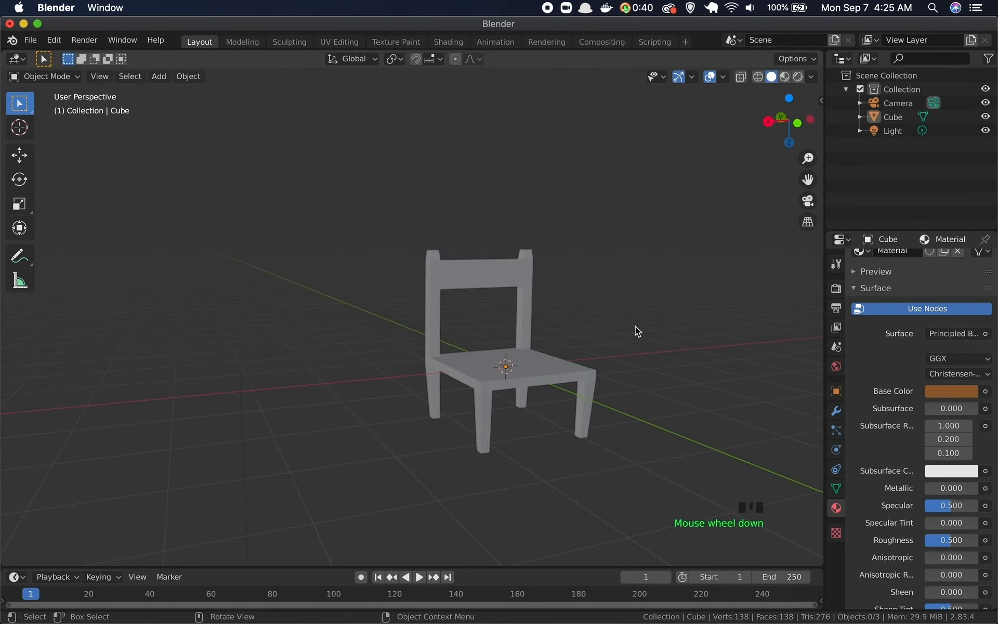
left_click(758, 79)
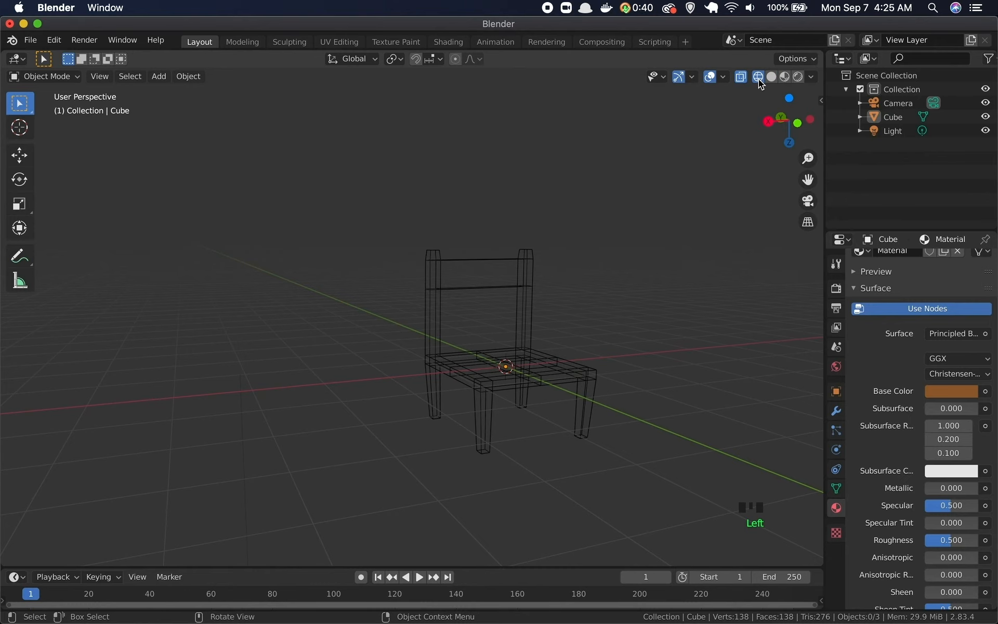
Step: Turn off X-ray and view the chair in solid shading and in material preview shading
left_click(740, 77)
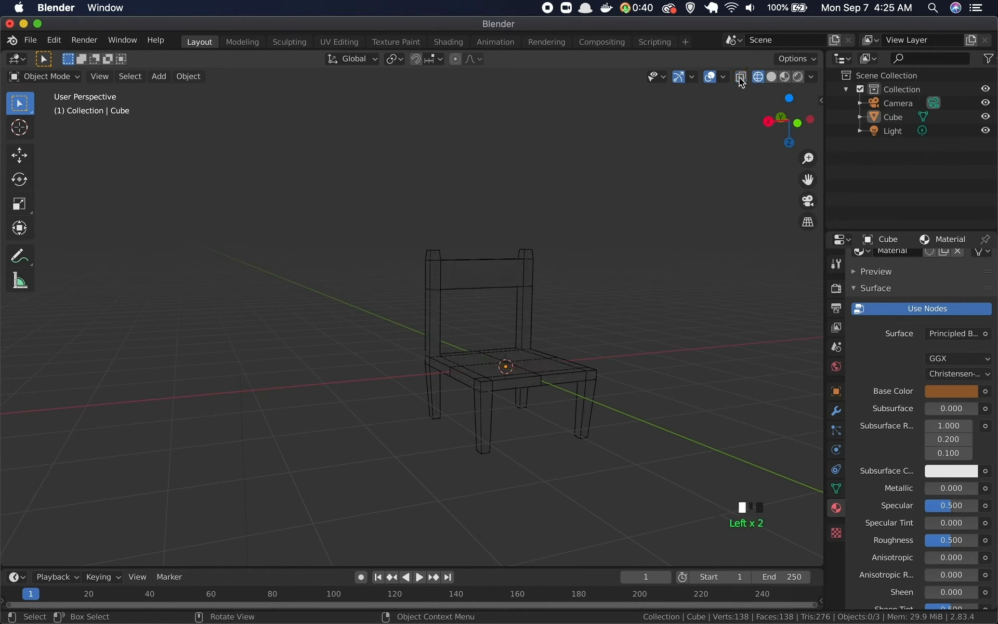
left_click(770, 77)
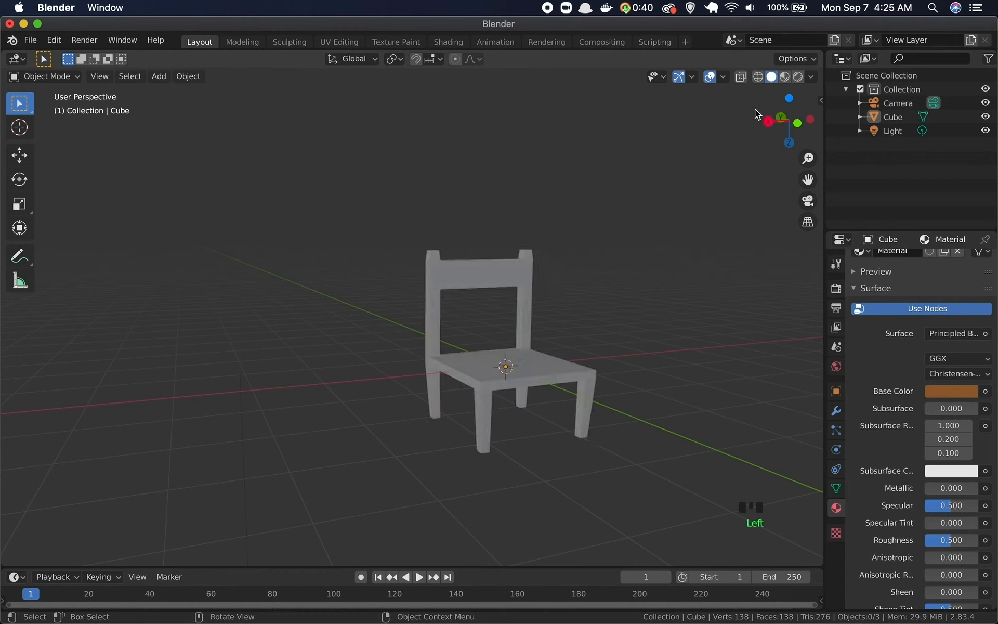
left_click(785, 77)
middle_click_drag(608, 331, 519, 293)
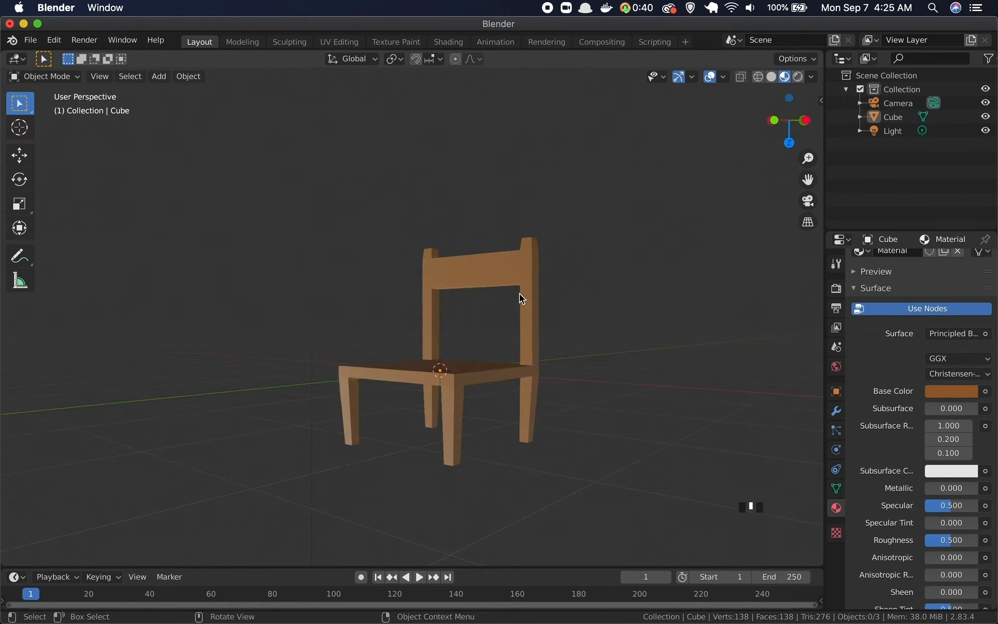
Step: Switch the viewport to rendered shading and look through the scene camera
left_click(796, 79)
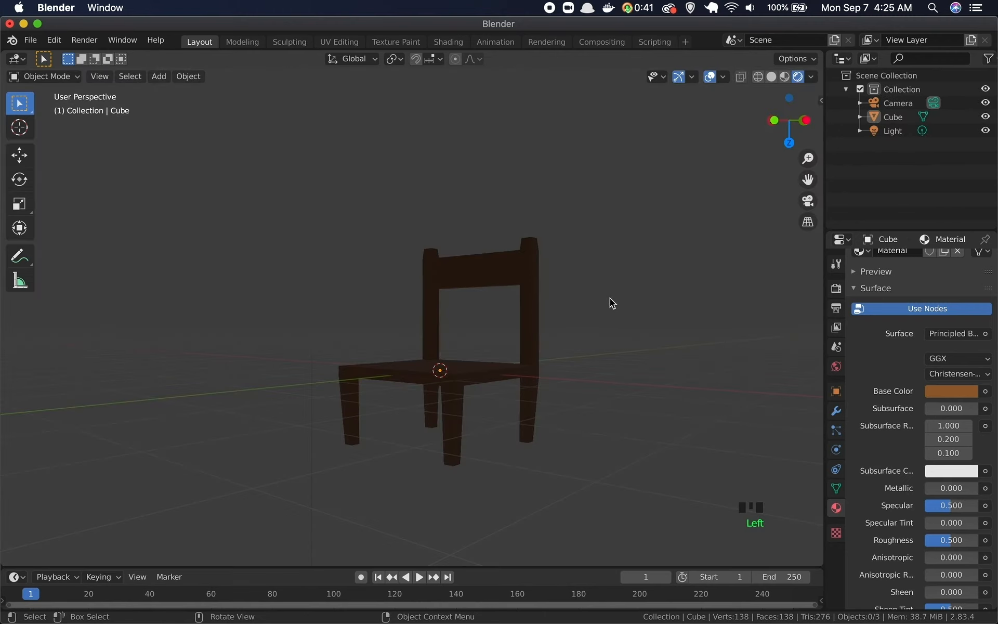
middle_click_drag(609, 299, 563, 308)
scroll(562, 309, "up", 2)
scroll(557, 304, "down", 5)
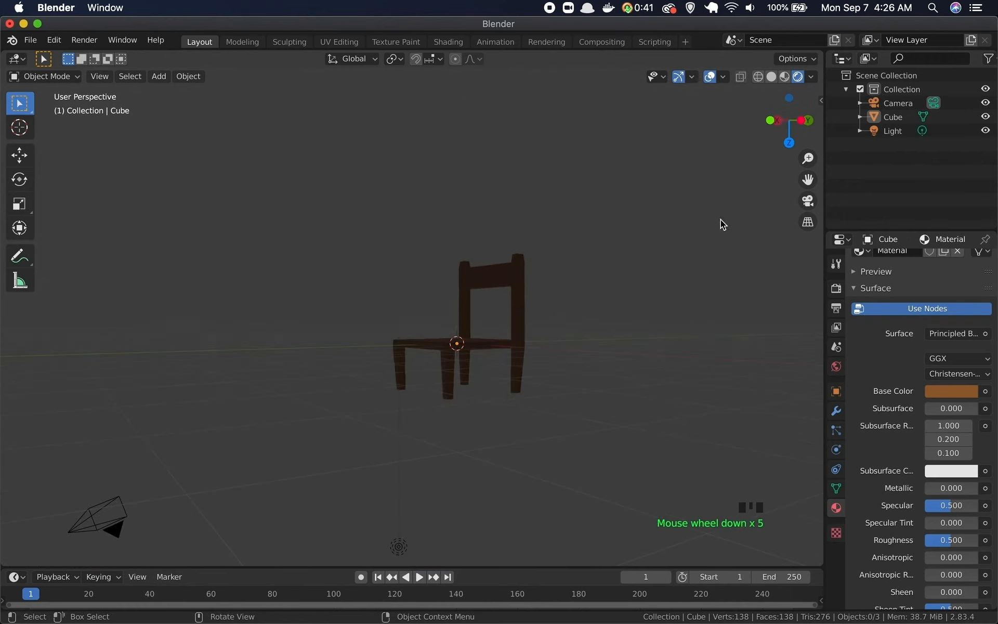
left_click(808, 202)
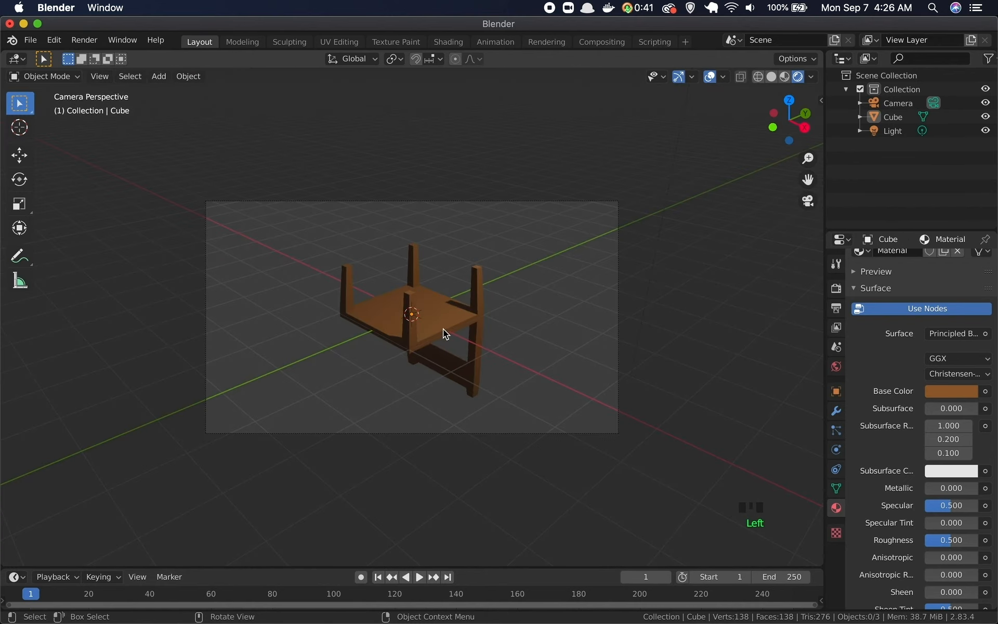
Step: Select the chair and rotate it 180° around the global X axis
left_click(466, 332)
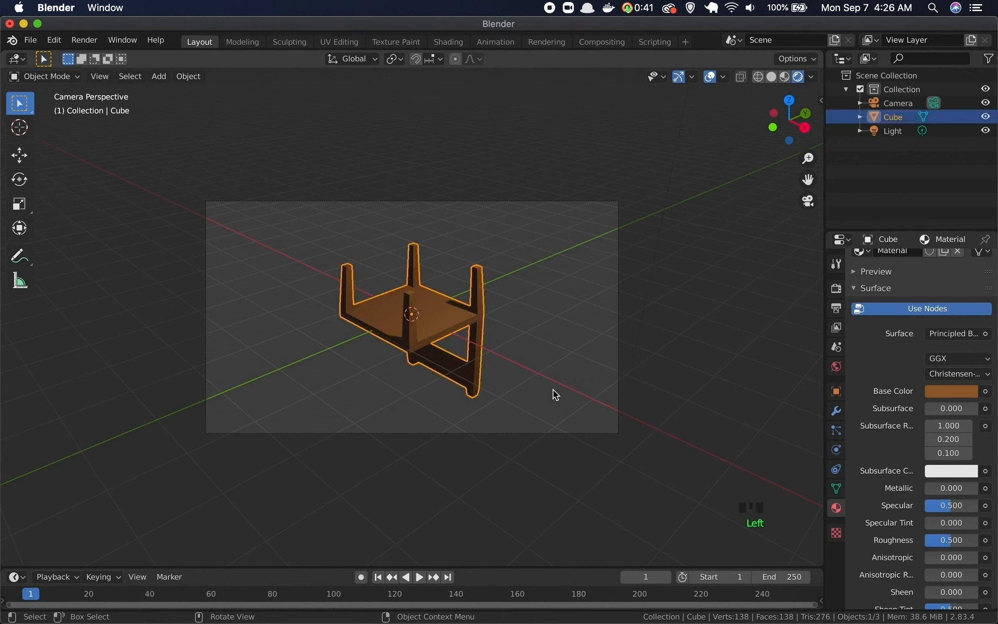
key("r")
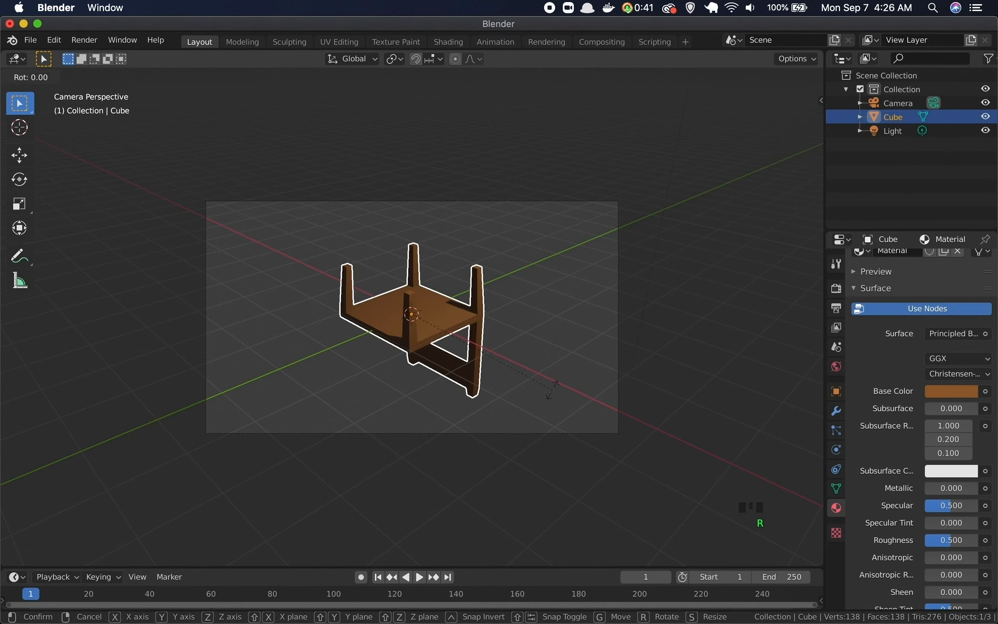
key("x")
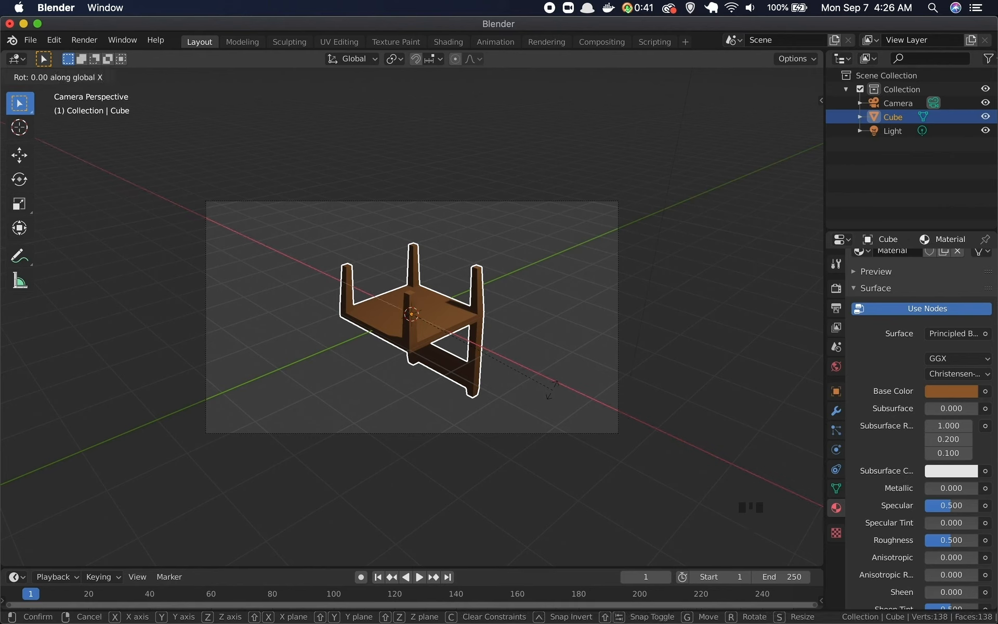
type("180")
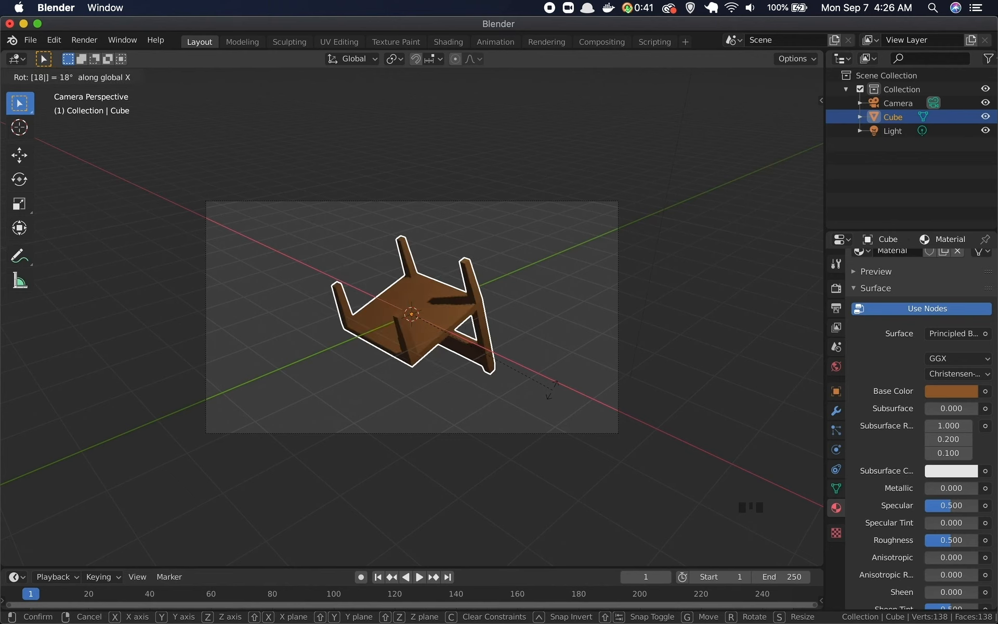
key("Return")
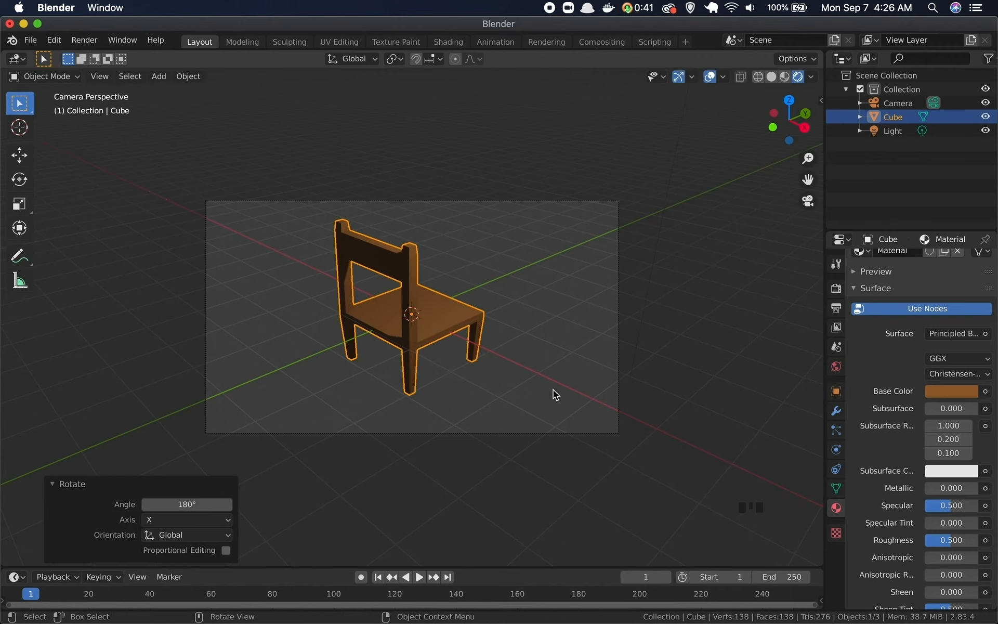
Step: Inspect the rotated chair from the side and front, and return to the camera view
middle_click_drag(532, 386, 446, 391)
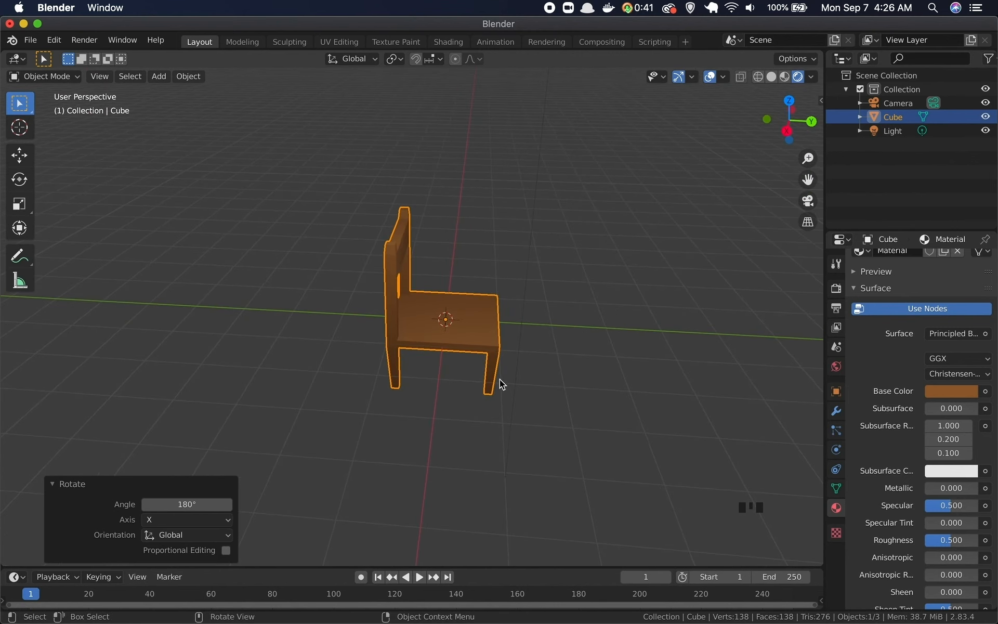
middle_click_drag(519, 374, 379, 389)
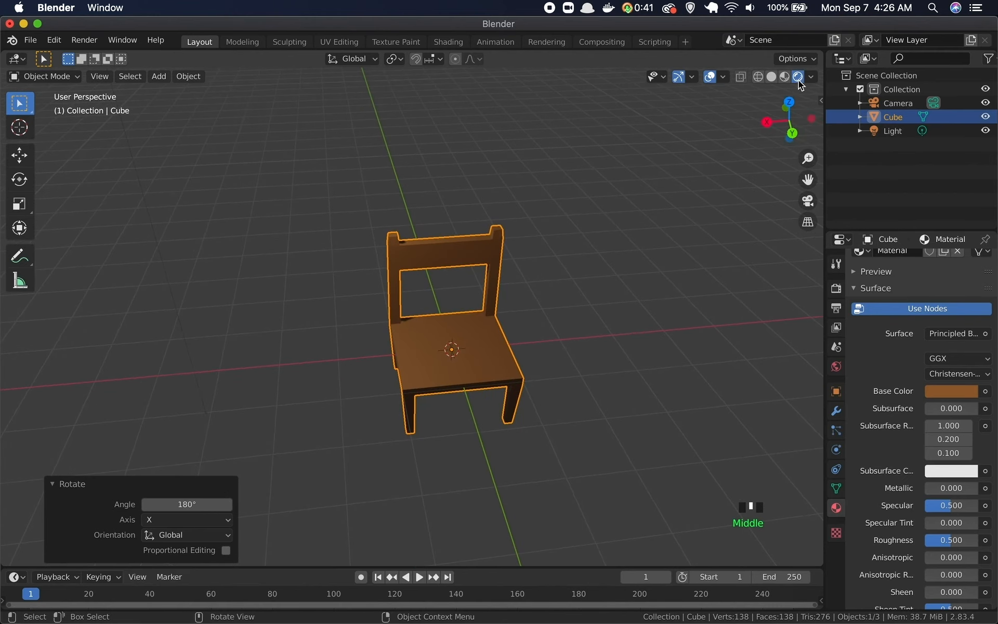
left_click(806, 202)
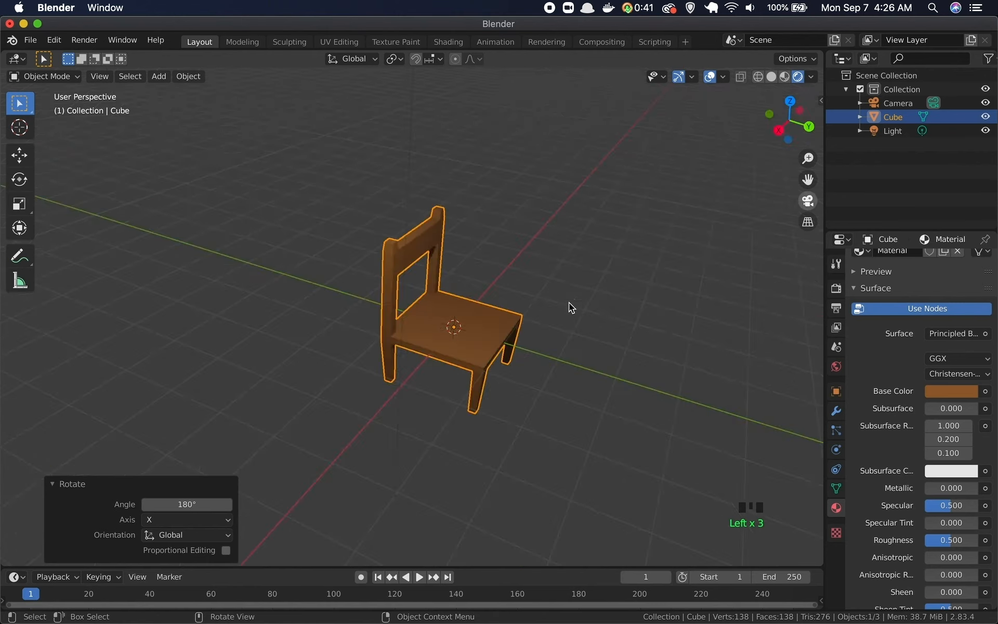
left_click(803, 201)
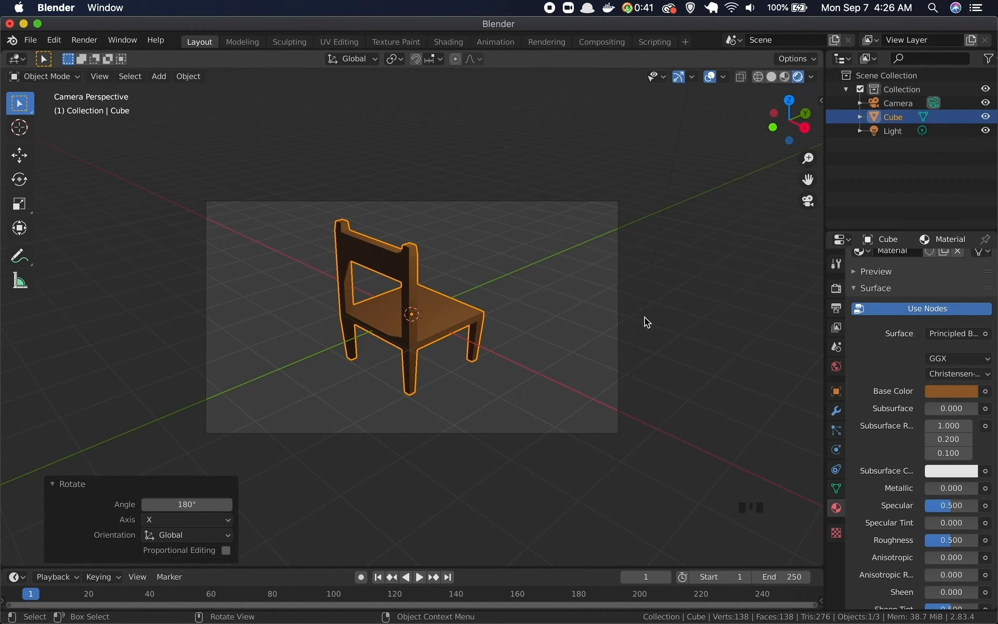
middle_click_drag(645, 316, 516, 322)
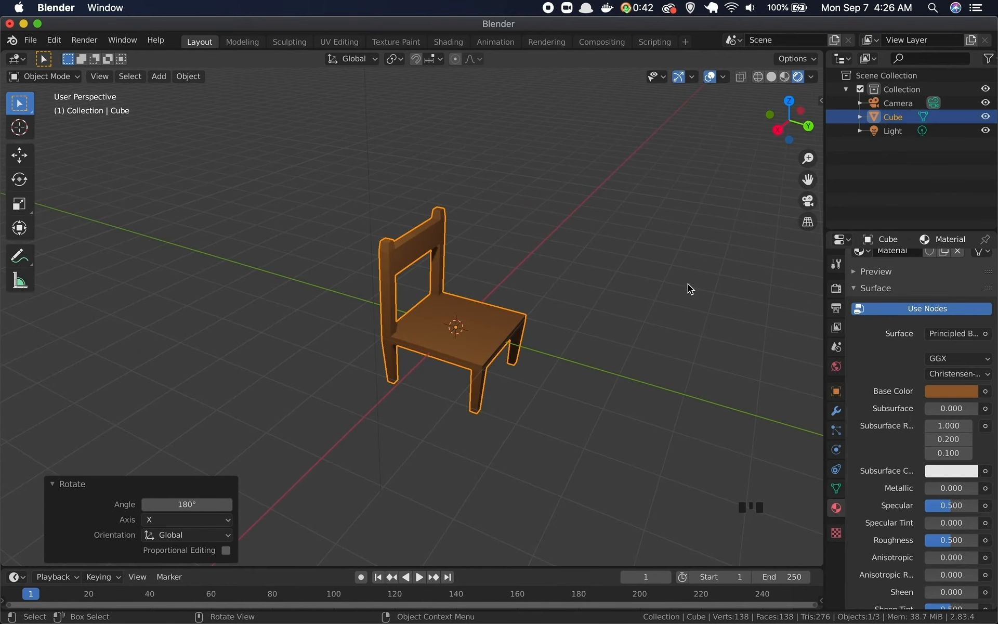
left_click(805, 200)
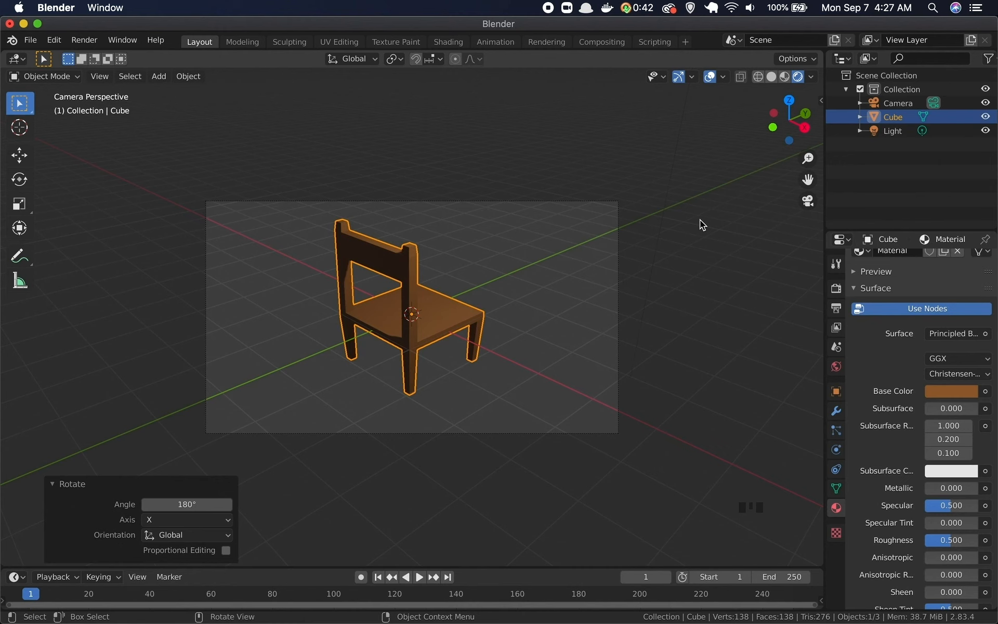
Step: Enable Lock Camera to View and reframe the camera so the chair's front faces it, centred in the frame
key("n")
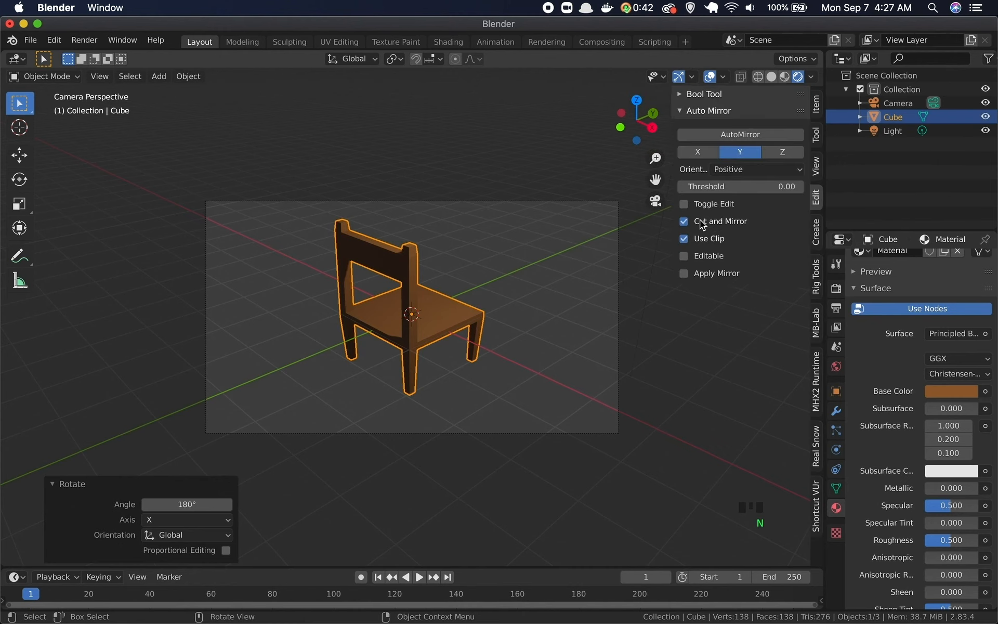
left_click(816, 166)
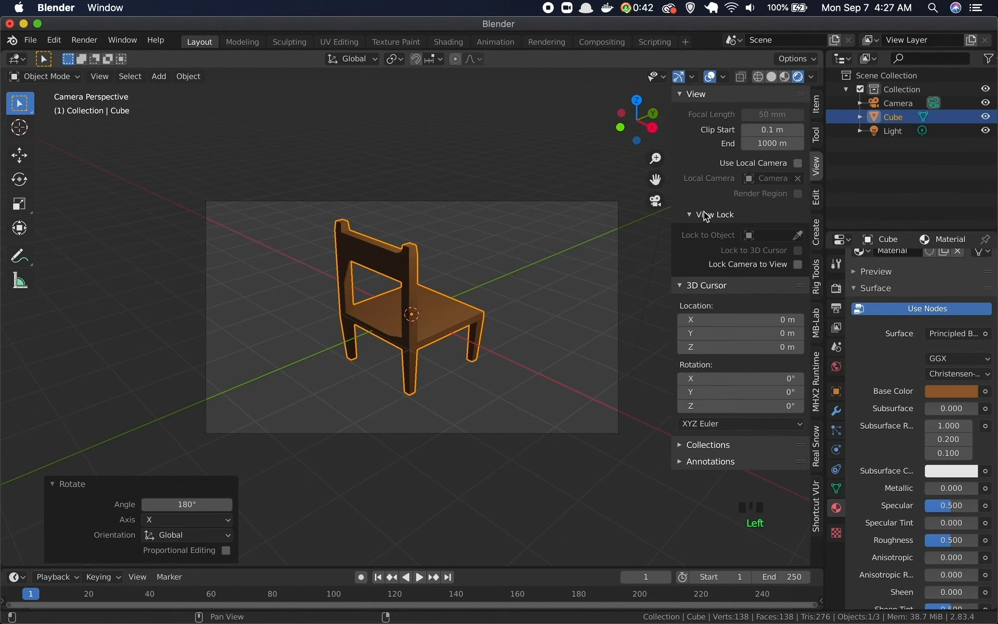
left_click(797, 265)
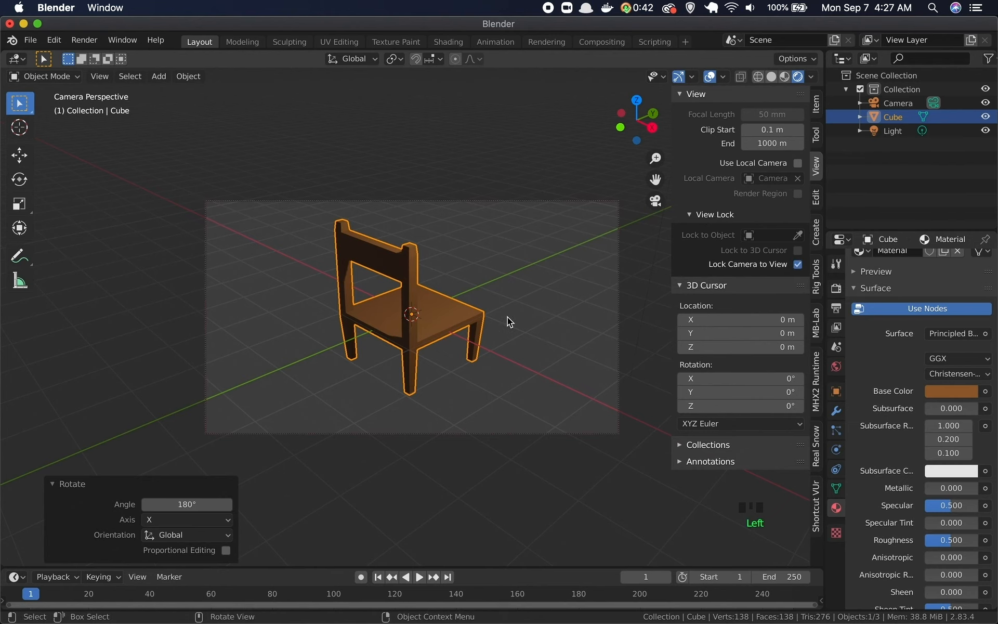
middle_click_drag(436, 345, 284, 343)
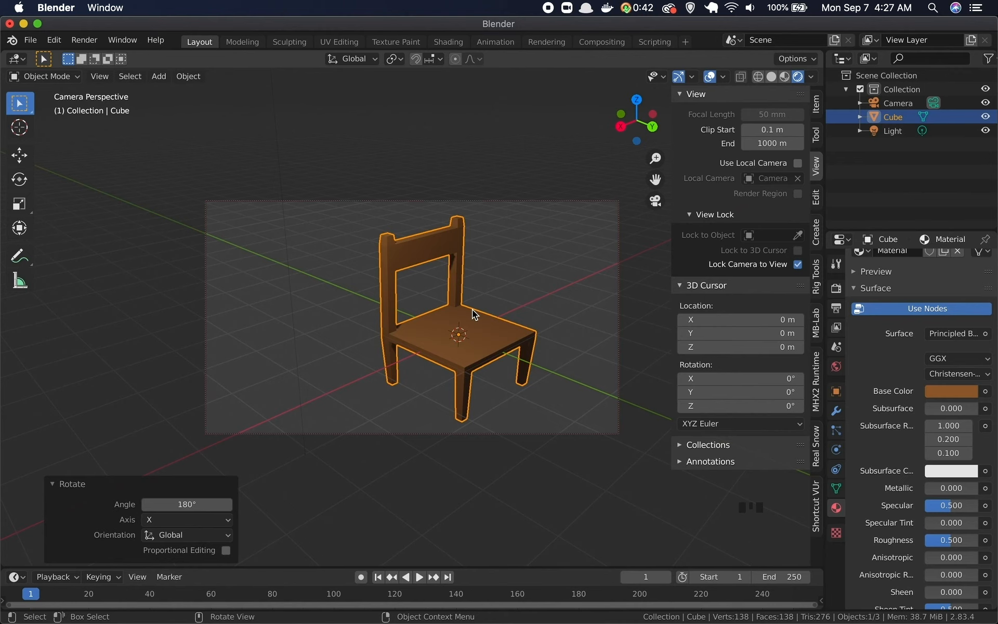
middle_click_drag(414, 370, 382, 363, "shift")
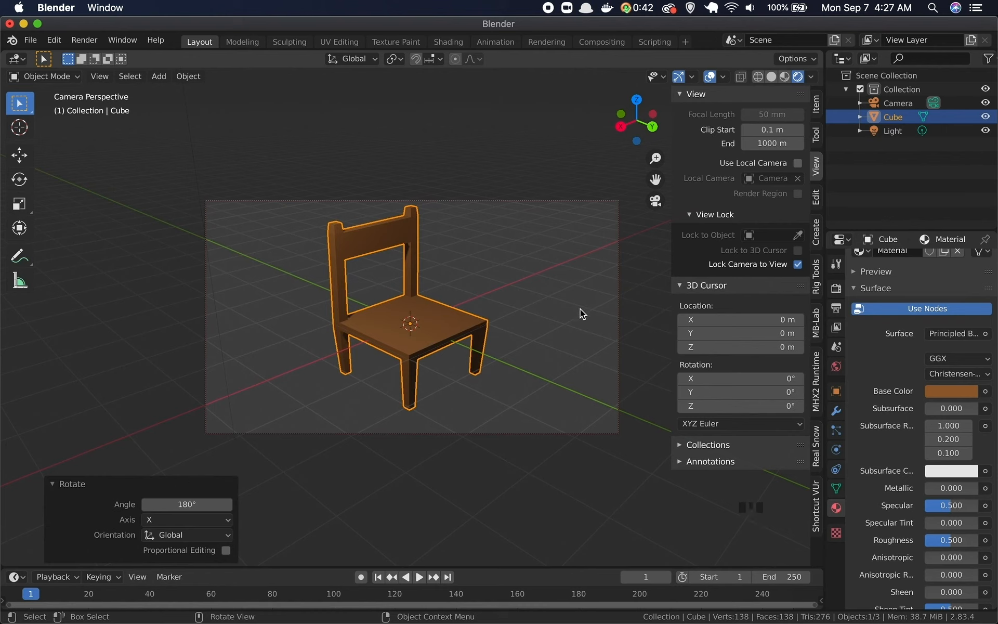
Step: Disable Lock Camera to View, hide the viewport sidebar and deselect the chair
left_click(799, 265)
key("n")
left_click(555, 278)
Step: Check the camera and light objects around the chair, leave the camera selected, and return to the camera view
middle_click_drag(639, 349, 296, 215)
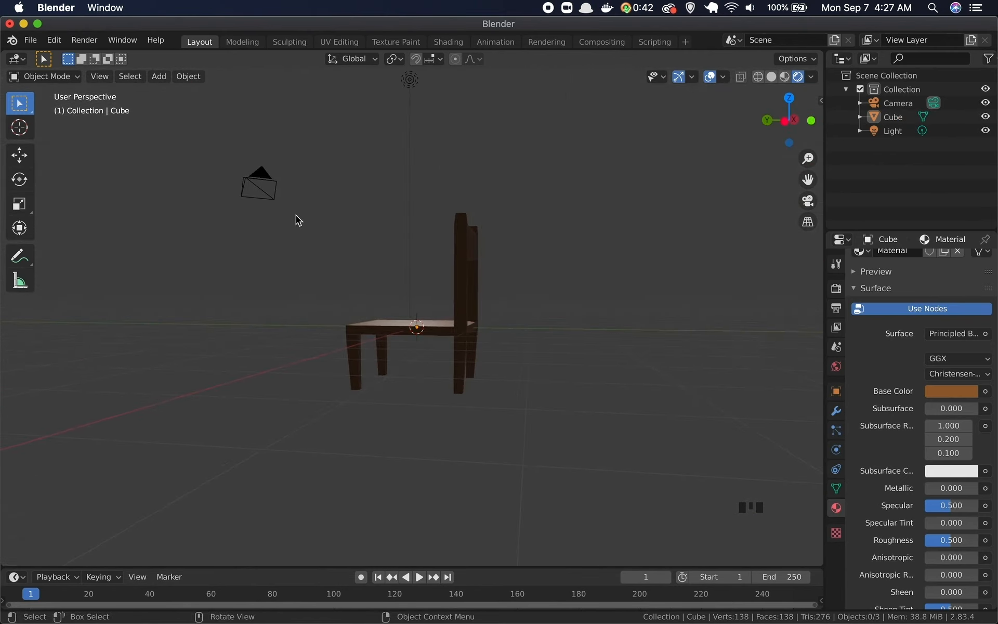
left_click(261, 186)
left_click(410, 81)
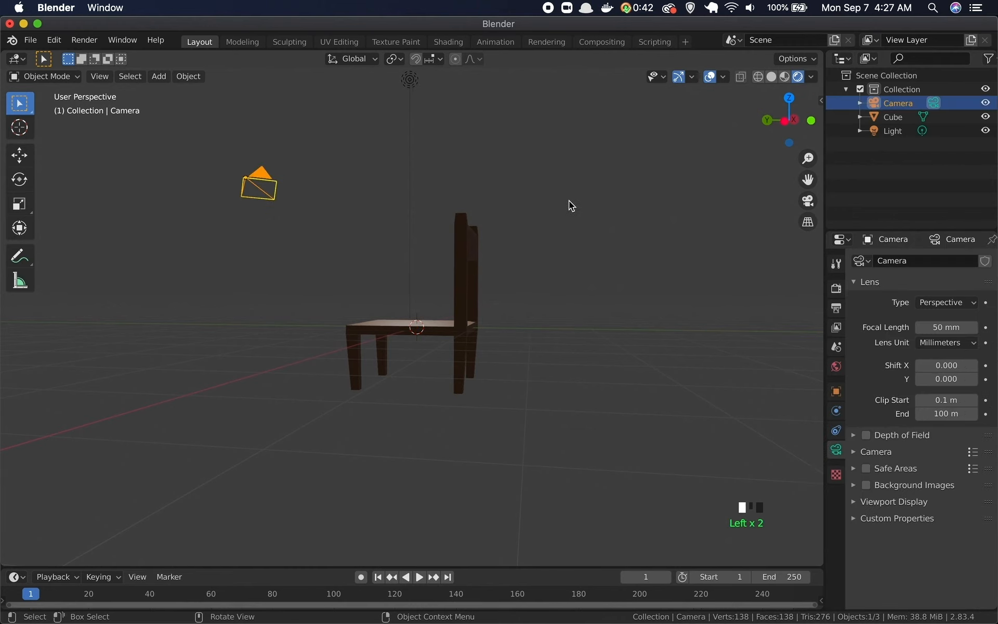
left_click(259, 196)
left_click(406, 87)
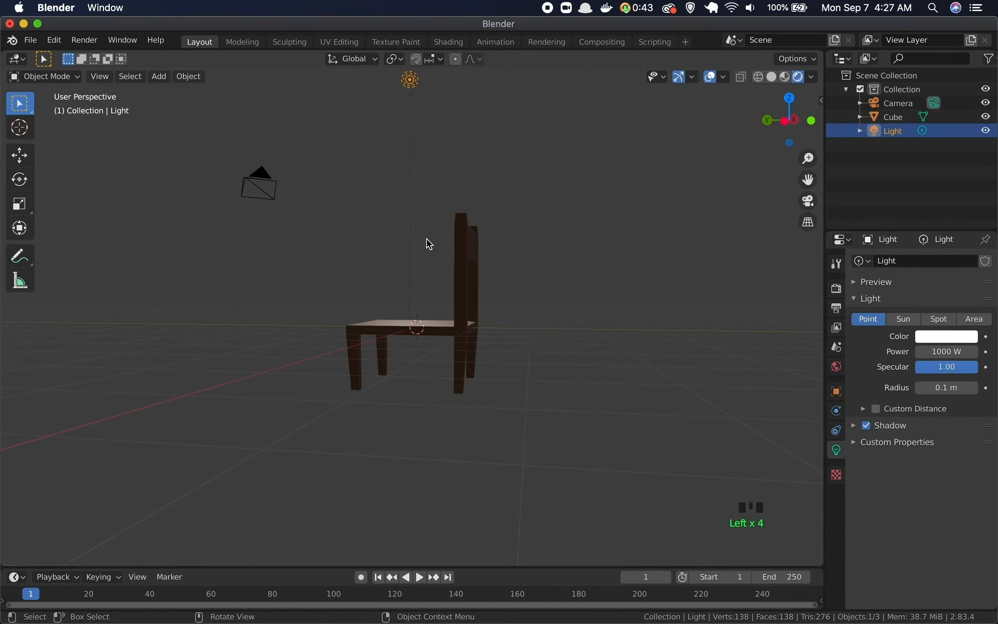
left_click(253, 181)
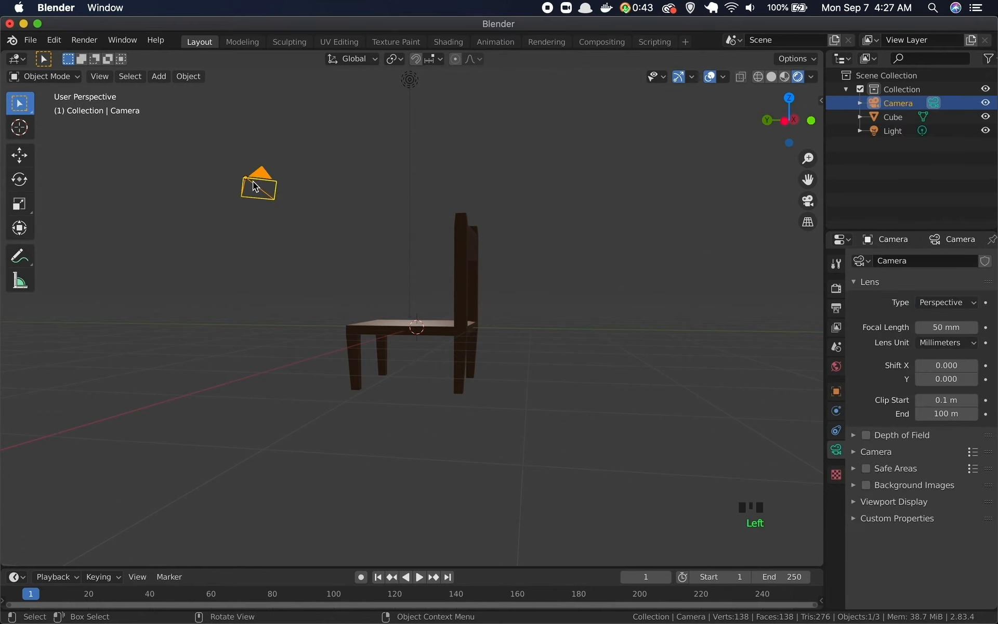
left_click(808, 202)
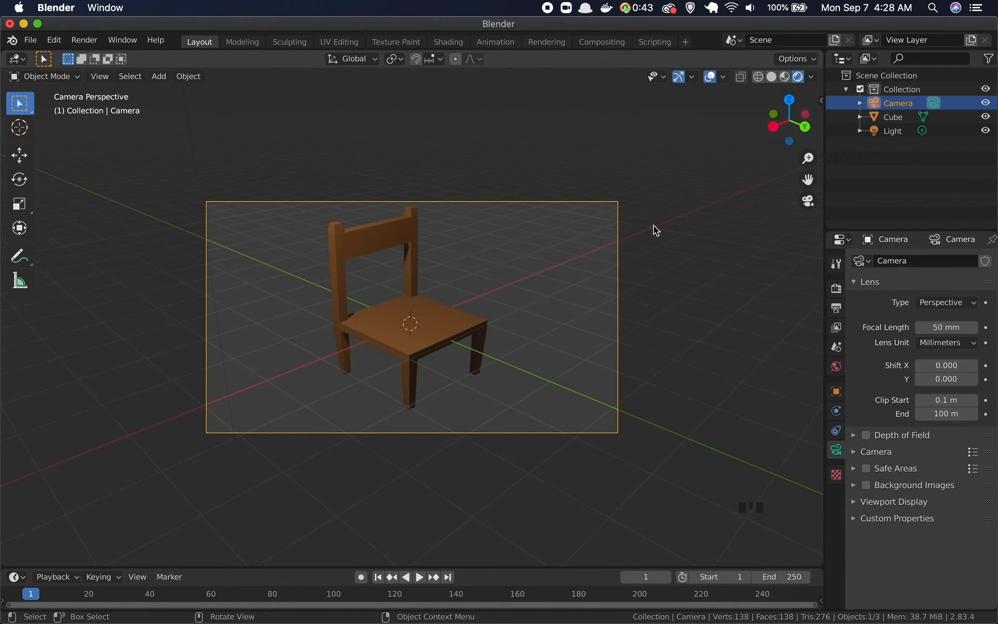
Step: Render the camera view as a still image and close the render window
left_click(81, 40)
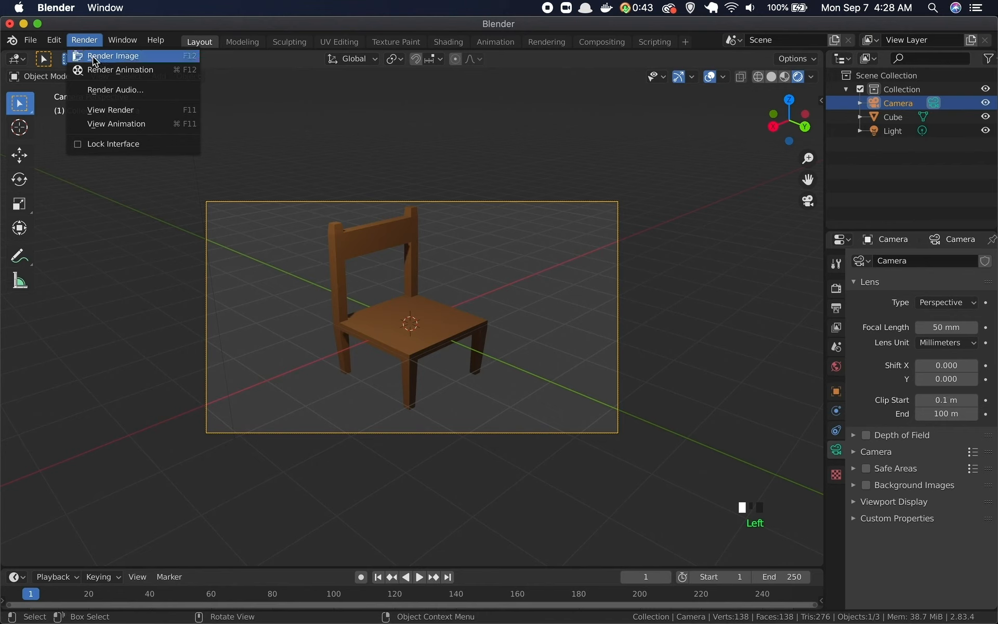
left_click(93, 56)
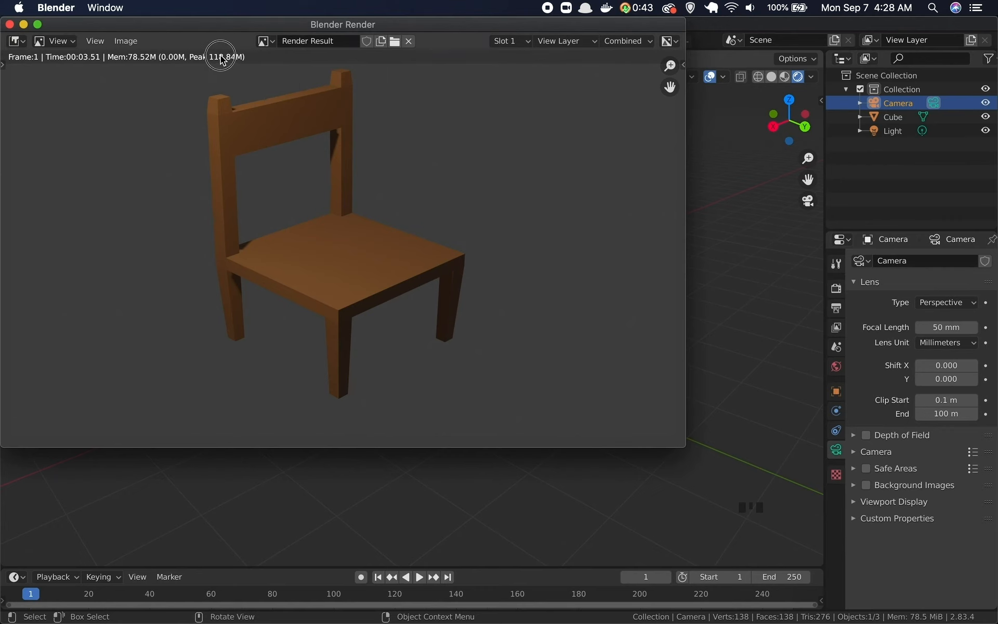
left_click(9, 24)
Step: Render the image again, view the Save As options for the result, and close the render without saving
left_click(77, 39)
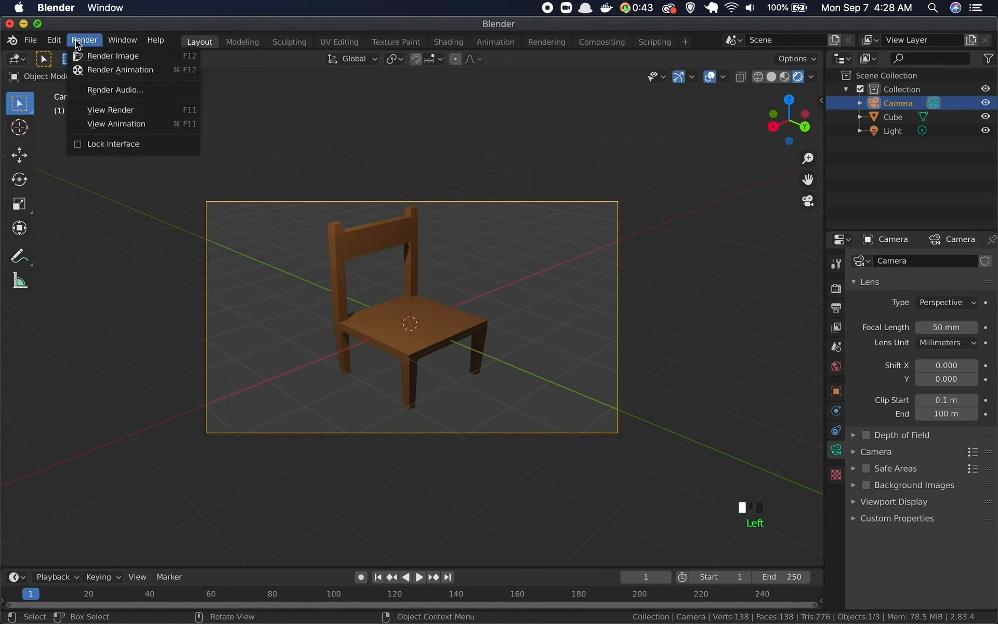
left_click(117, 59)
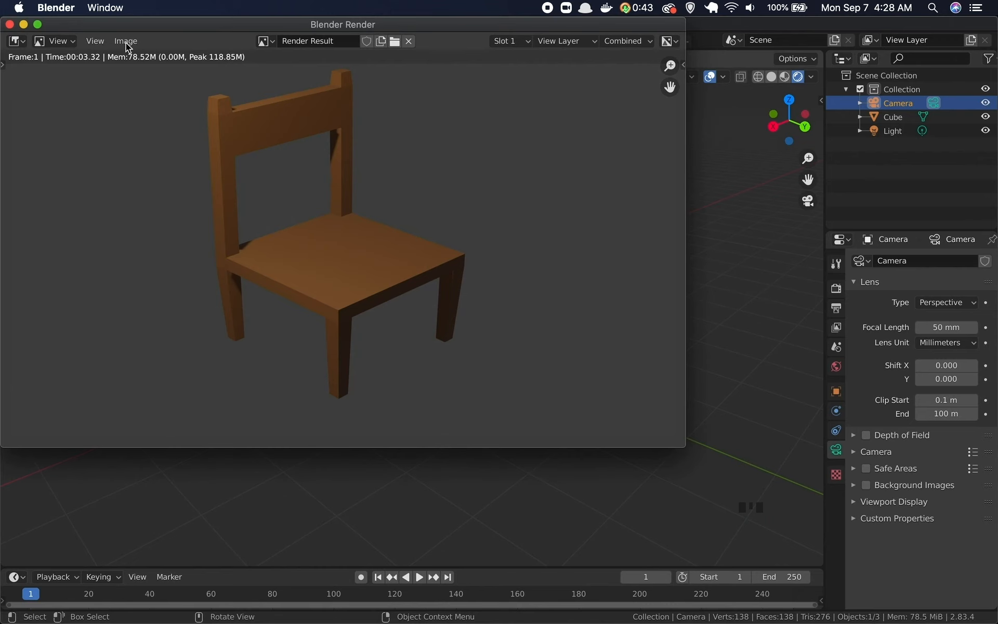
left_click(126, 43)
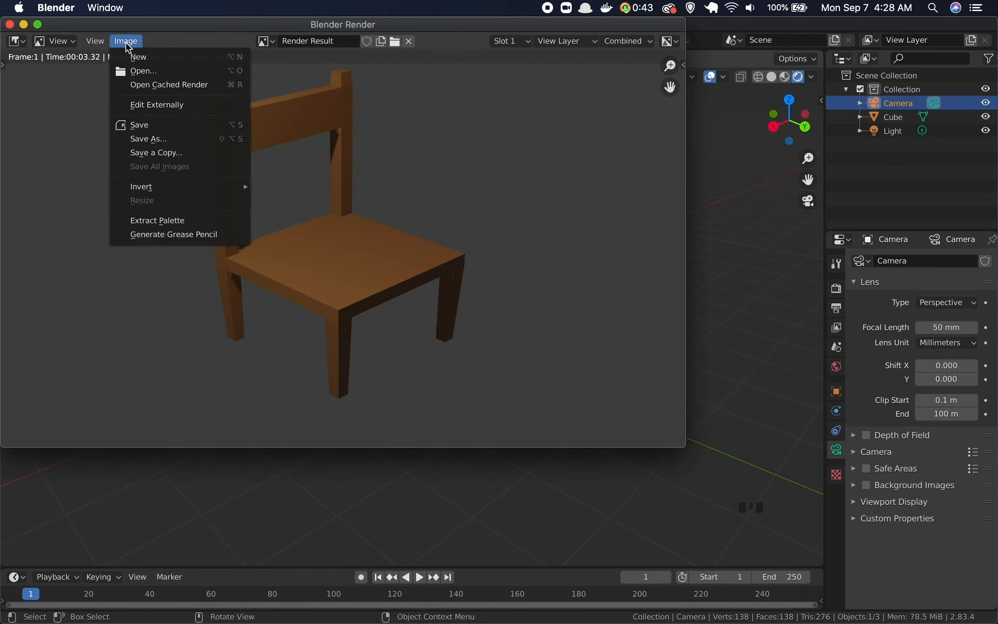
left_click(151, 136)
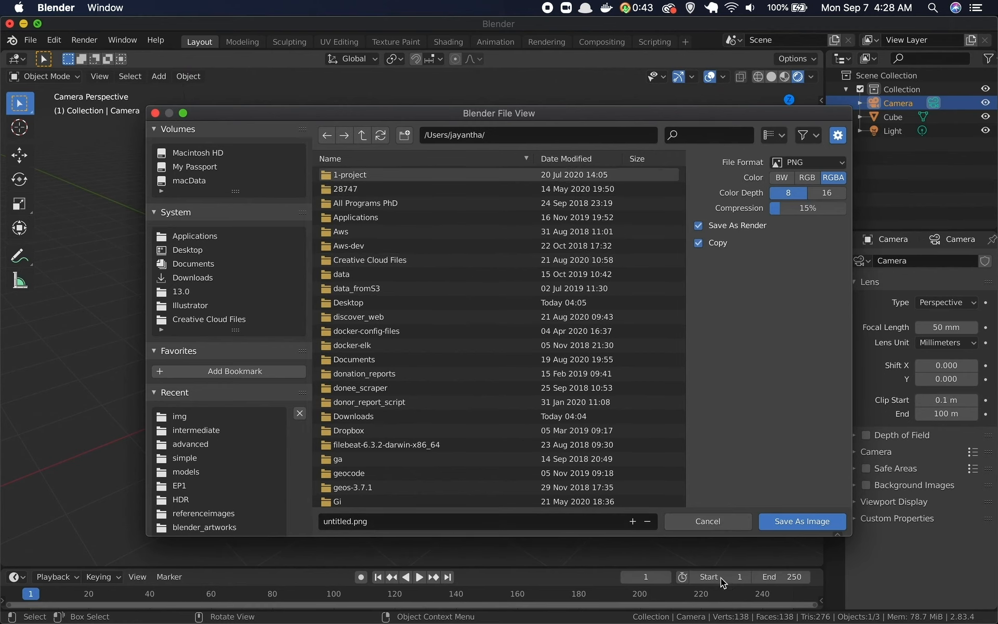
left_click(681, 517)
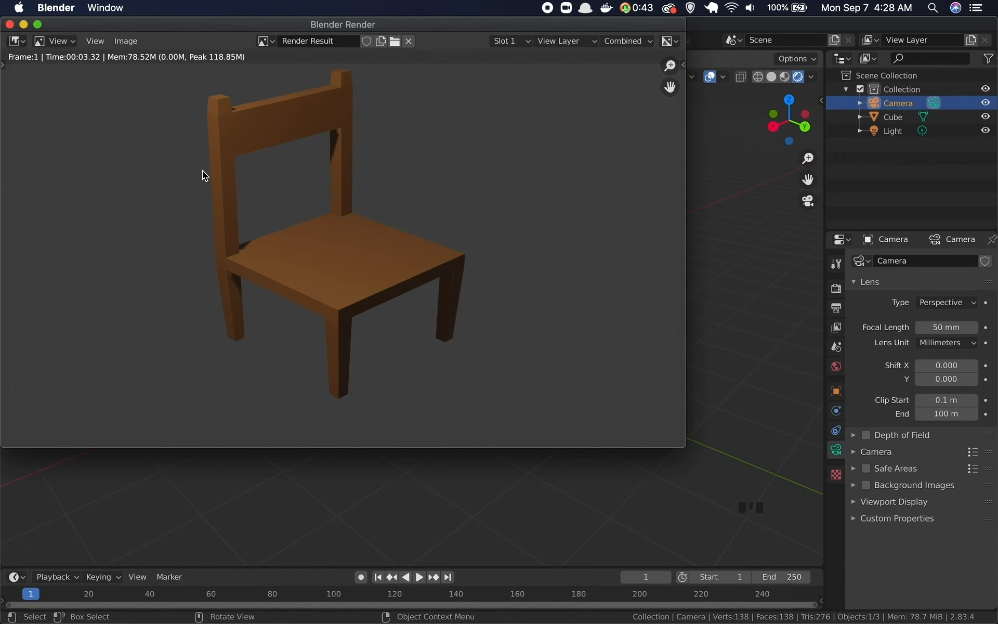
left_click(10, 24)
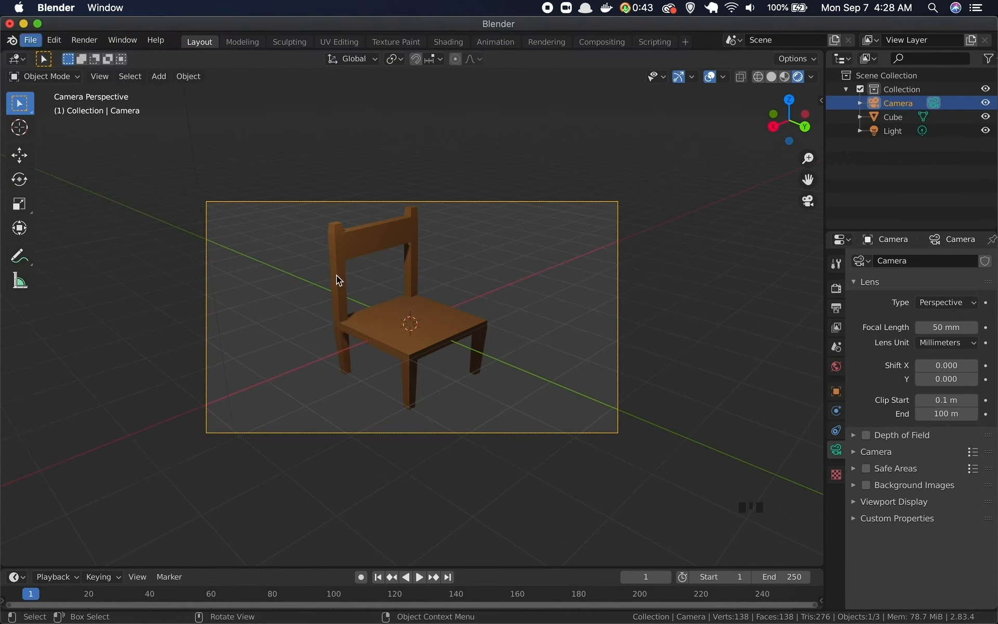
key("super+s")
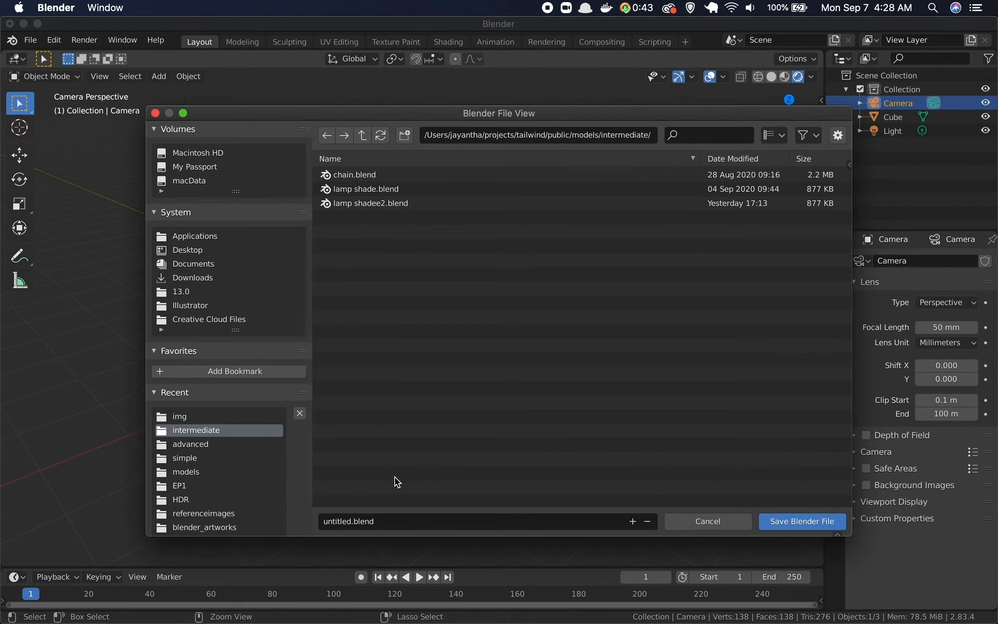
left_click(395, 521)
type("chair")
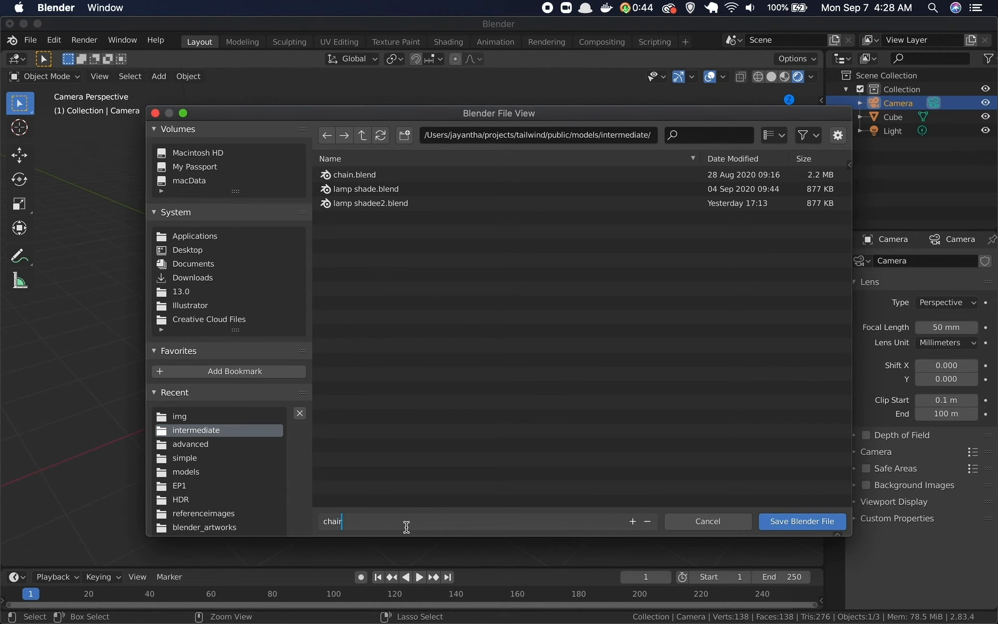
type(".blend")
left_click(696, 518)
left_click(699, 526)
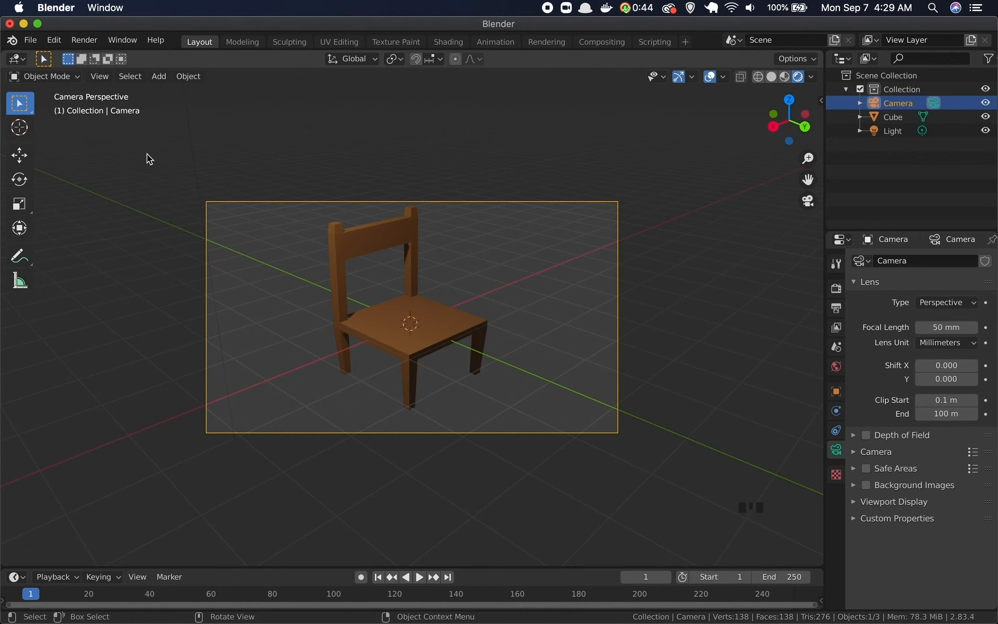
Step: Switch to the Chrome browser, open true3d.me and look through the Latest Models on its home page
left_click(218, 42)
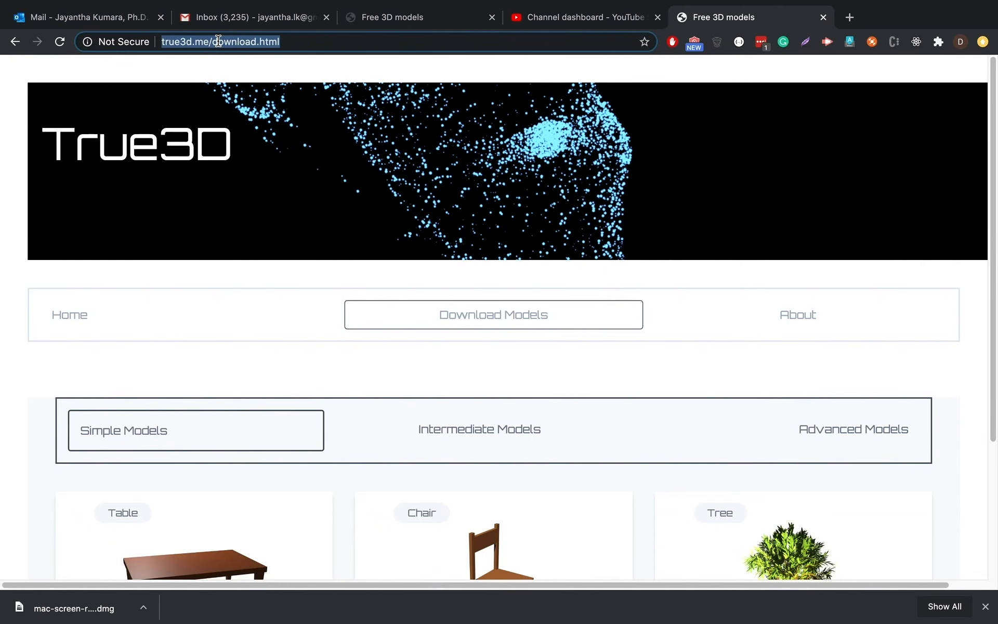
type("true3d.me")
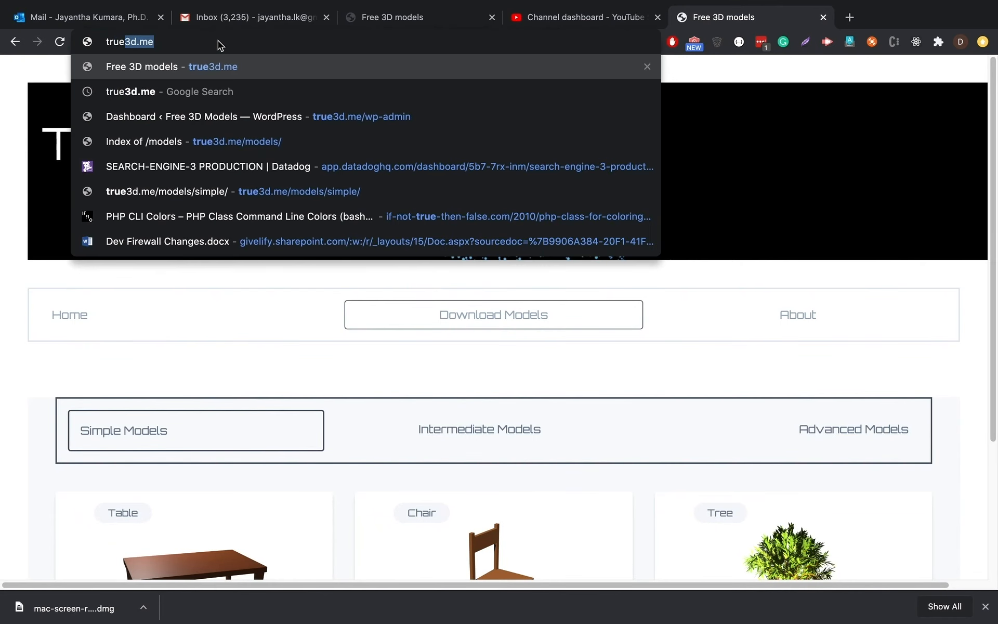
key("Return")
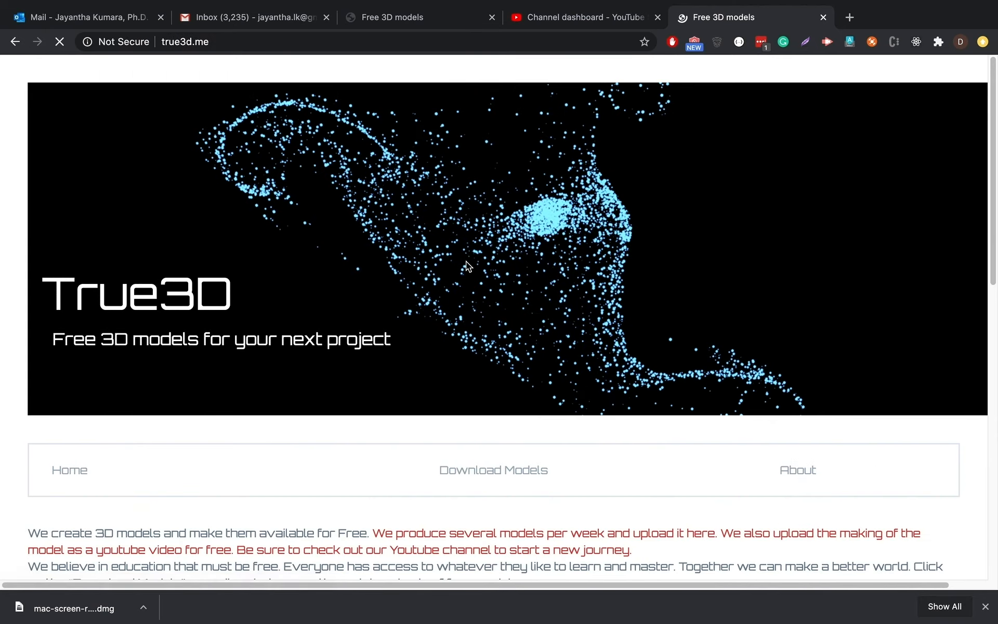
scroll(332, 375, "down", 7)
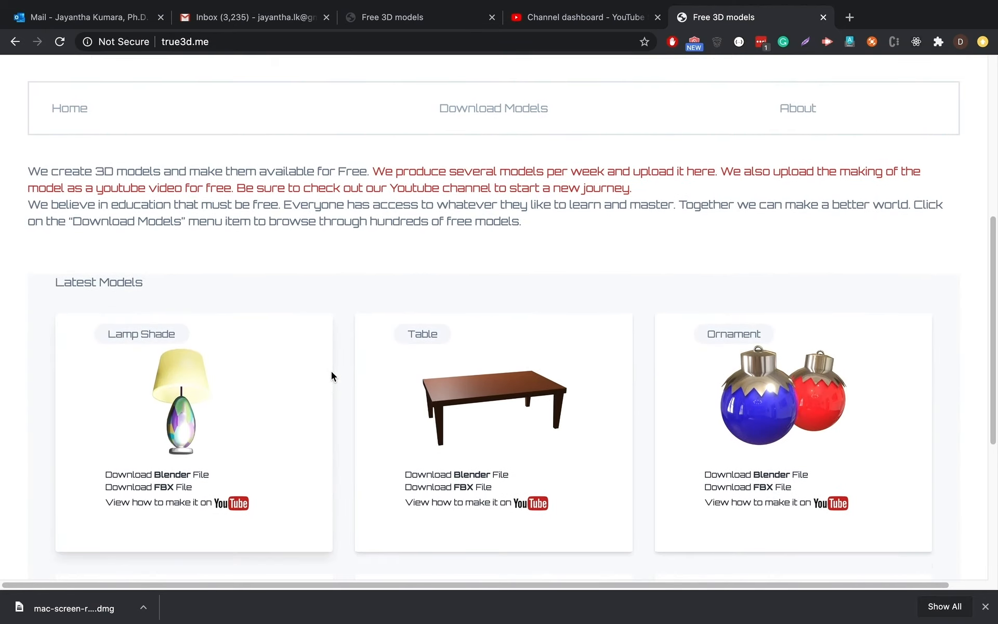
scroll(331, 372, "down", 5)
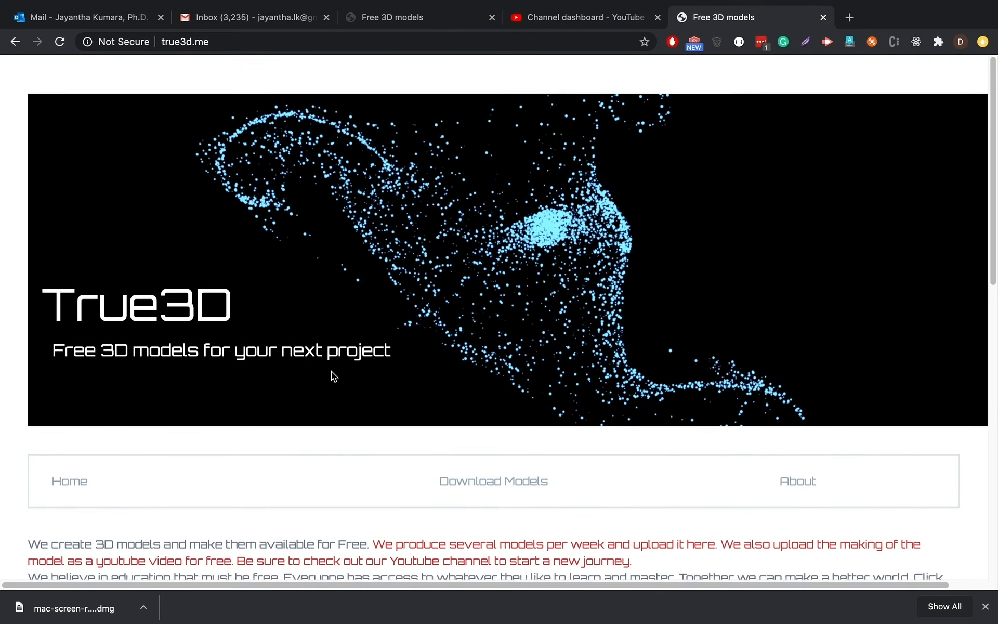
scroll(332, 371, "down", 10)
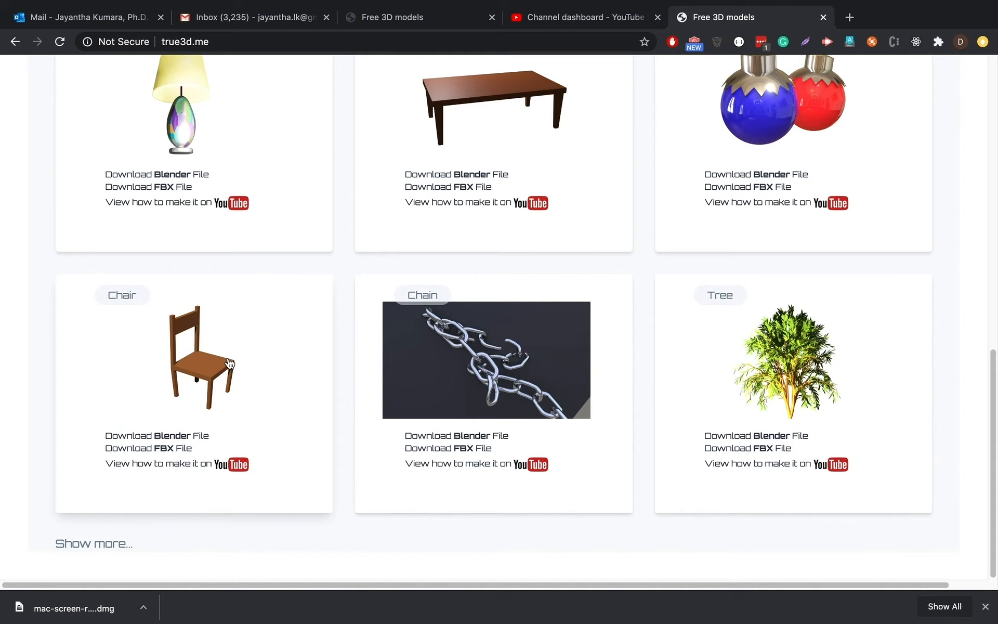
scroll(219, 343, "up", 15)
scroll(218, 339, "down", 10)
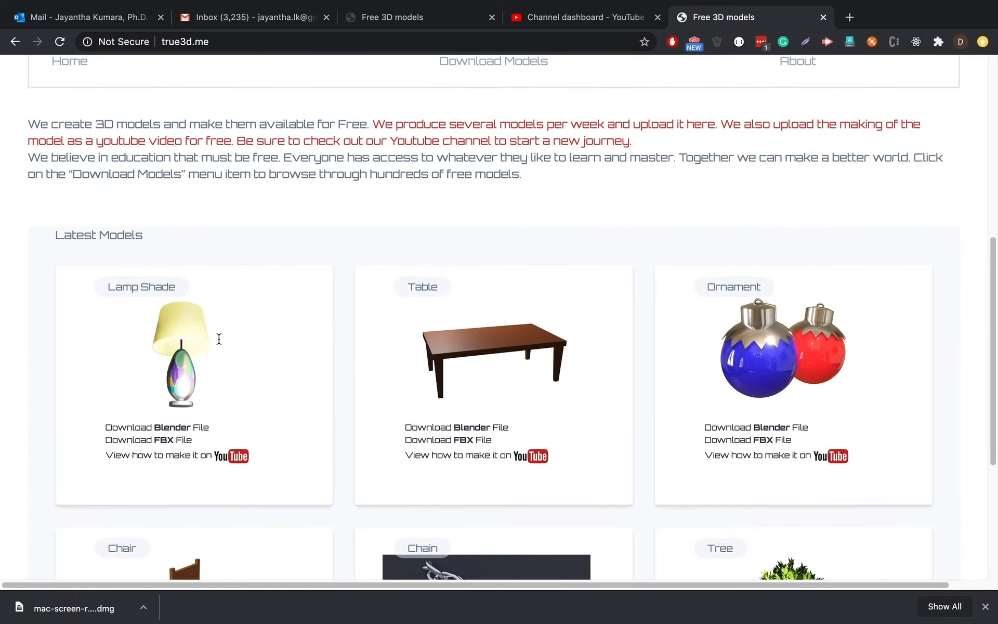
Step: Check the Blender and FBX file downloads of the Lamp Shade model without saving either file
left_click(174, 270)
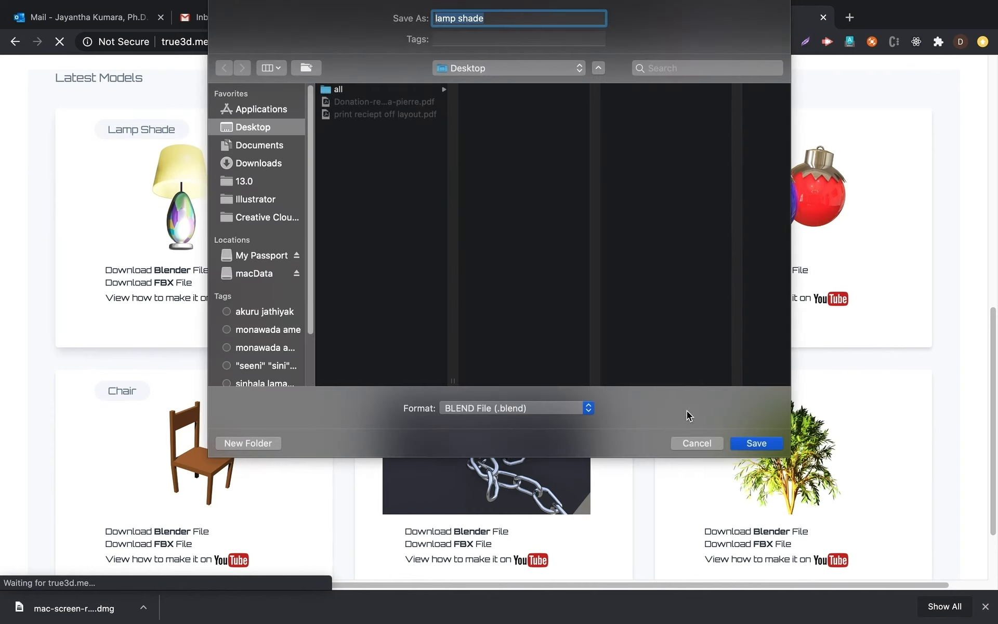
left_click(697, 441)
left_click(164, 283)
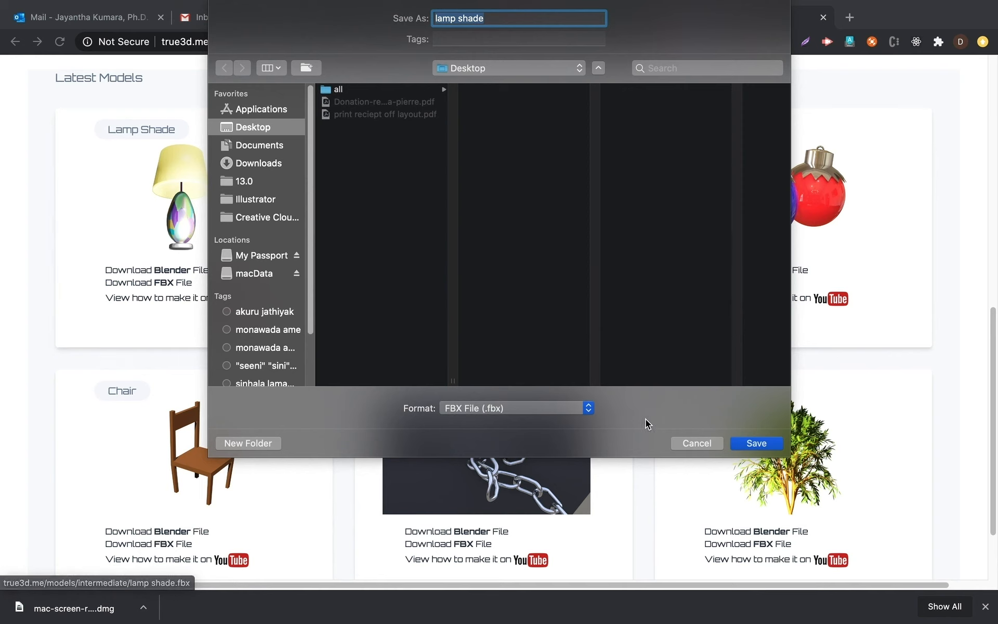
left_click(699, 444)
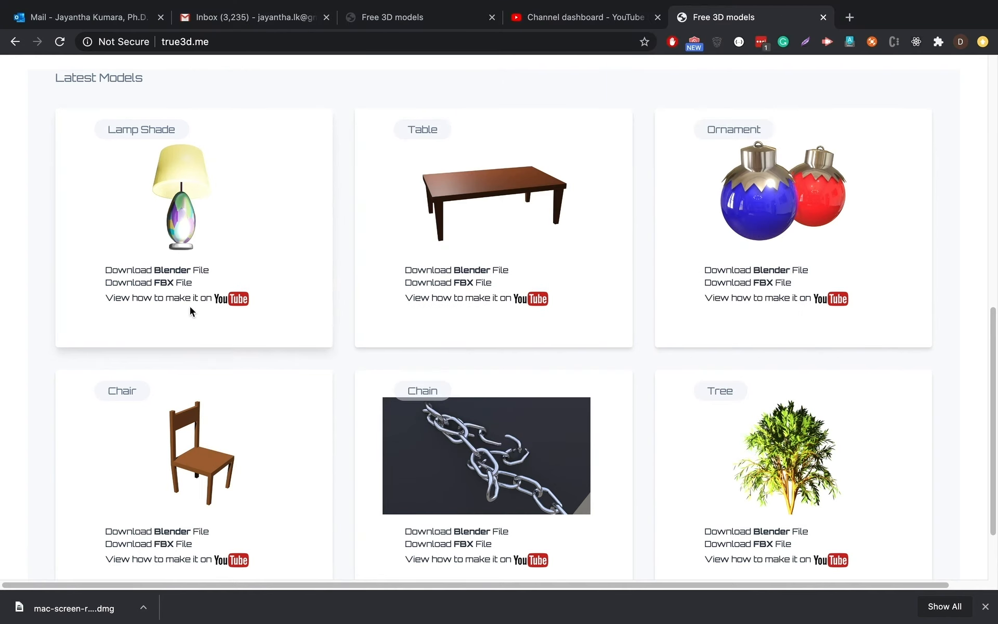
Step: View the YouTube channel linked from the Chair model and return to the model site
scroll(208, 297, "down", 2)
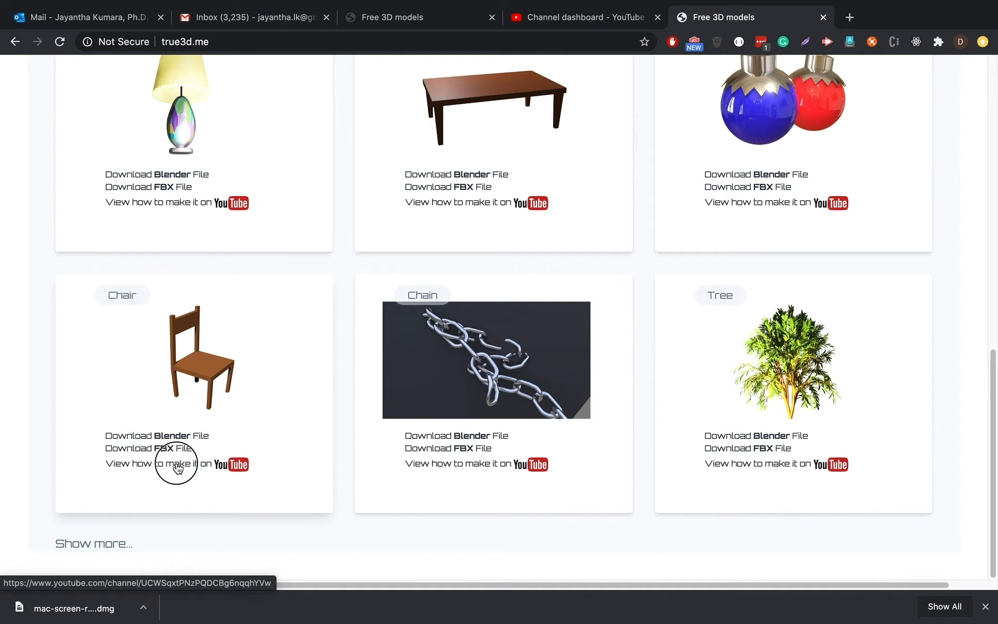
left_click(177, 468)
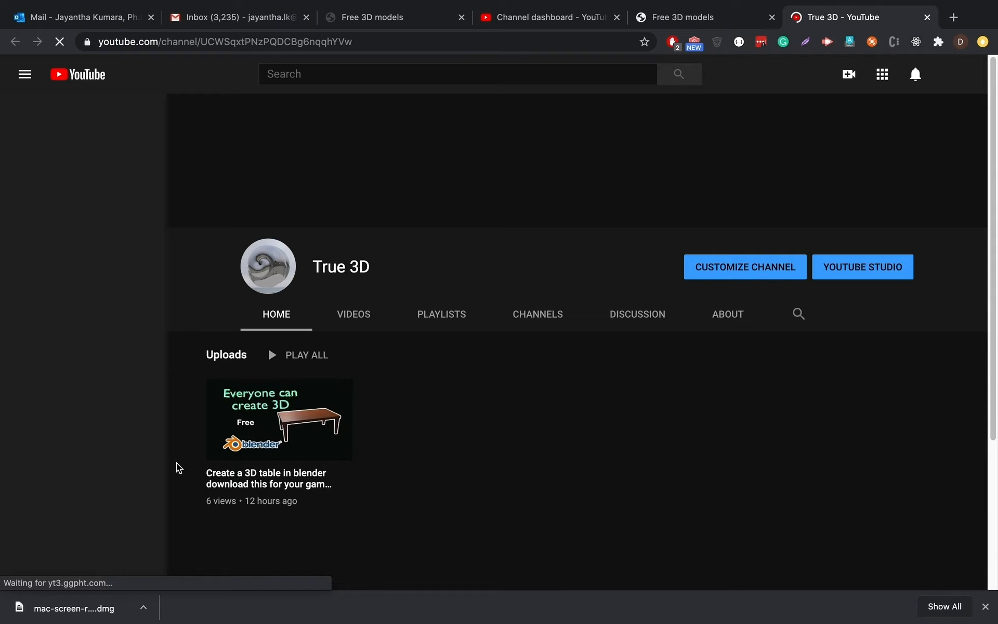
left_click(927, 18)
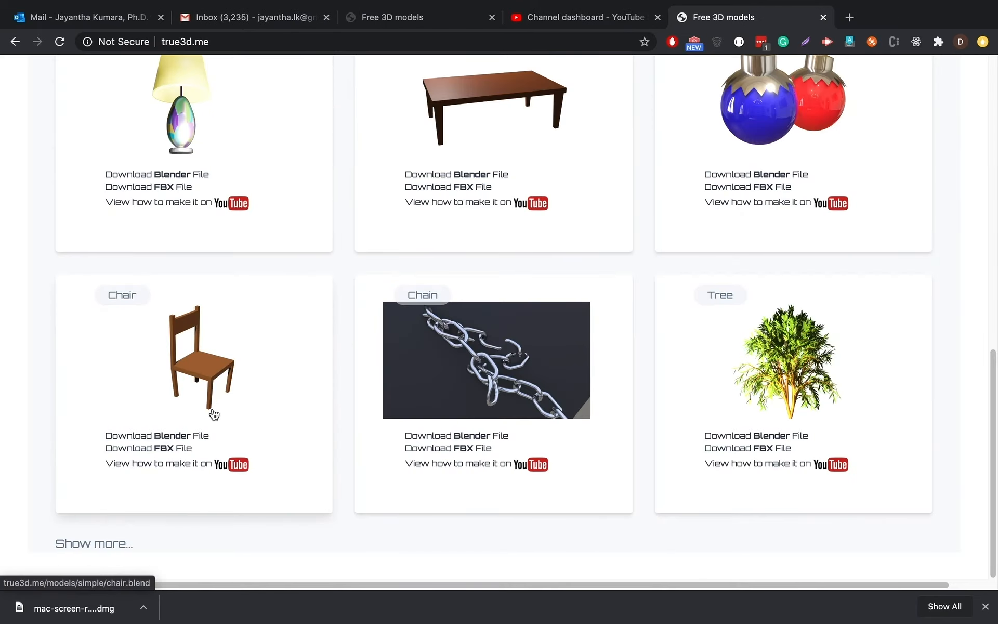
Step: Browse the Simple, Intermediate and Advanced categories under Download Models and return to the site's home page
scroll(304, 419, "up", 10)
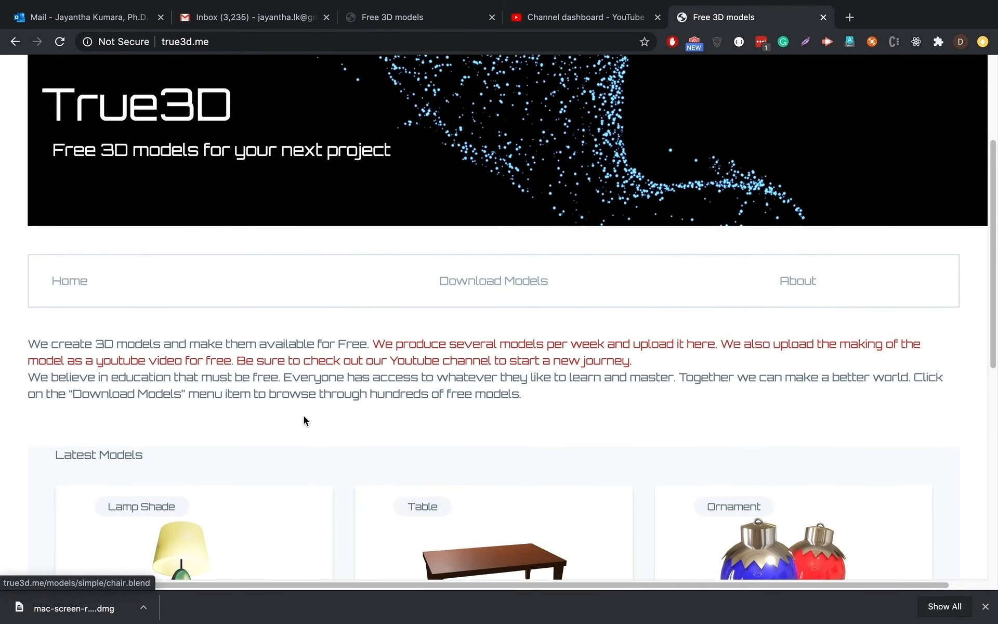
left_click(518, 286)
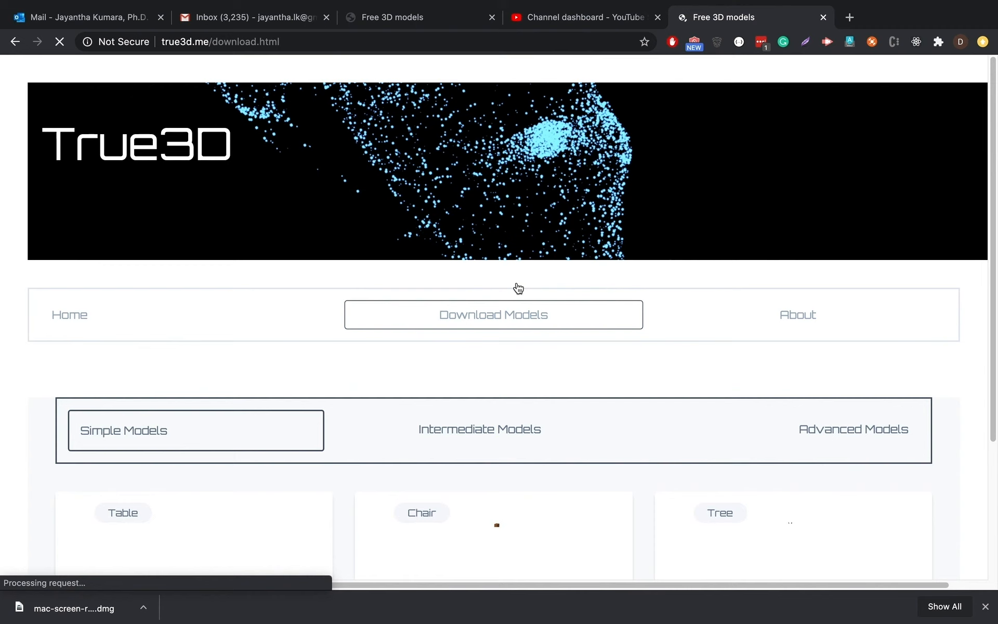
scroll(245, 407, "down", 3)
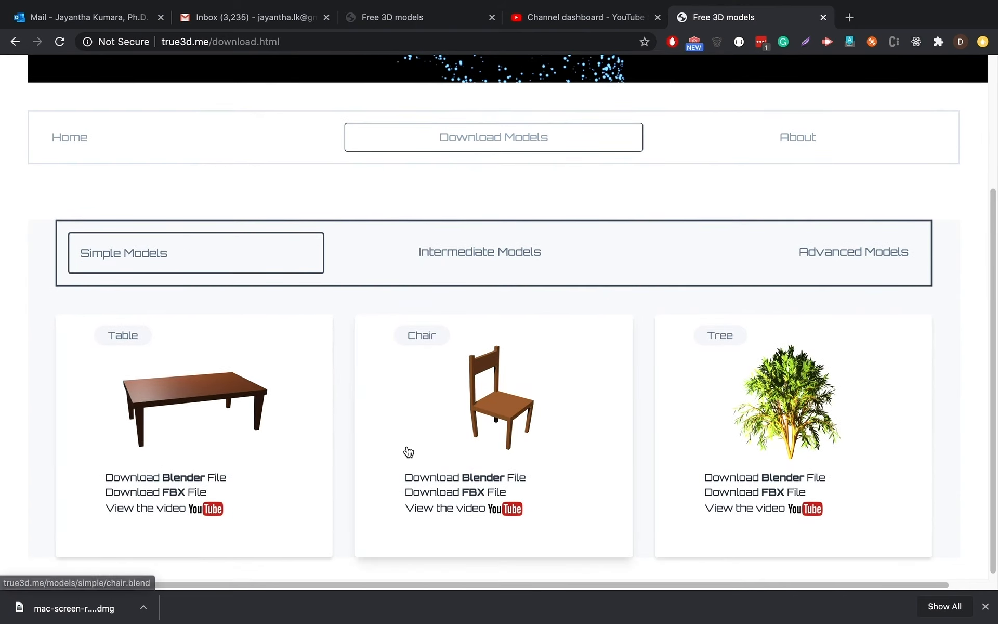
left_click(477, 251)
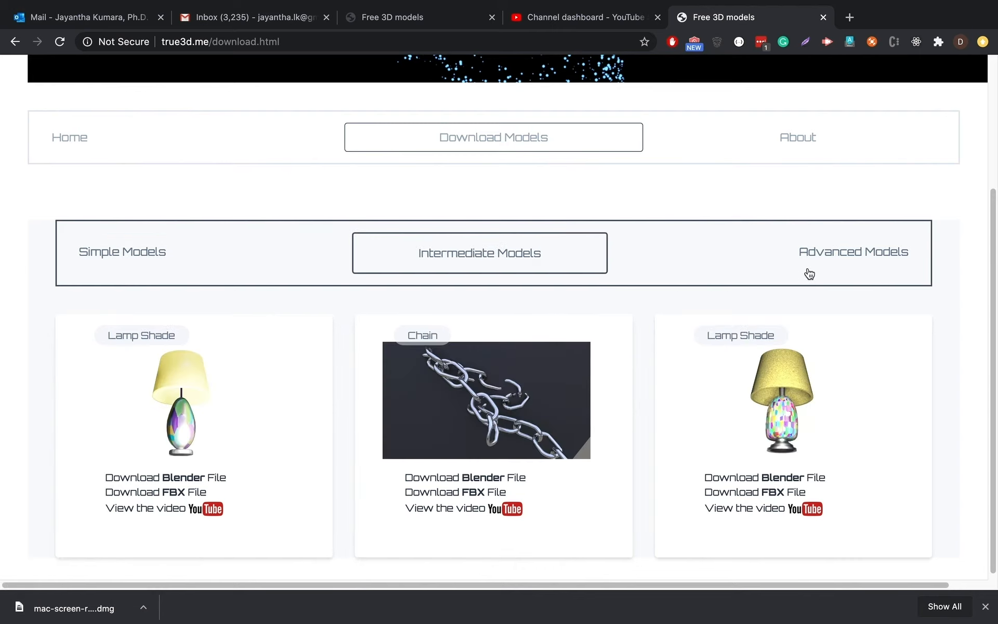
left_click(820, 268)
left_click(135, 268)
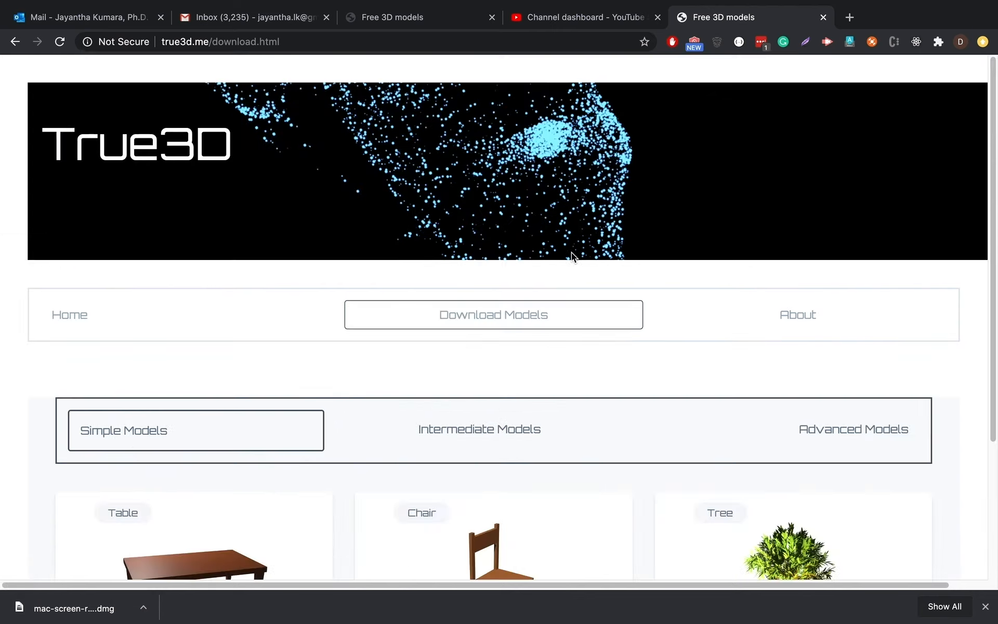
left_click(129, 328)
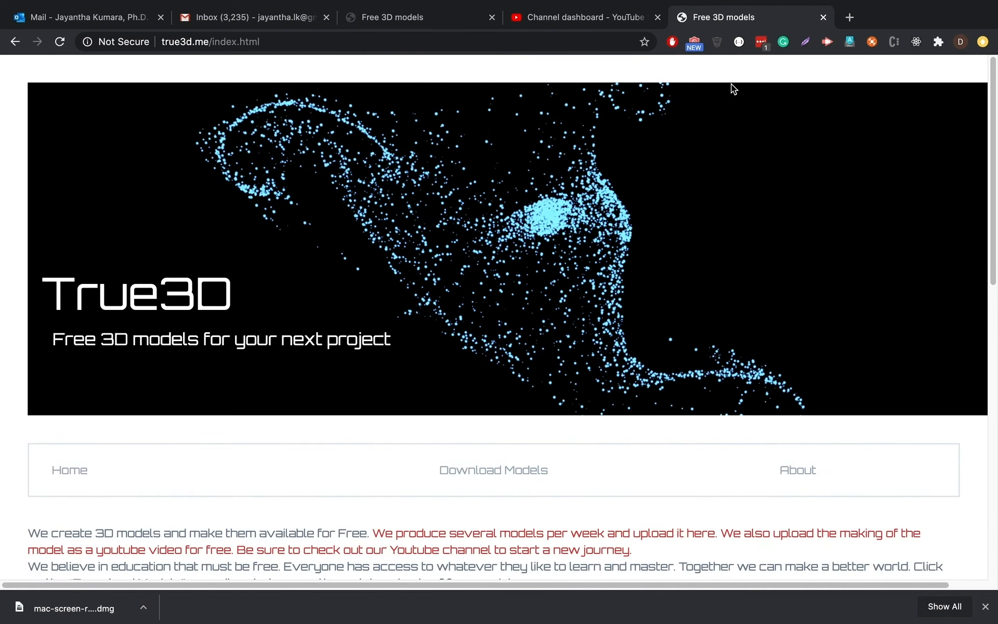
mouse_move(666, 3)
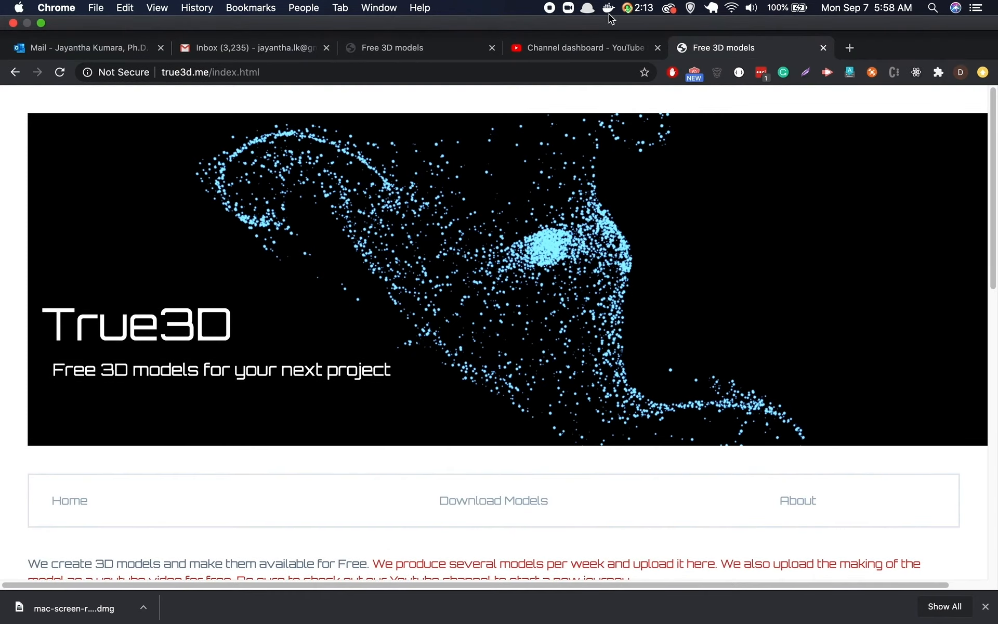